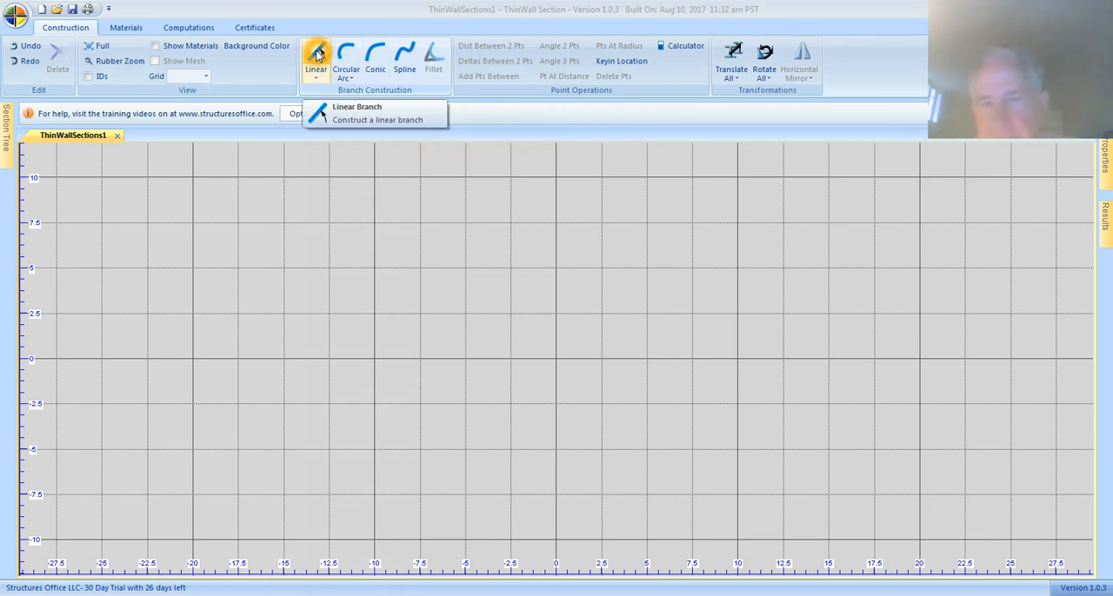
Start a linear branch and accept USCS (in, lbf) as the section's units.
left_click(317, 54)
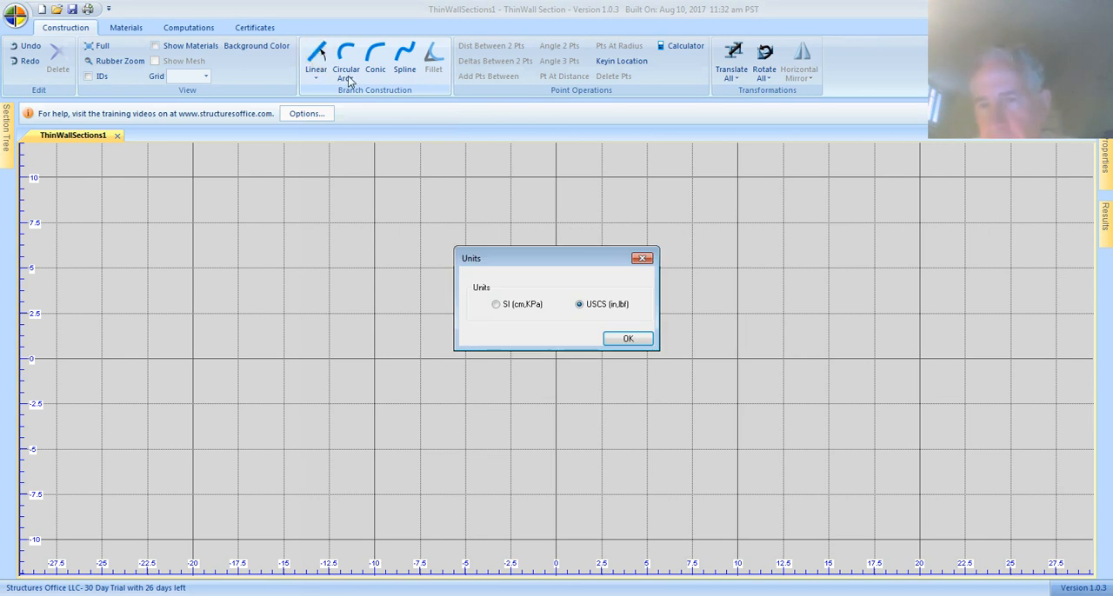
left_click(559, 320)
left_click(550, 274)
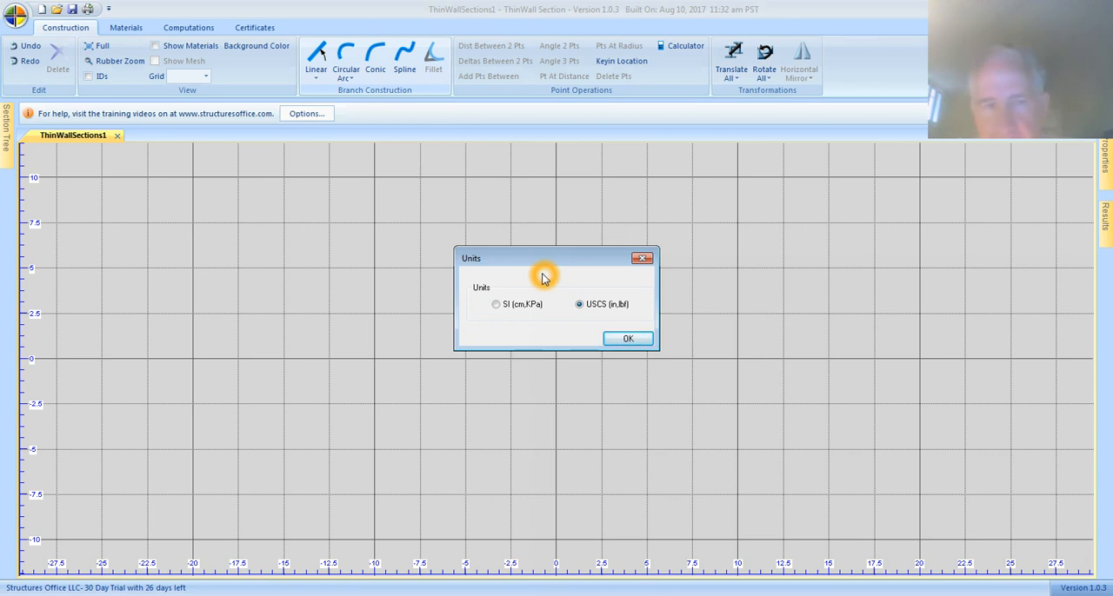
left_click(515, 328)
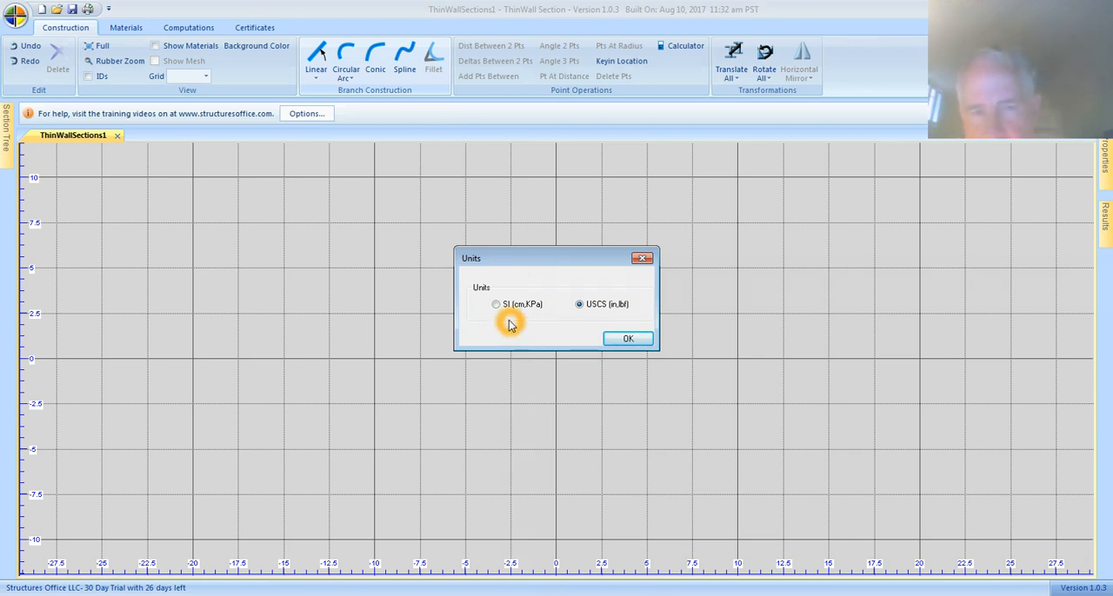
left_click(505, 317)
left_click(513, 310)
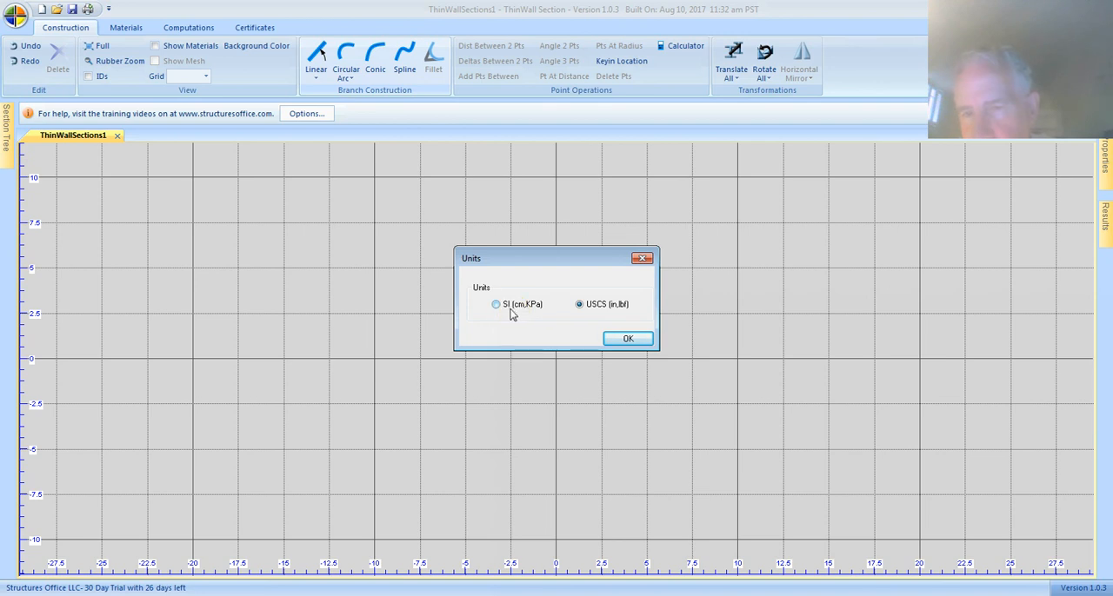
left_click(504, 307)
left_click(505, 310)
left_click(520, 311)
left_click(521, 313)
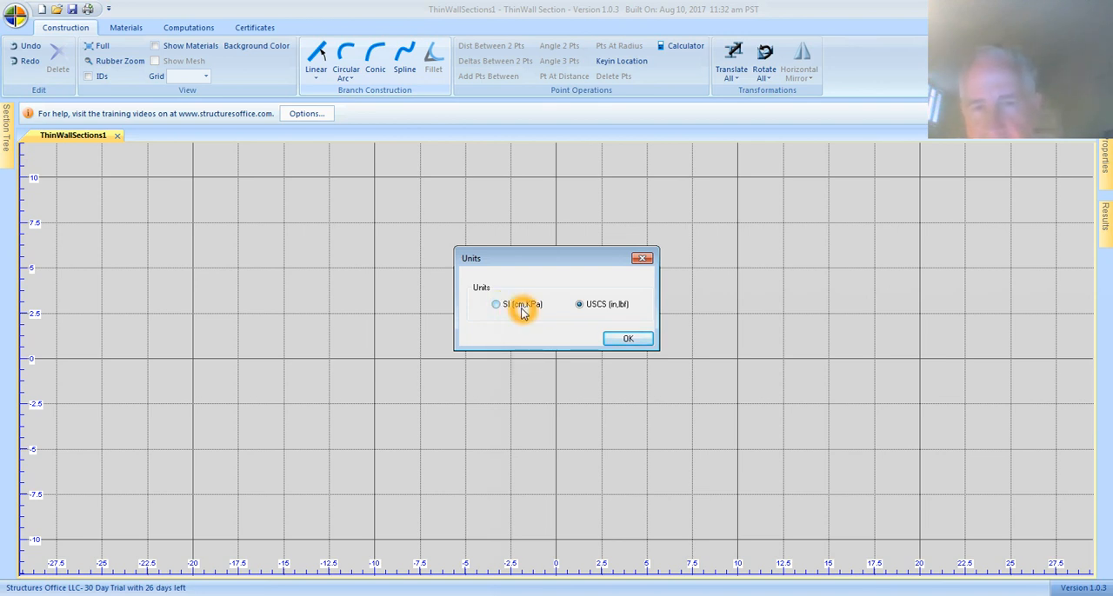
left_click(539, 312)
left_click(538, 310)
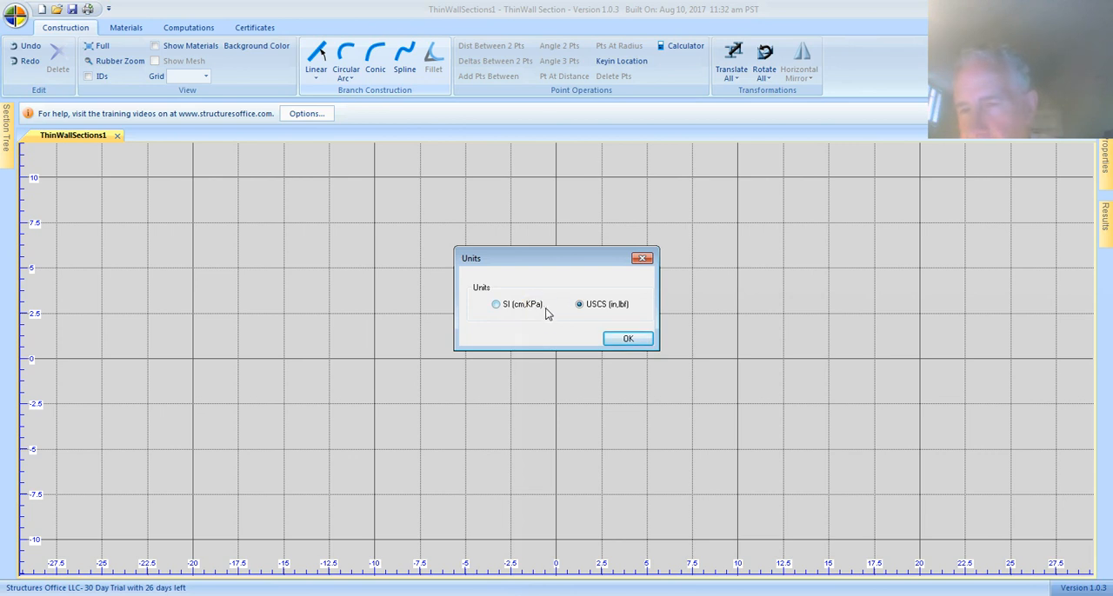
left_click(574, 313)
left_click(581, 314)
left_click(598, 312)
left_click(601, 310)
left_click(614, 310)
left_click(613, 308)
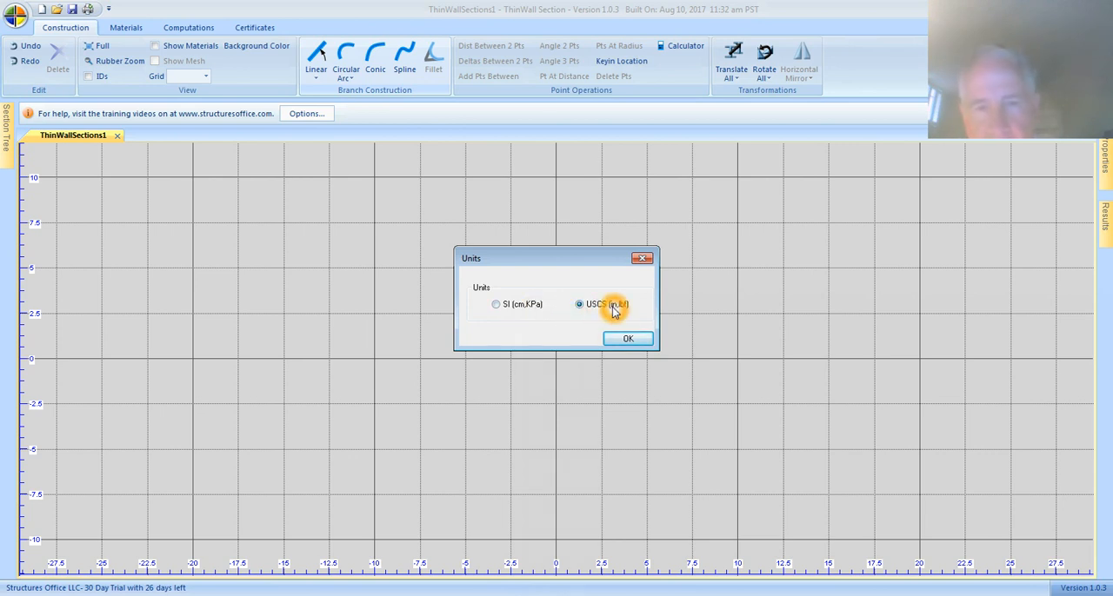
left_click(621, 310)
left_click(627, 338)
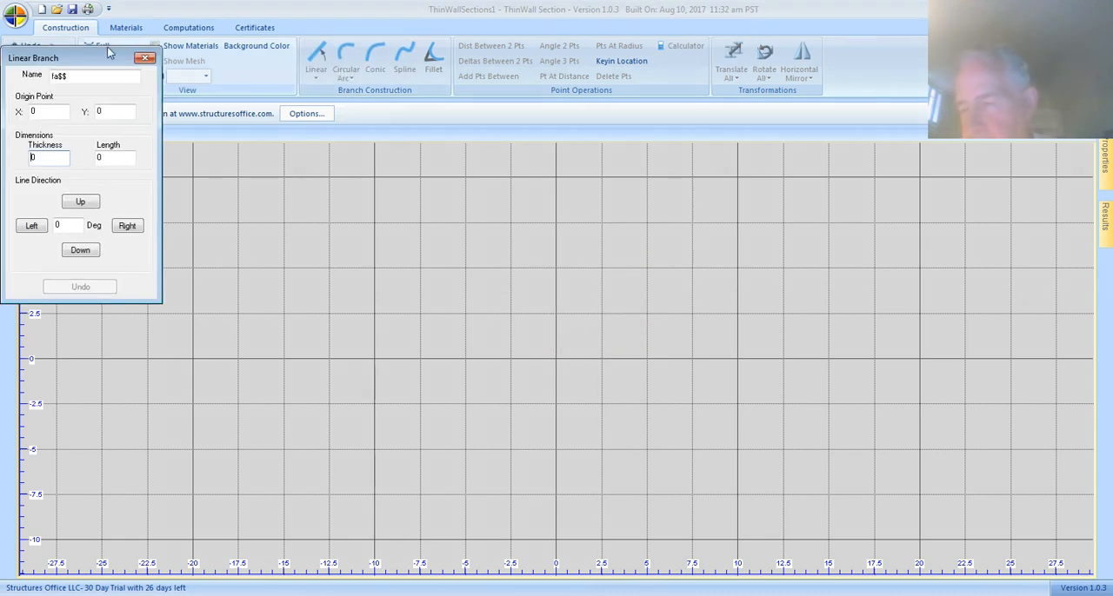
Name the new linear branch "web".
left_click_drag(51, 63, 54, 64)
left_click(149, 88)
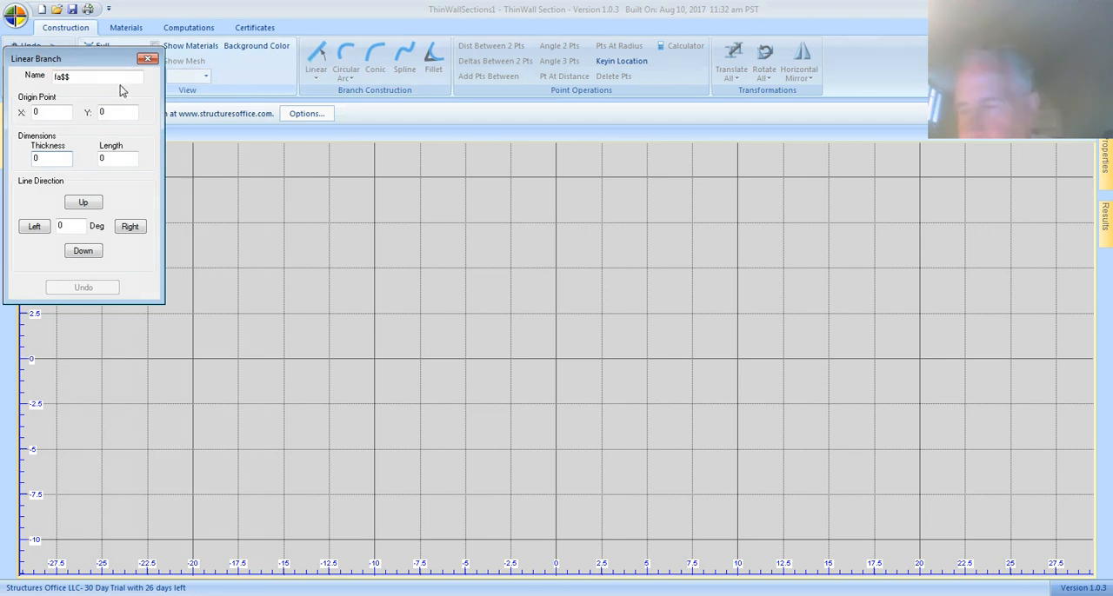
left_click(71, 78)
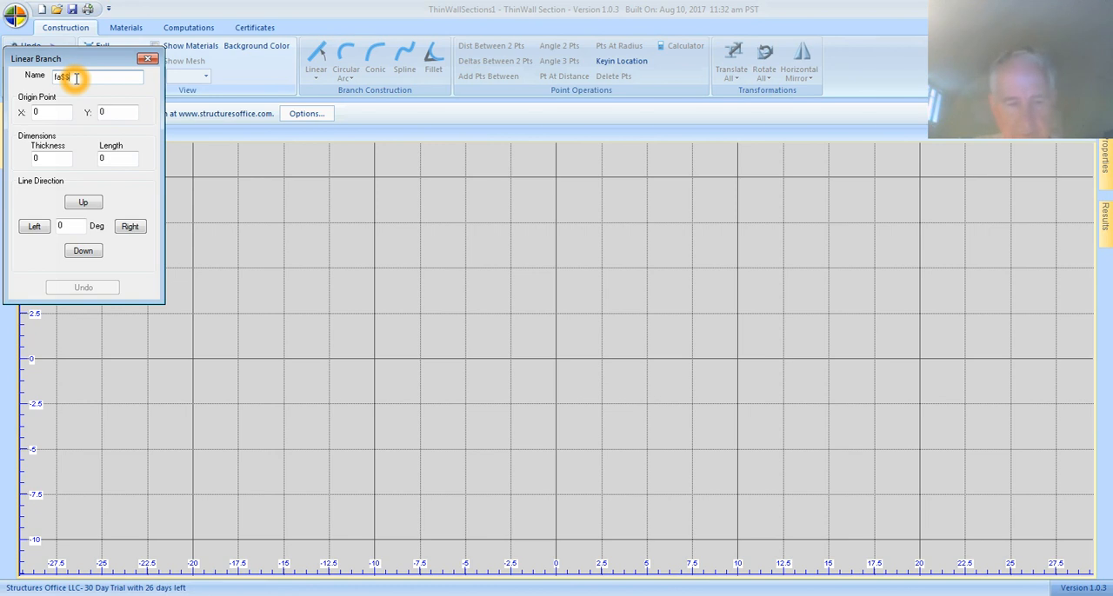
key("BackSpace")
key("BackSpace")
key("BackSpace")
key("BackSpace")
type("web")
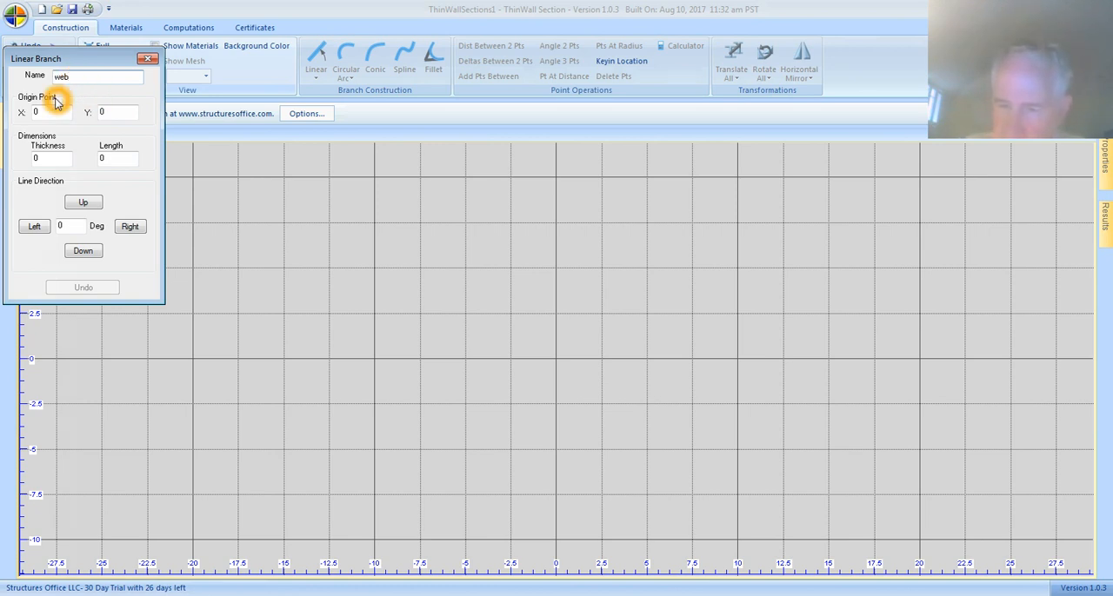
Create the web branch upward from origin 0,0 with a thickness of 0.4 and a length of 10.
left_click(49, 105)
left_click(116, 110)
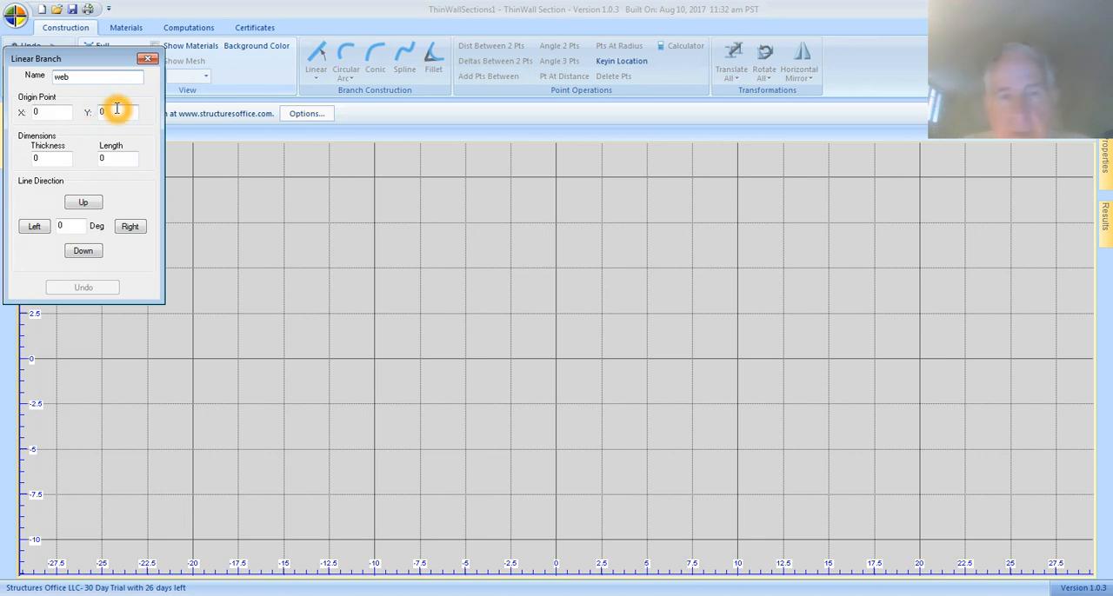
left_click(47, 160)
type("4")
key("Tab")
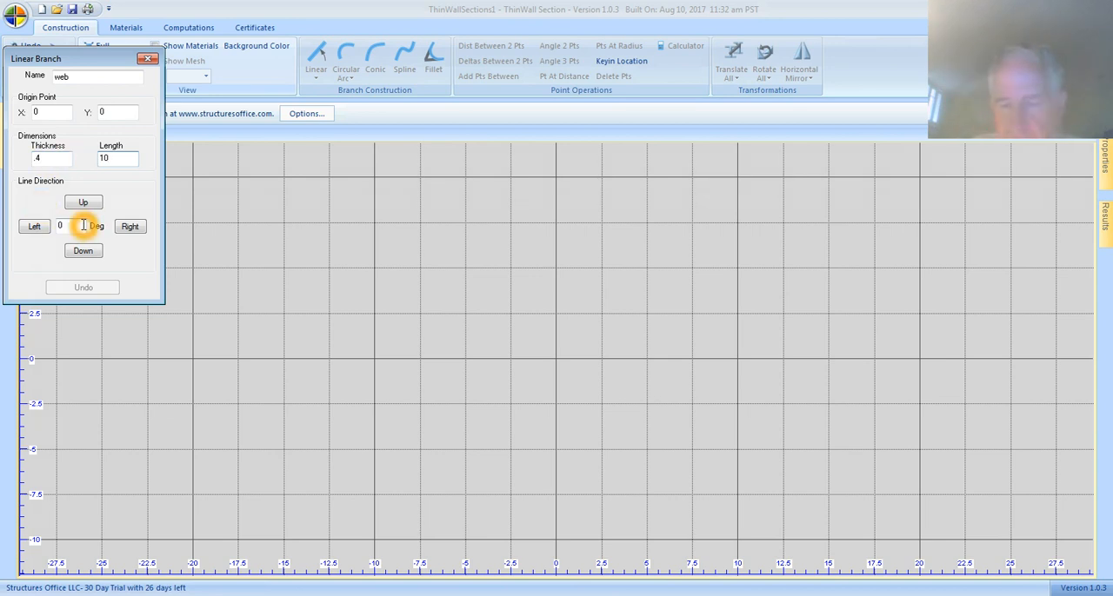
left_click(129, 229)
left_click(97, 206)
left_click(35, 228)
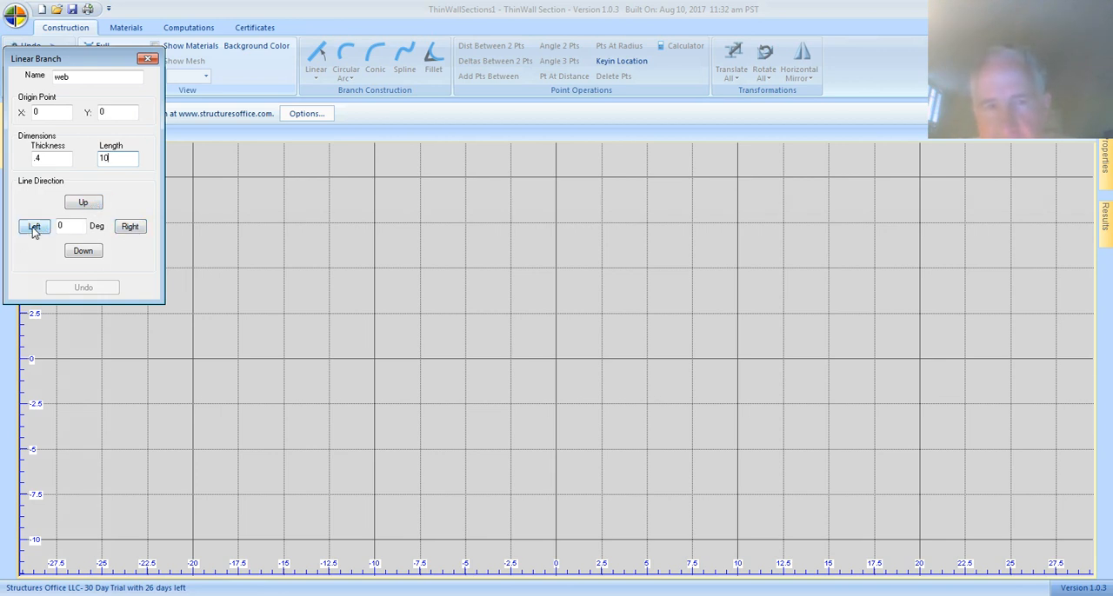
left_click(83, 253)
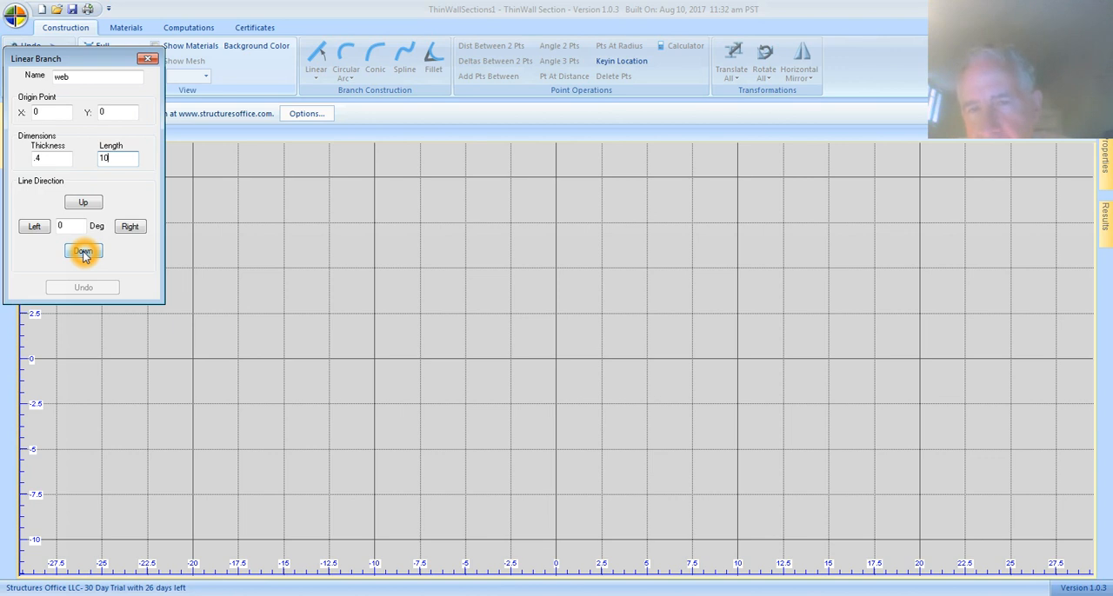
left_click(85, 205)
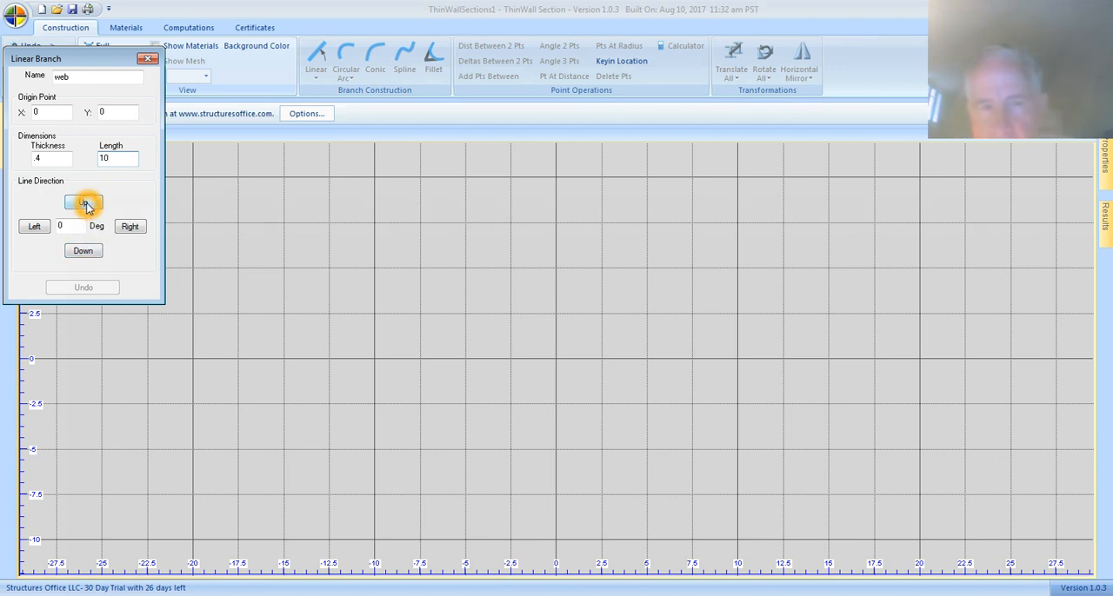
left_click(85, 204)
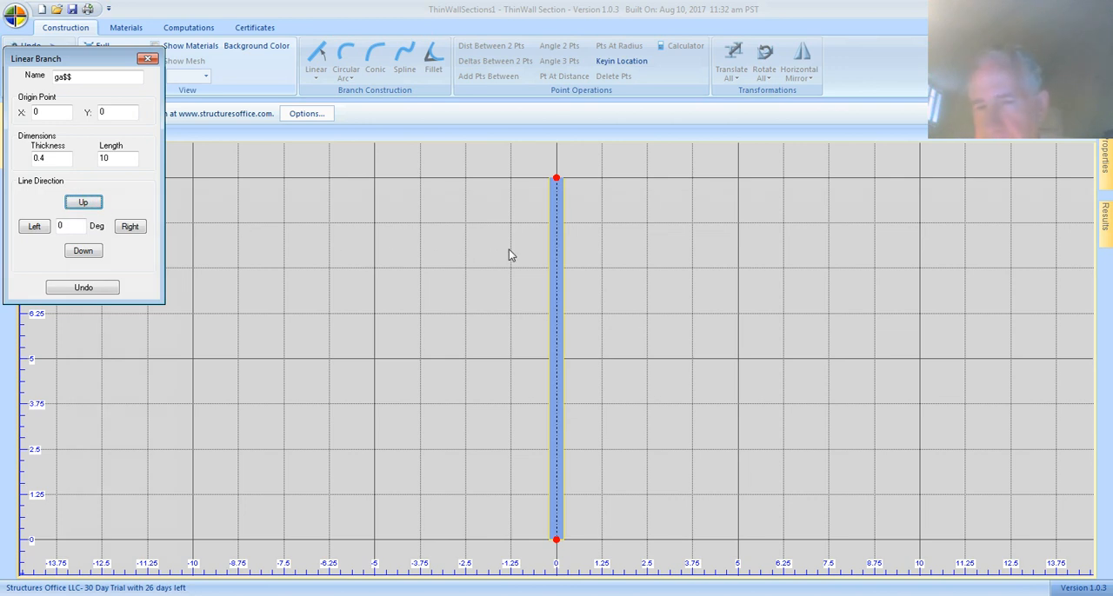
left_click(87, 198)
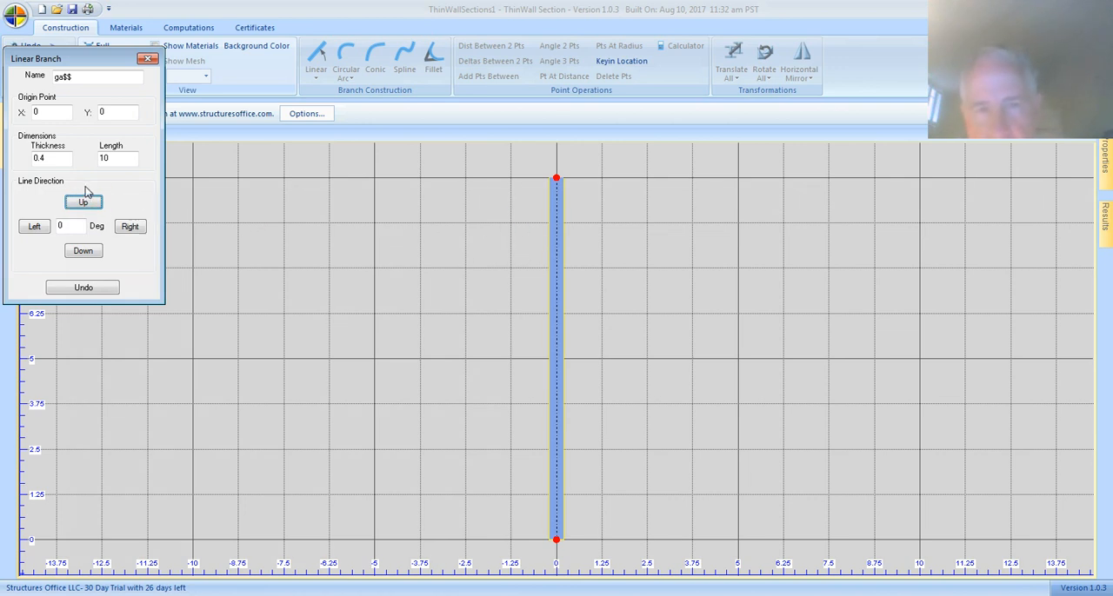
left_click(548, 242)
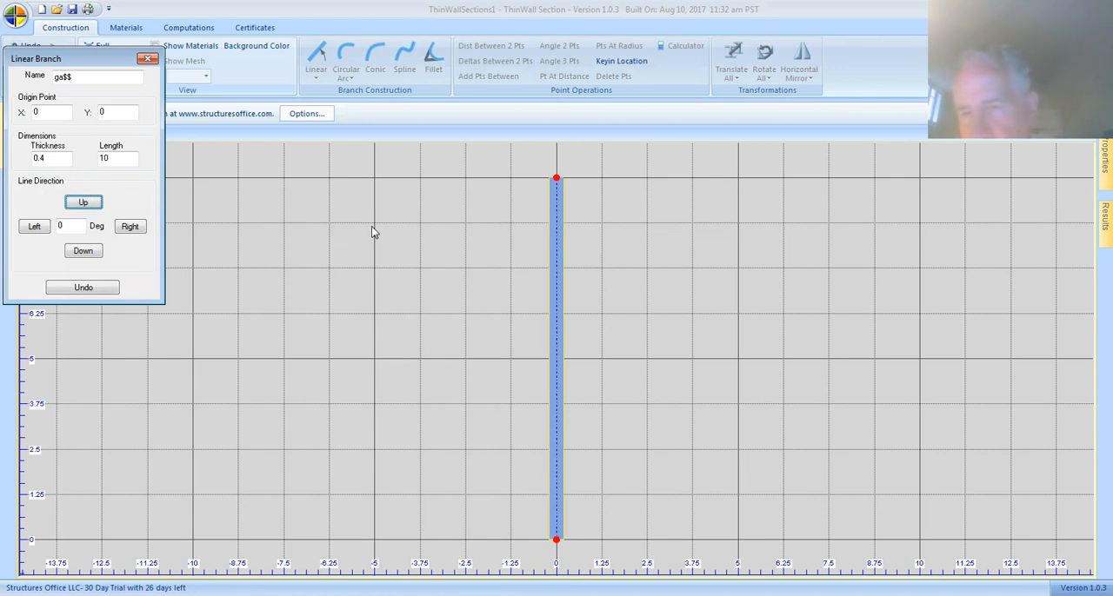
left_click(191, 218)
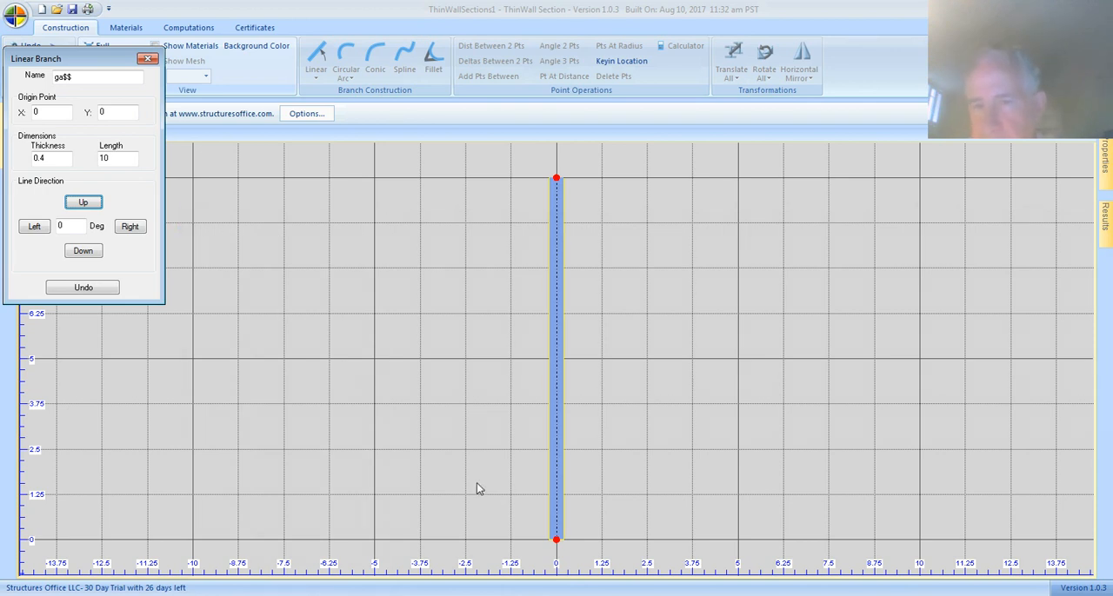
left_click(484, 511)
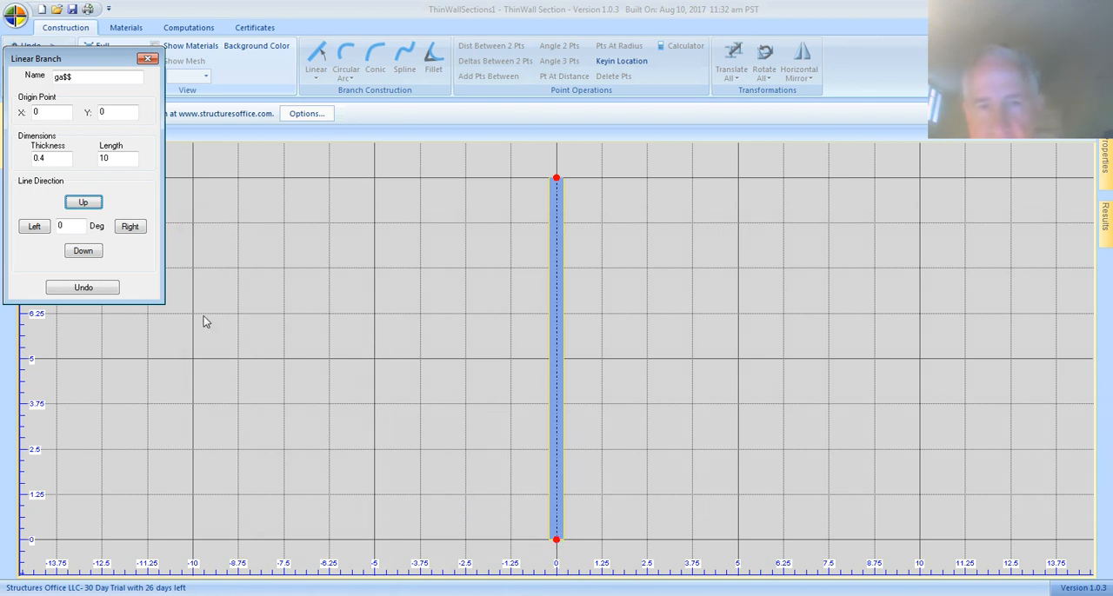
left_click(533, 519)
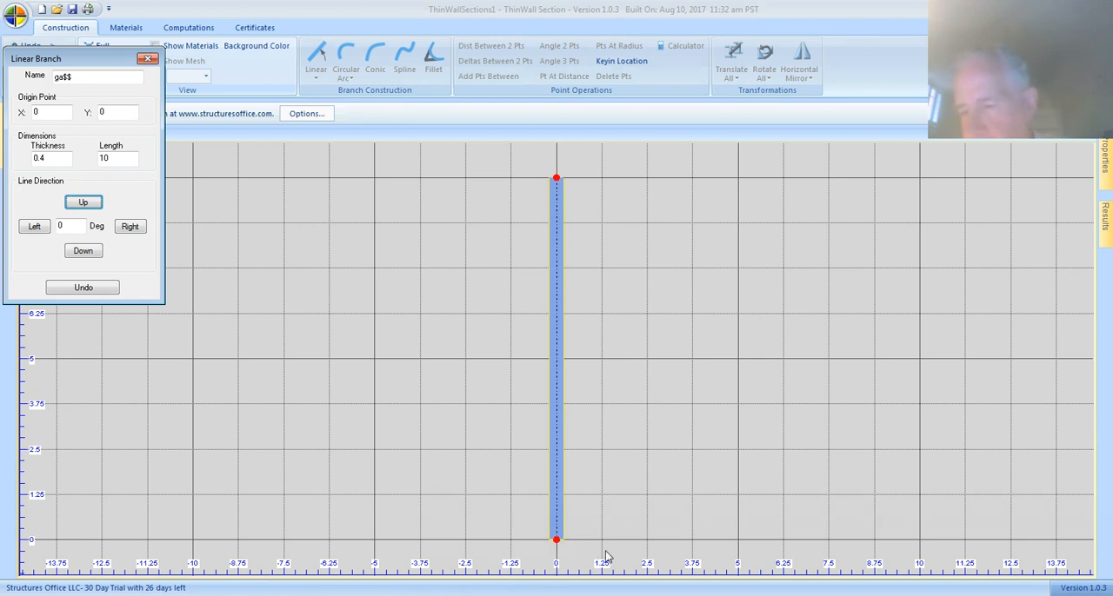
Set the line direction angle to -10 degrees and name the next branch "lowerRight".
left_click(65, 227)
key("BackSpace")
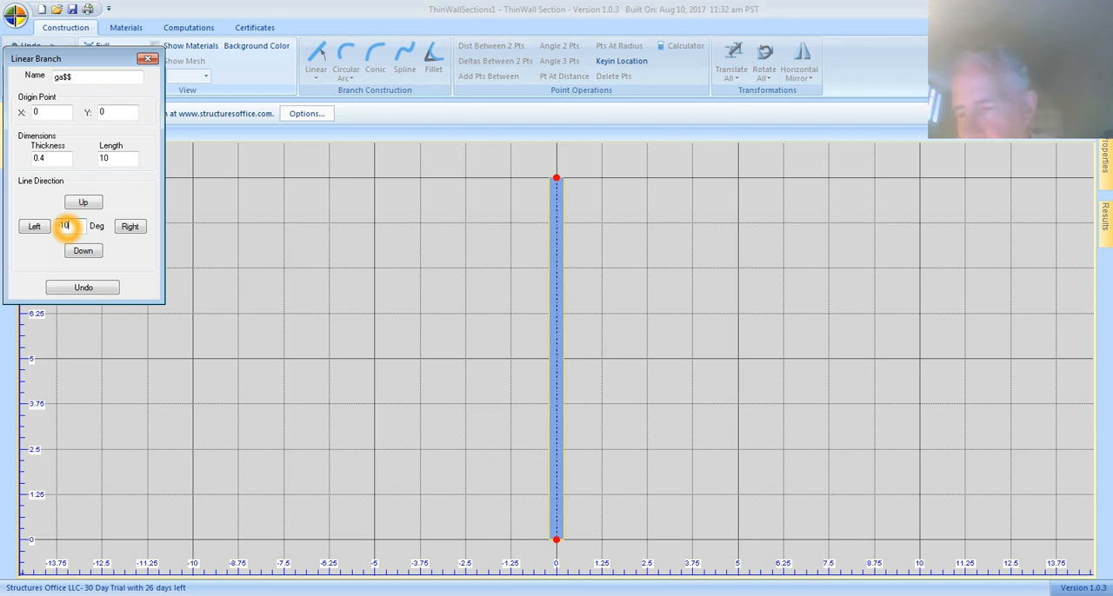
left_click(87, 252)
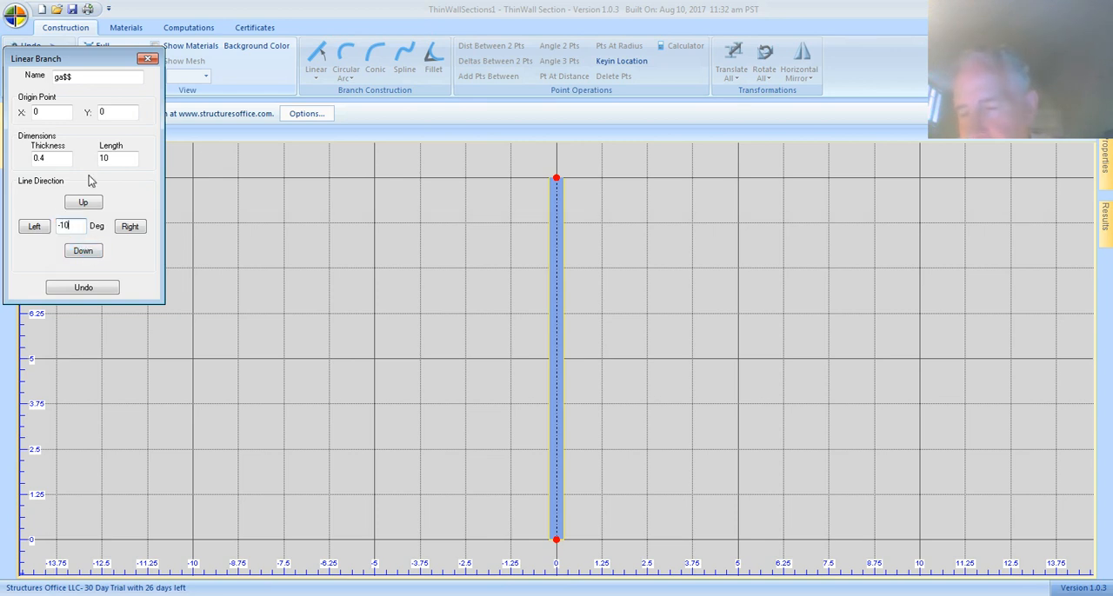
left_click(78, 75)
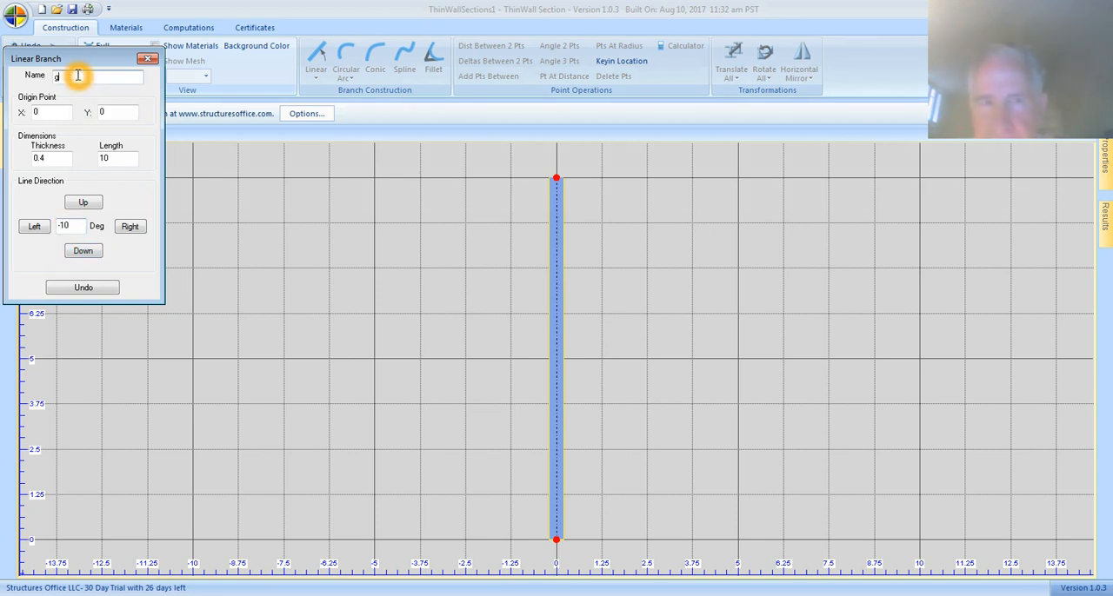
type("lowRight")
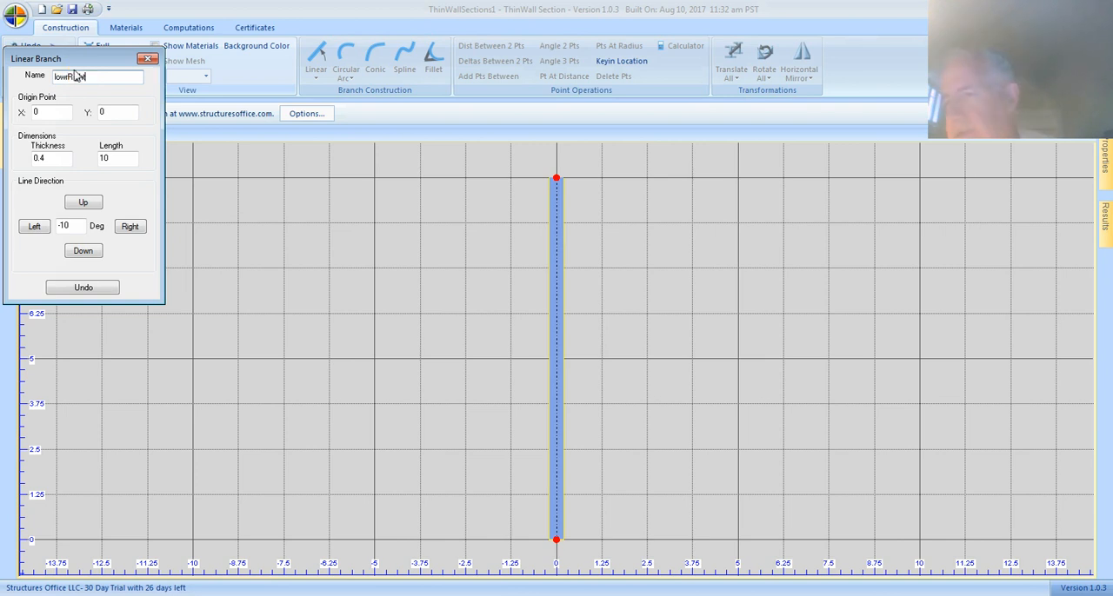
key("BackSpace")
key("BackSpace")
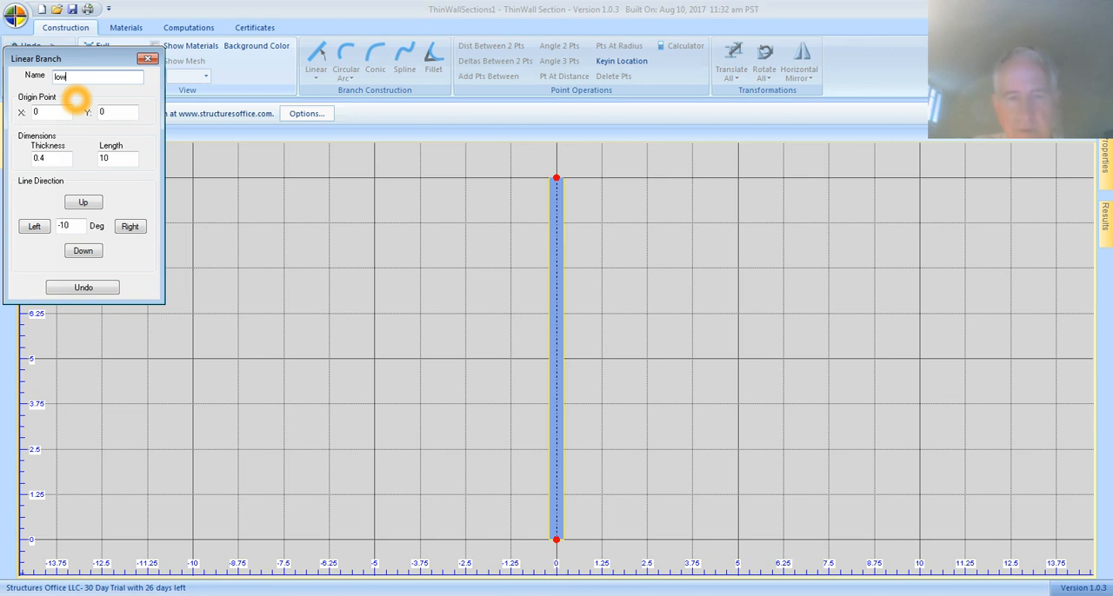
type("ht")
Set the lowerRight branch's length to 4 and create it toward the right from the web's lower end.
left_click(92, 140)
double_click(117, 159)
key("BackSpace")
type("4")
left_click(132, 227)
left_click(133, 228)
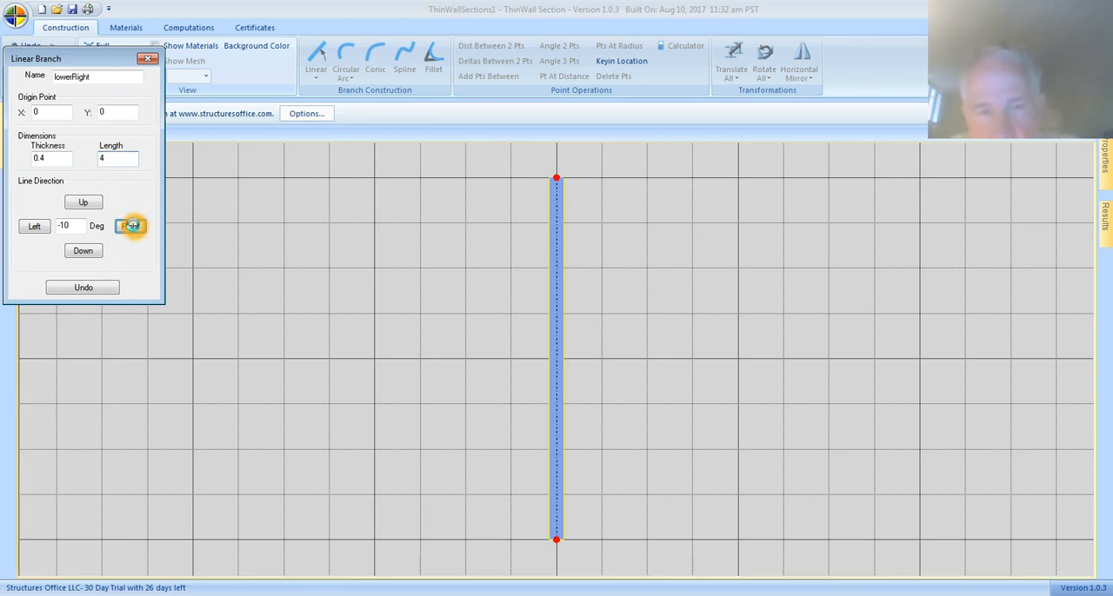
left_click(35, 227)
left_click(35, 227)
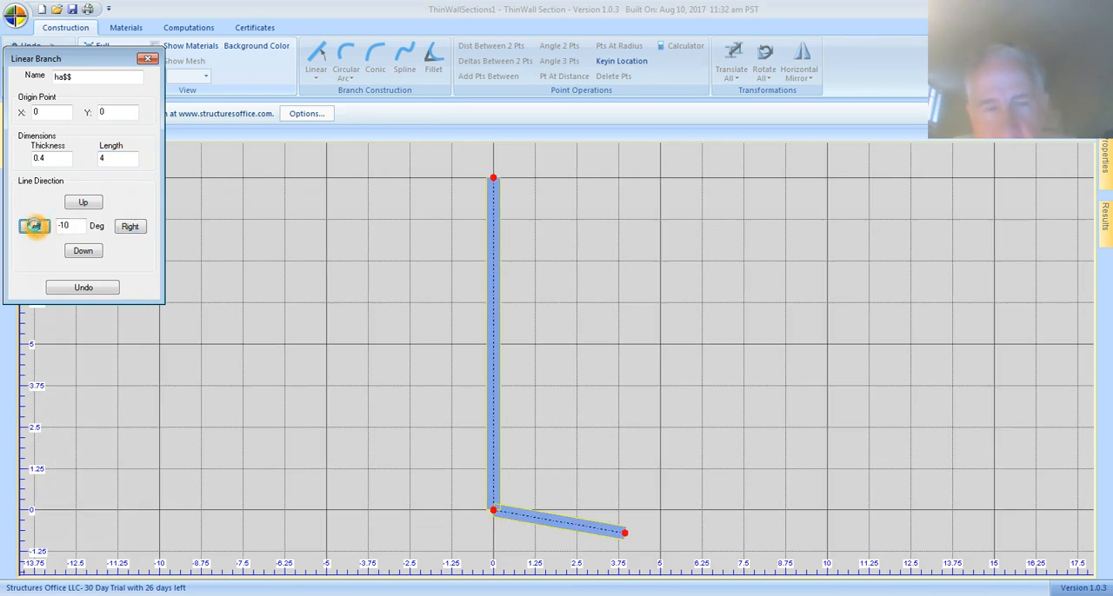
left_click(85, 288)
Name the next branch "lowerLeft" and create it toward the left from the web's lower end.
left_click(78, 76)
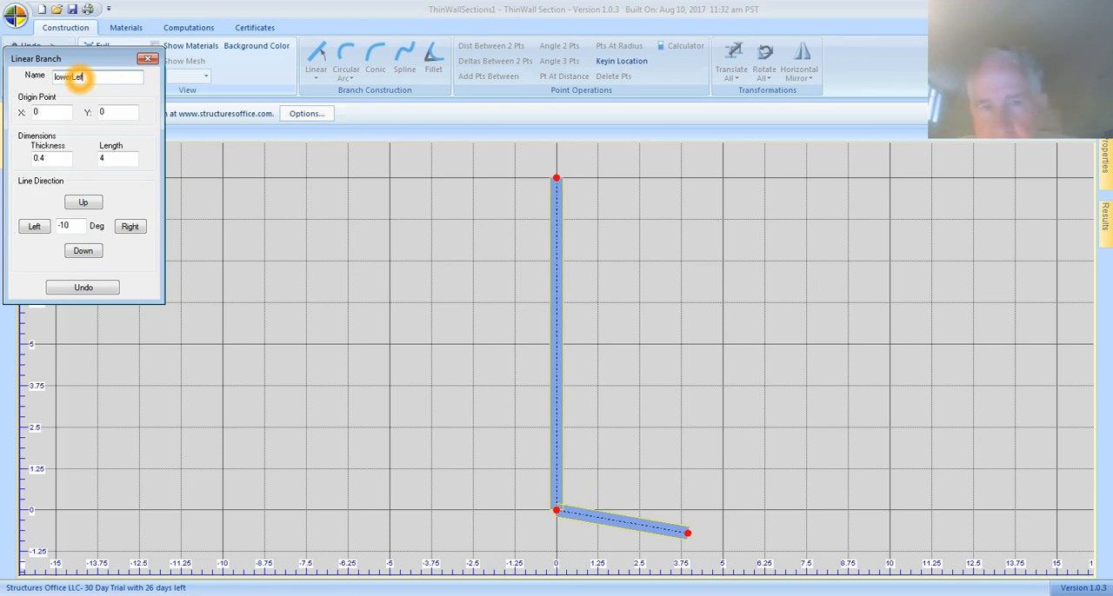
left_click(35, 225)
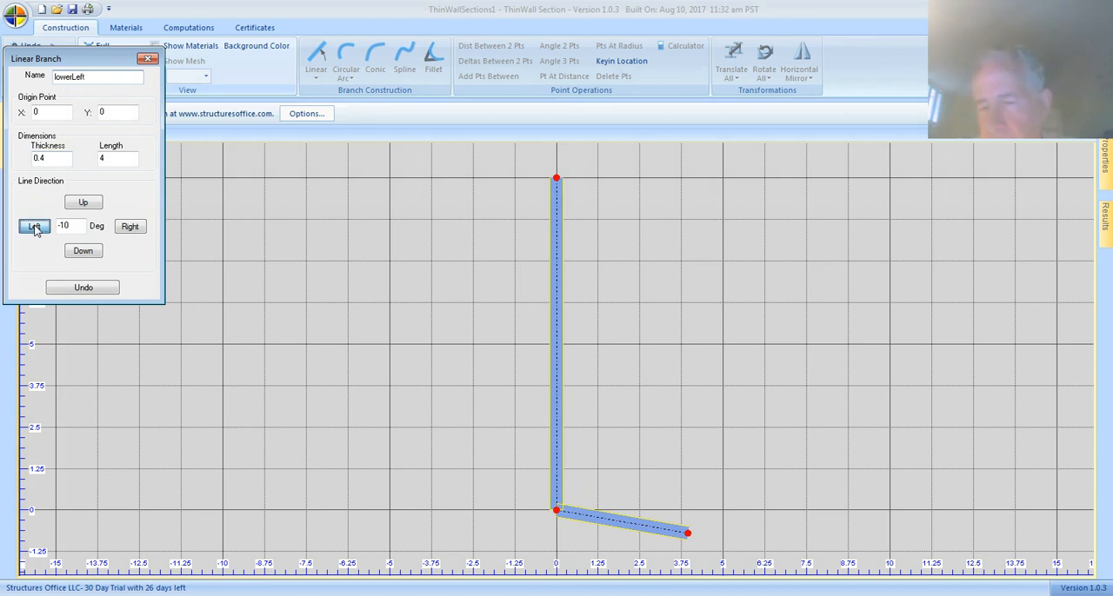
left_click(182, 173)
Use the web's upper end as the next linear branch's origin and set the line direction angle to 10 degrees.
left_click(479, 161)
left_click(566, 176)
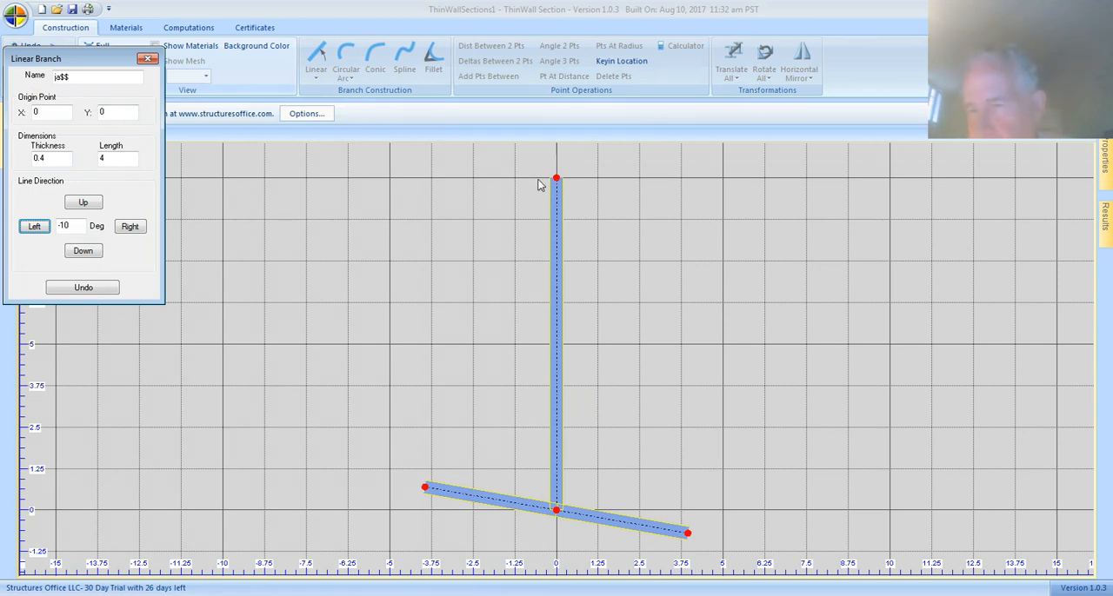
left_click(559, 181)
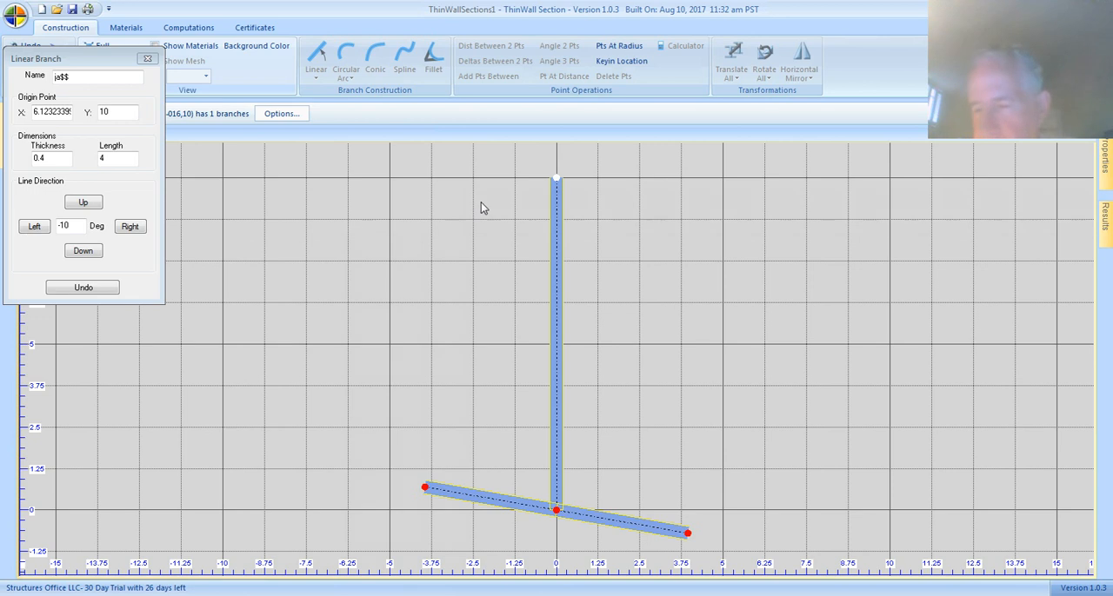
left_click(435, 206)
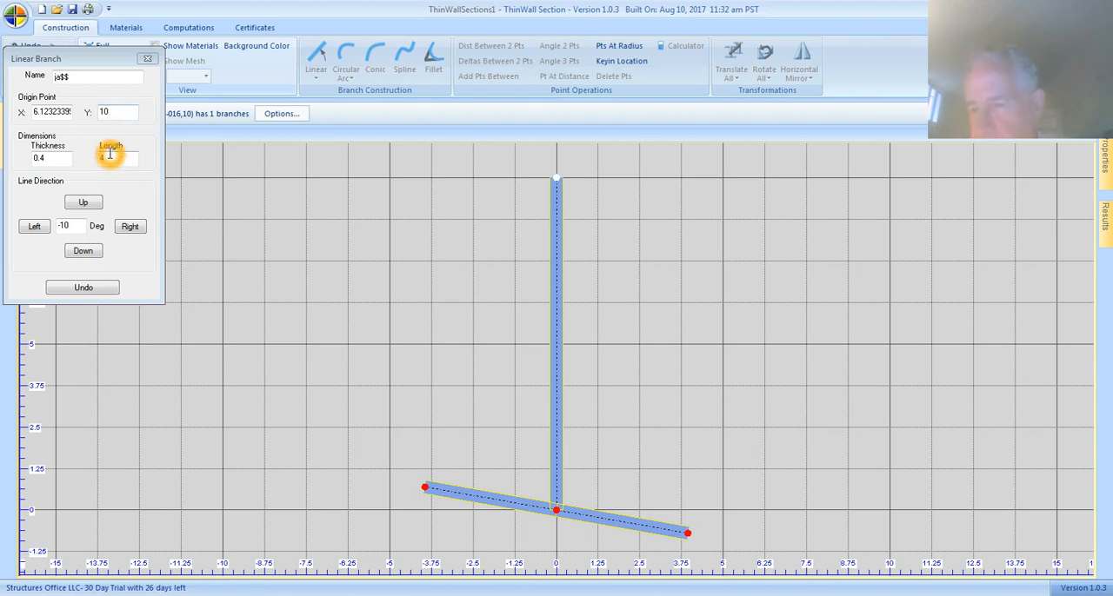
left_click(69, 225)
left_click(73, 225)
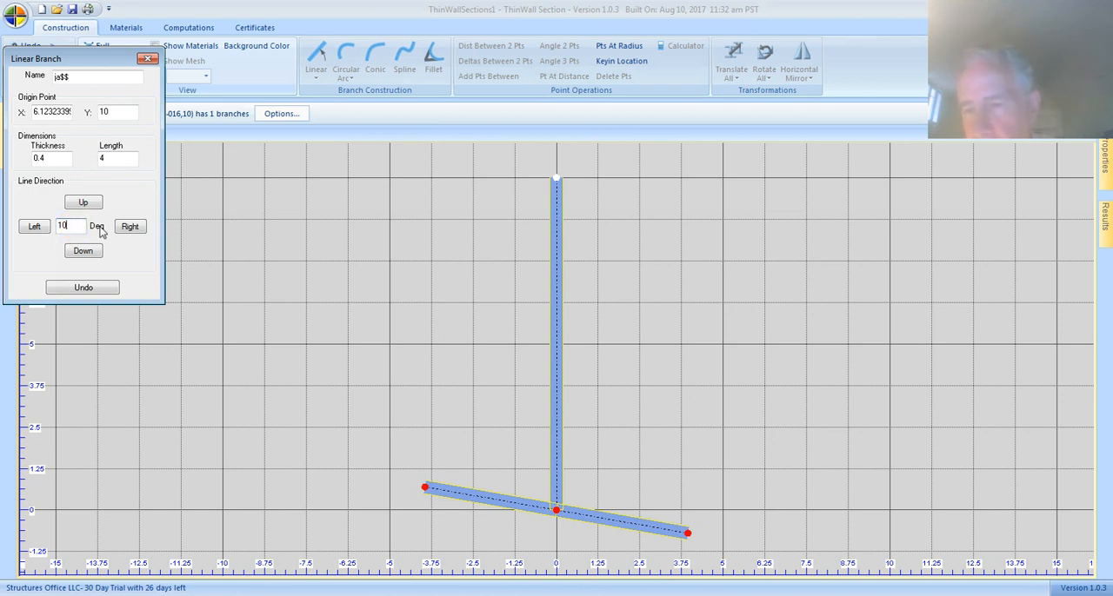
Name the branch "upperRight" and create it toward the right from the web's upper end.
left_click(73, 76)
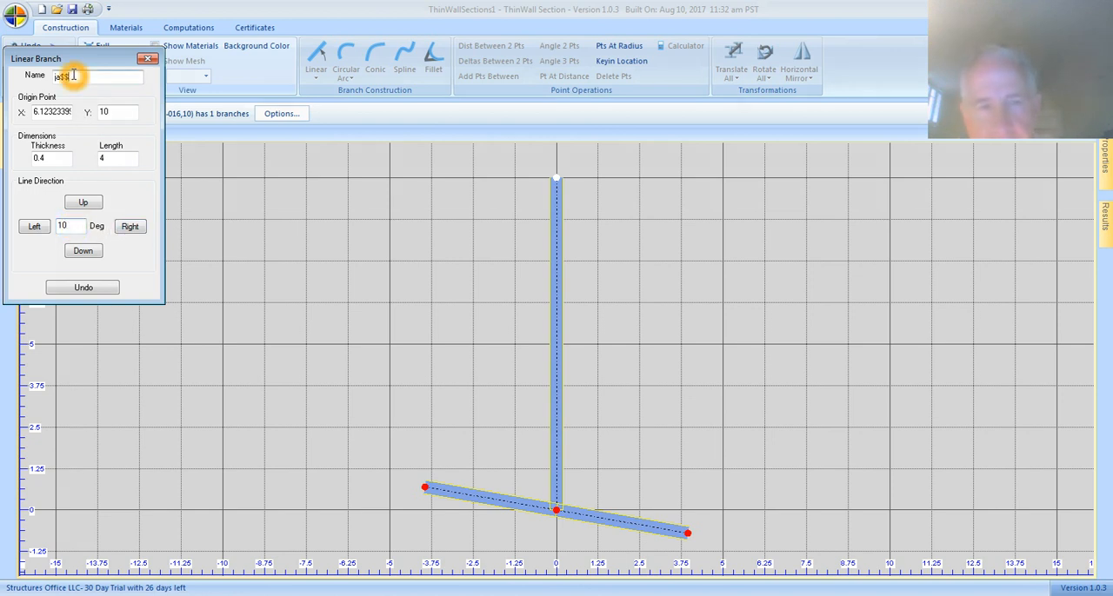
type("upperRight")
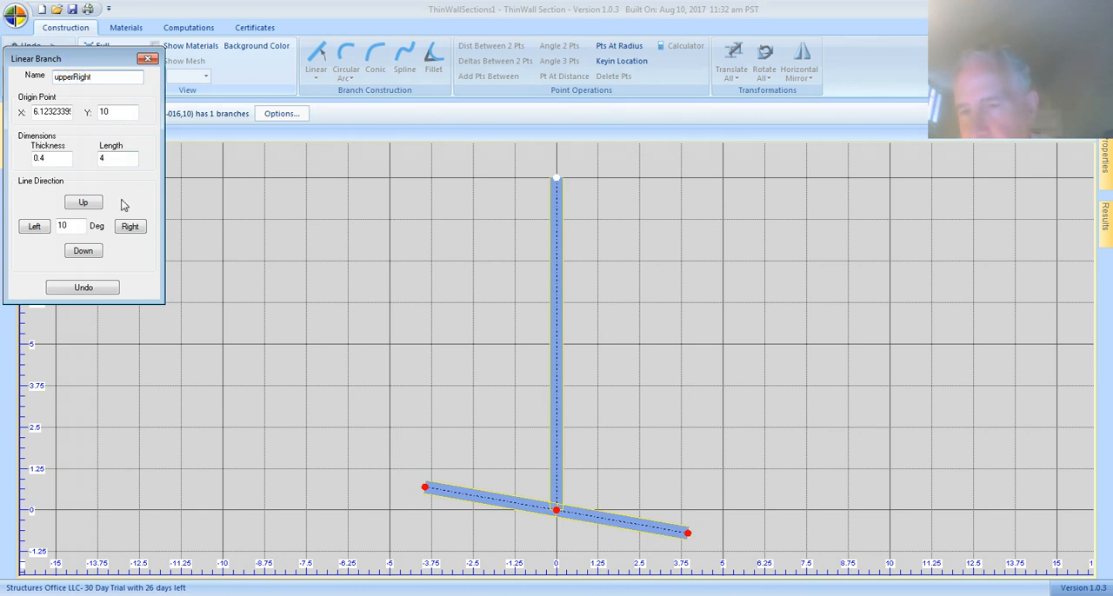
left_click(126, 226)
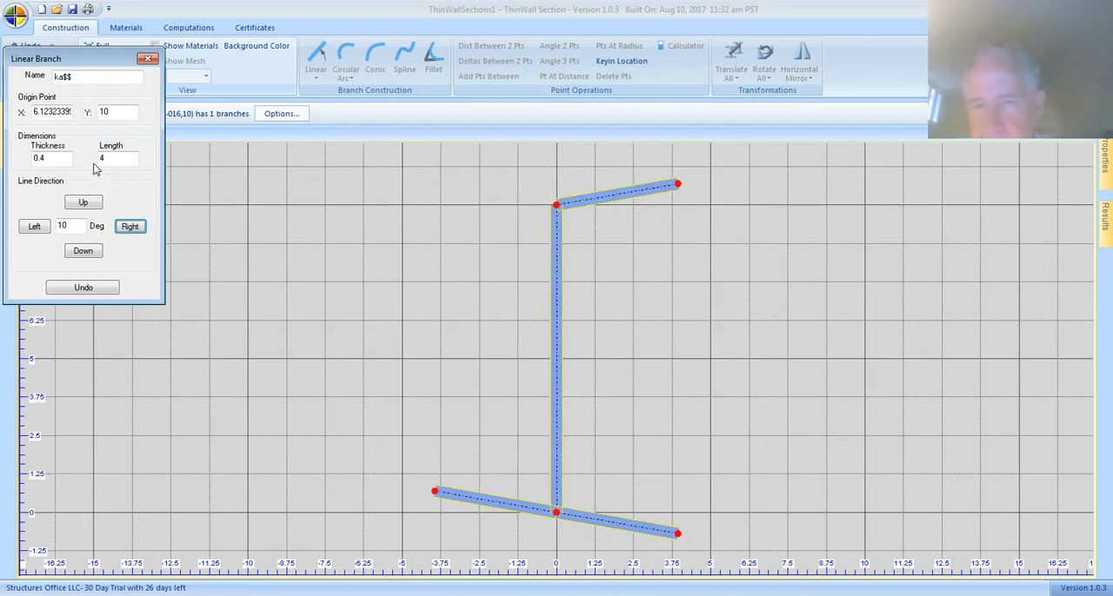
Name the next branch "upperLeft", create it toward the left from the web's upper end, and finish the linear branch command.
double_click(80, 74)
key("BackSpace")
type("up")
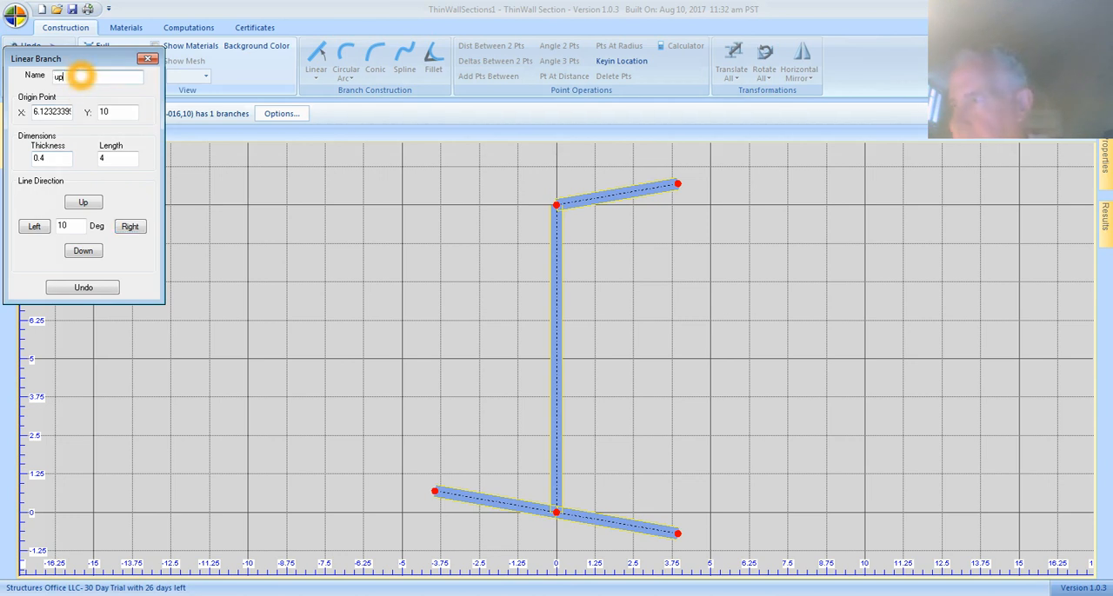
type("perLeft")
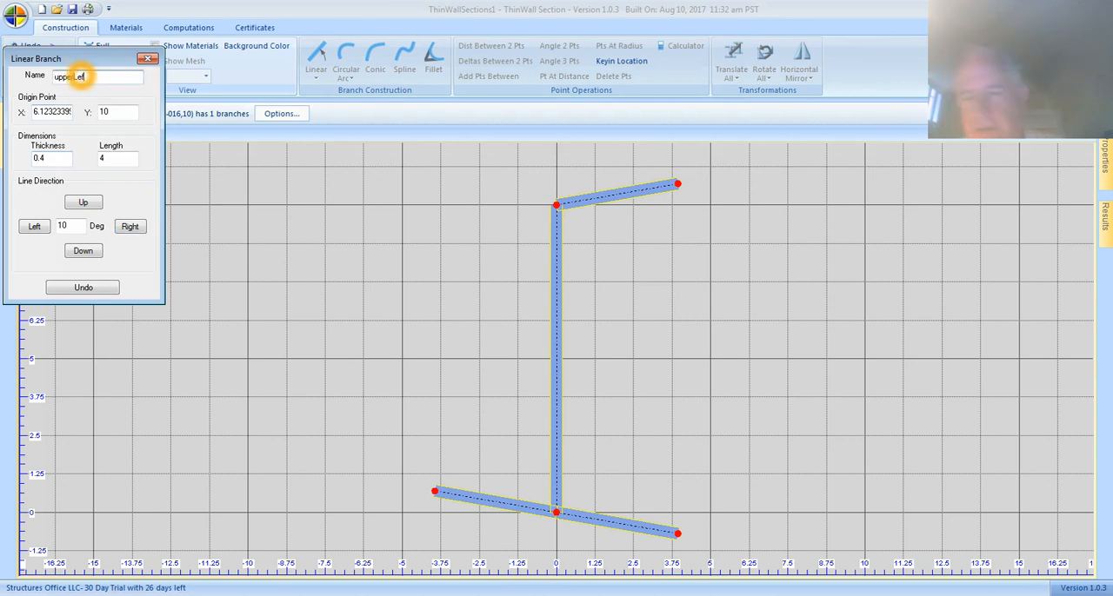
left_click(34, 226)
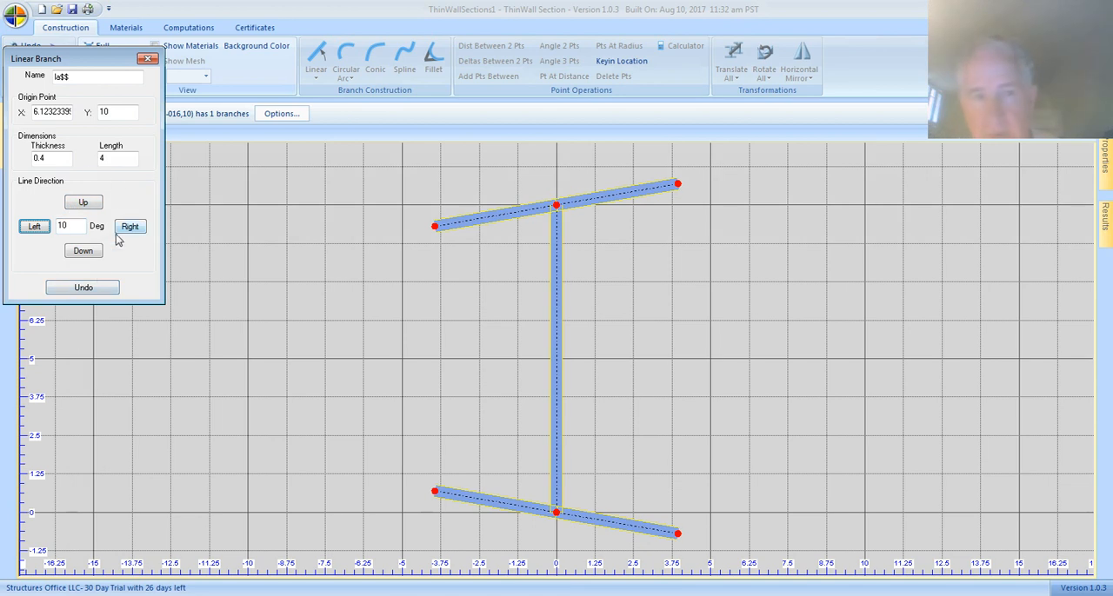
mouse_move(54, 60)
left_mouse_down()
mouse_move(55, 75)
mouse_move(66, 73)
mouse_move(75, 55)
left_mouse_up()
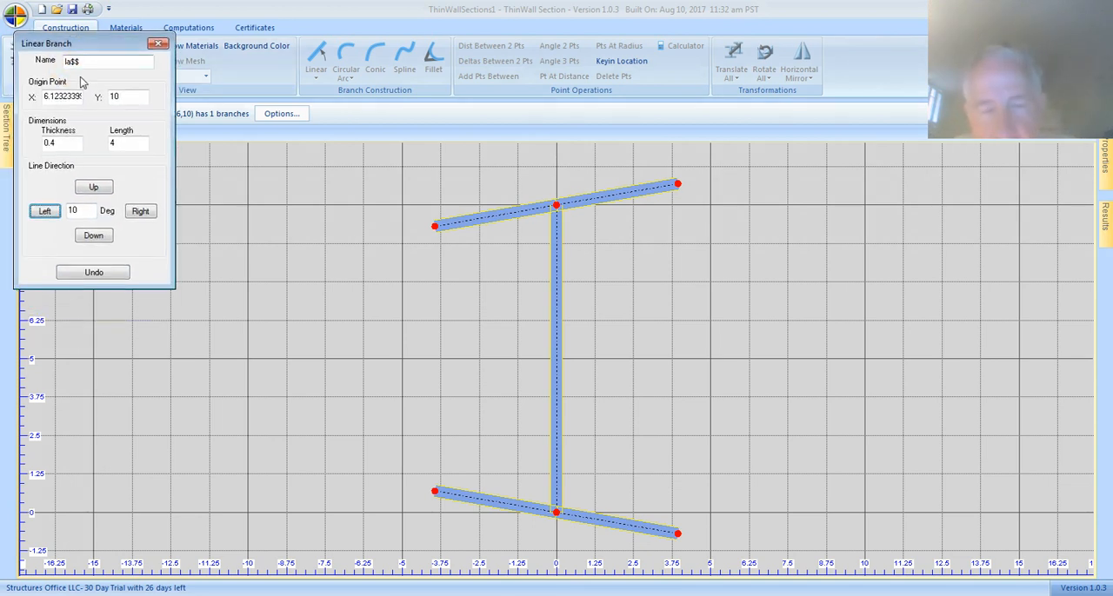
left_click(158, 43)
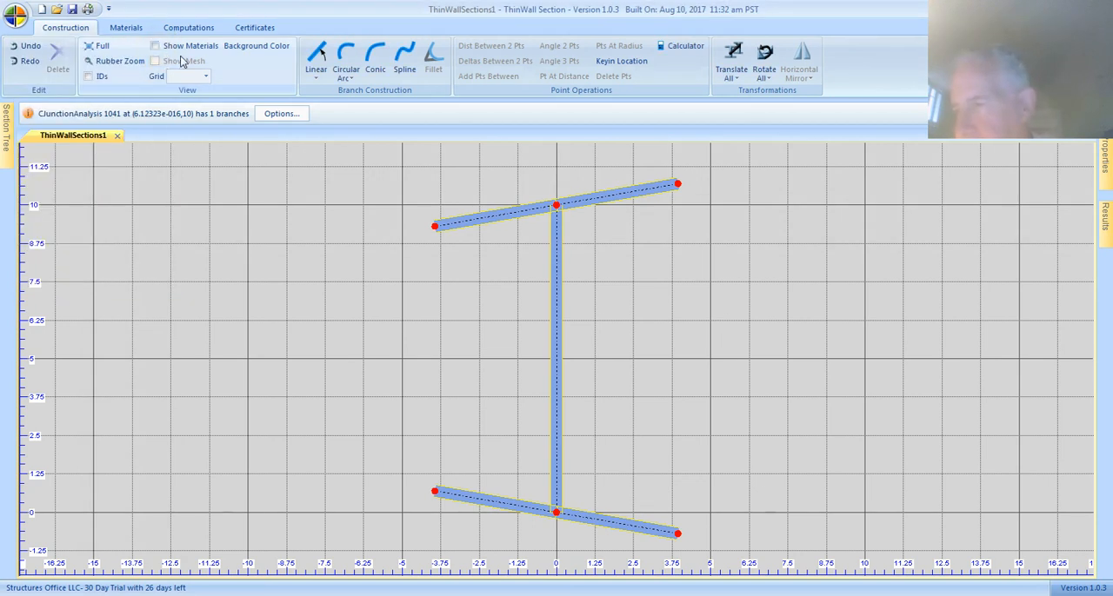
Display the branch IDs and examine the junction at the web's upper end up close.
left_click(88, 76)
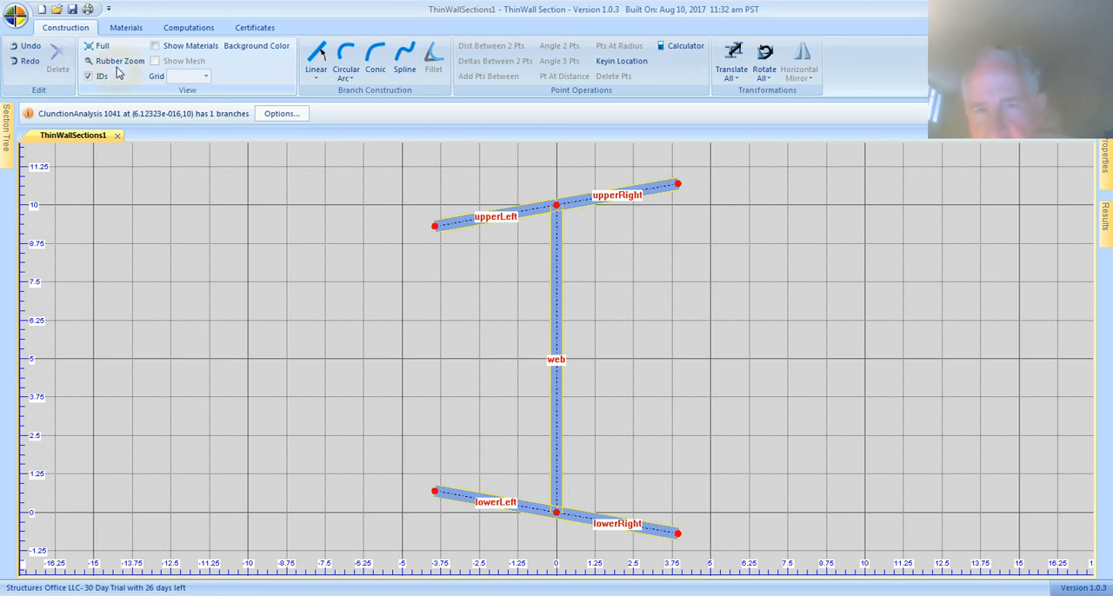
left_click_drag(441, 170, 751, 302)
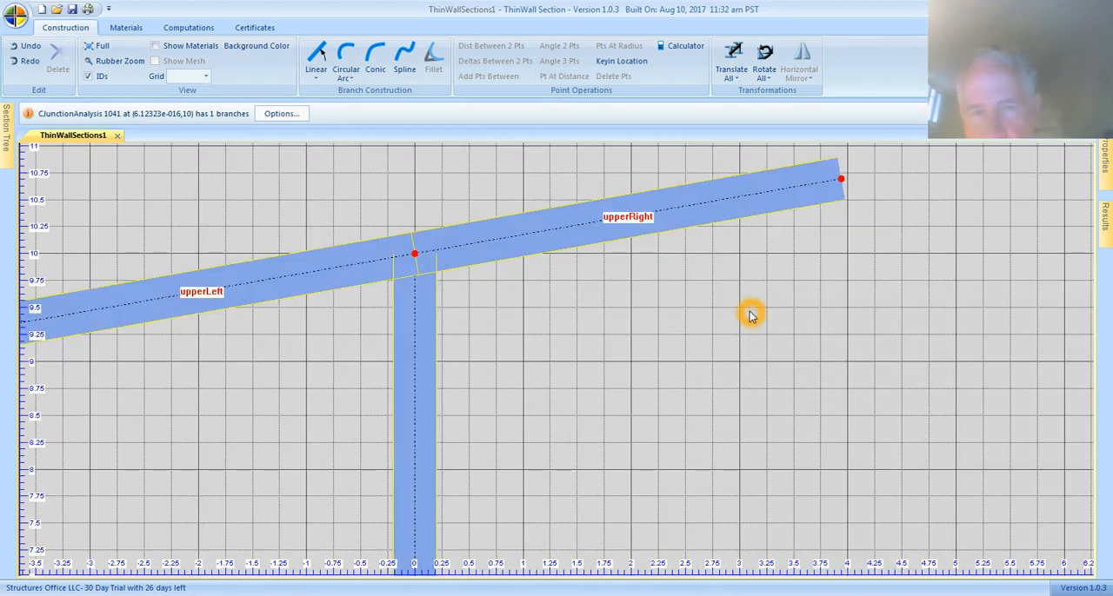
left_click(104, 48)
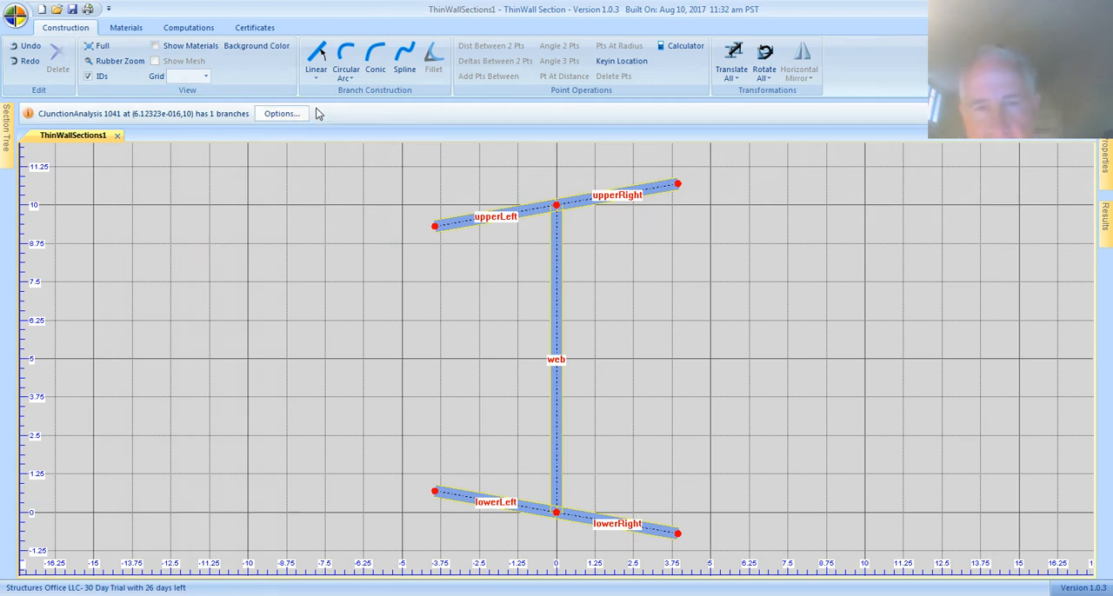
Start a 2 Point Line branch running from the outer end of upperRight to the outer end of lowerRight.
left_click(315, 75)
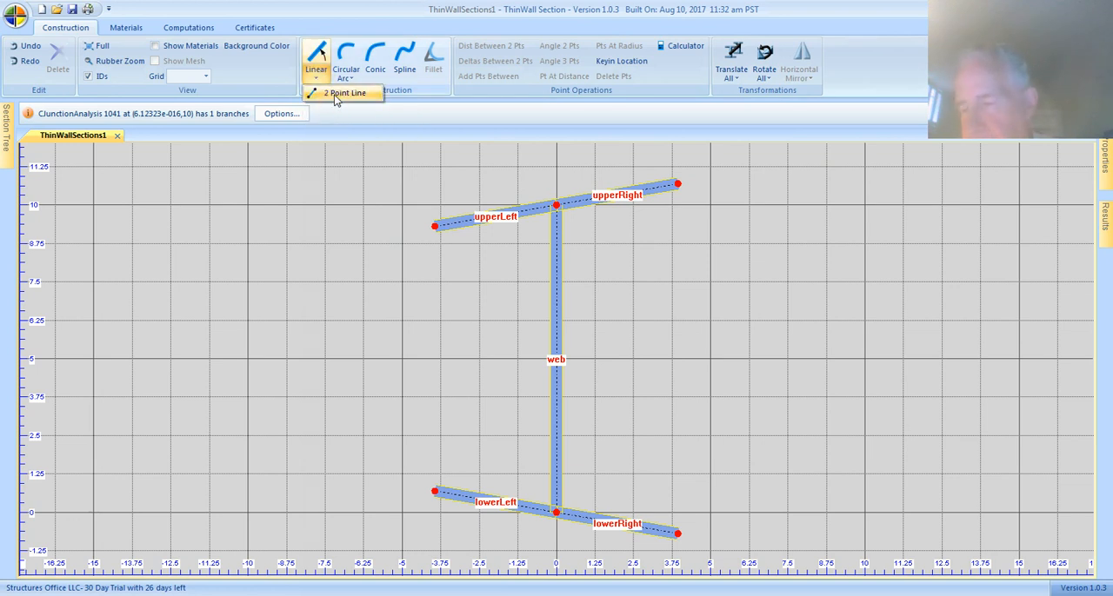
left_click(332, 96)
left_click(76, 77)
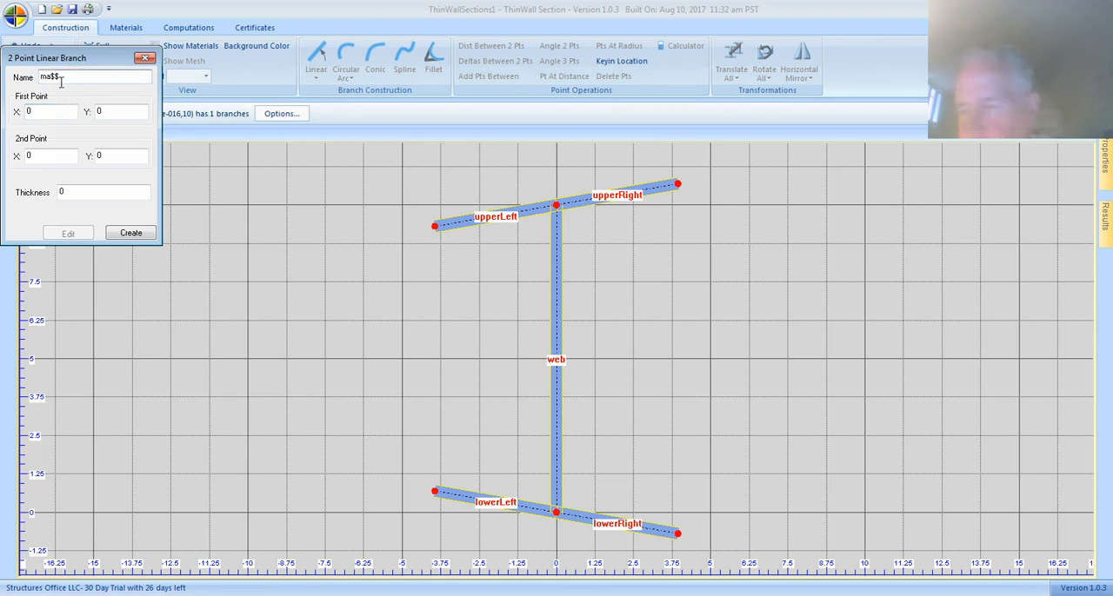
left_click(677, 185)
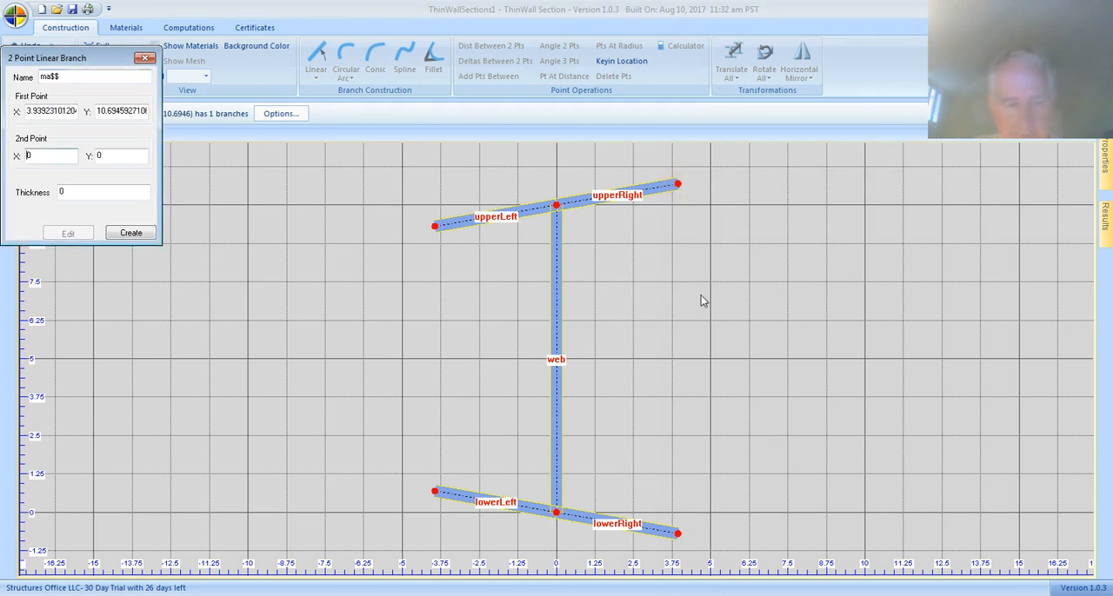
left_click(680, 389)
left_click(677, 533)
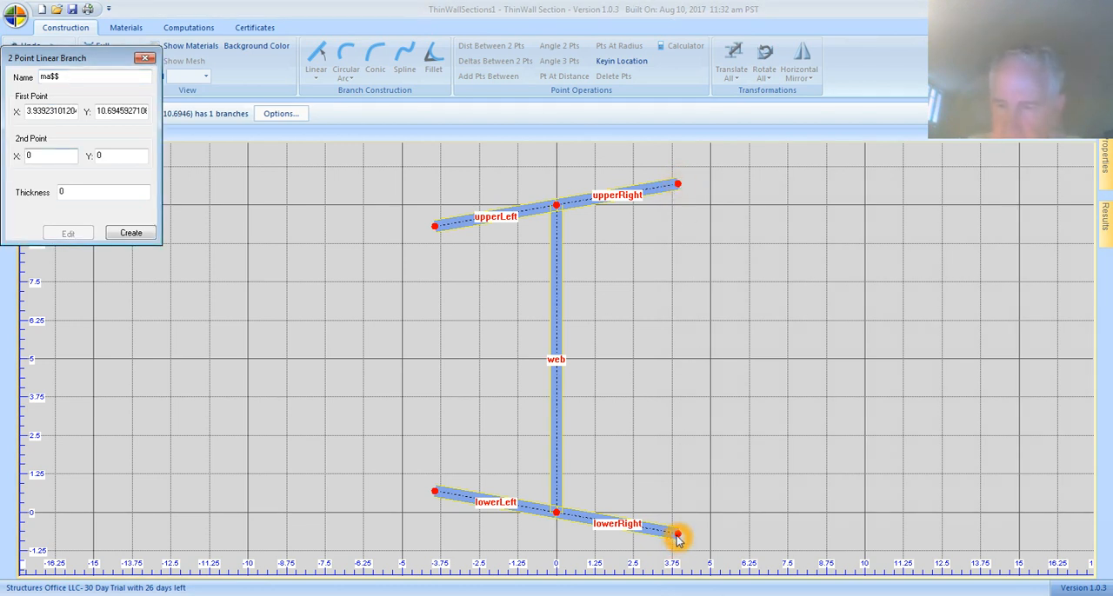
Set the two-point branch's thickness to .3, create it, and finish the command.
double_click(77, 194)
key("BackSpace")
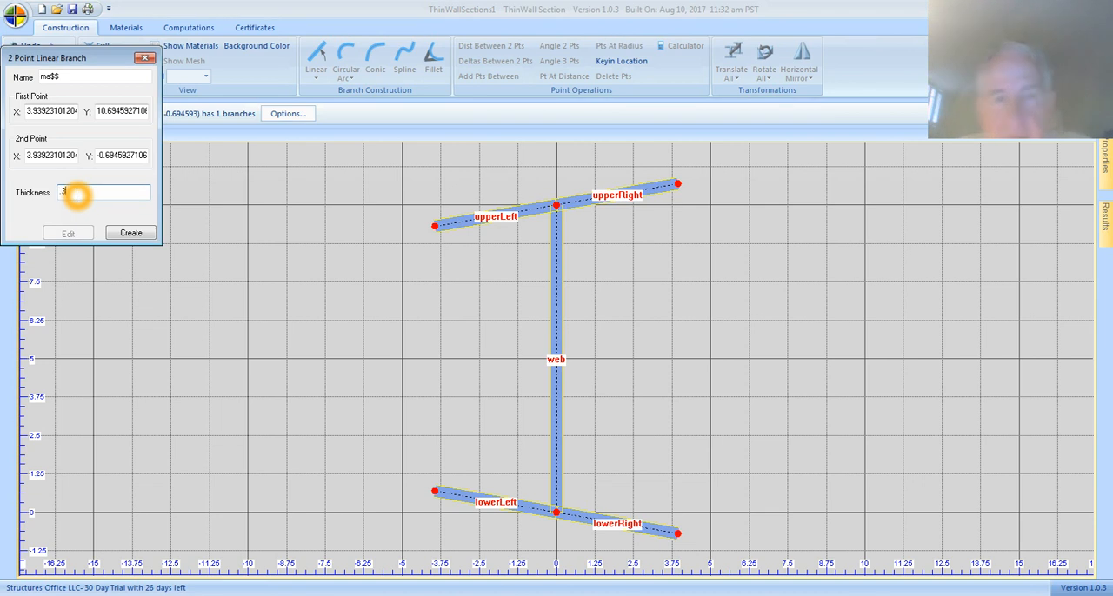
left_click(116, 233)
left_click(475, 293)
left_click(742, 273)
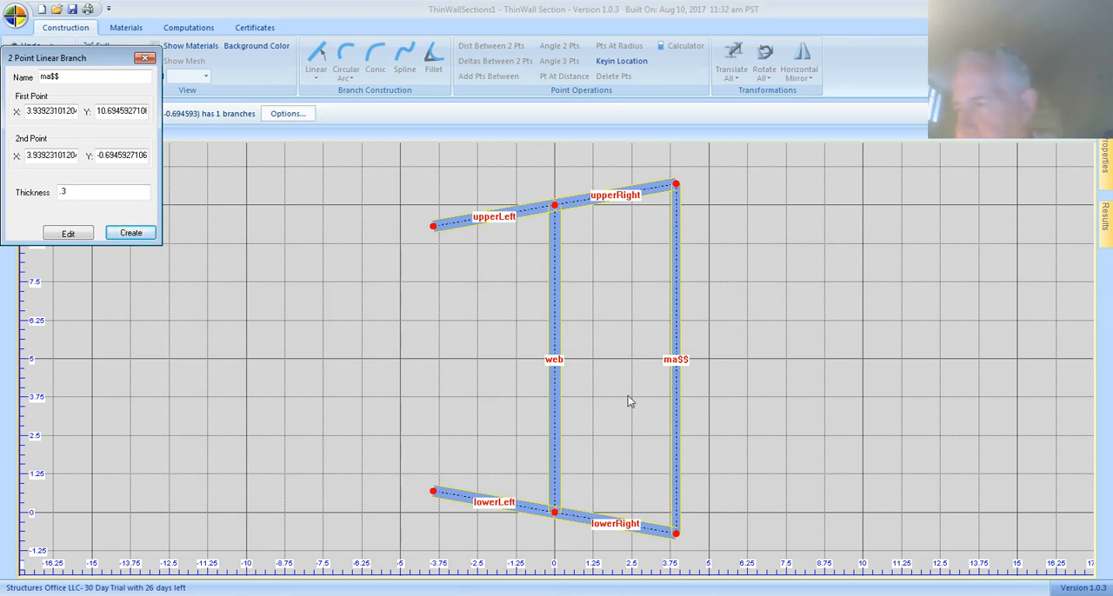
left_click(582, 249)
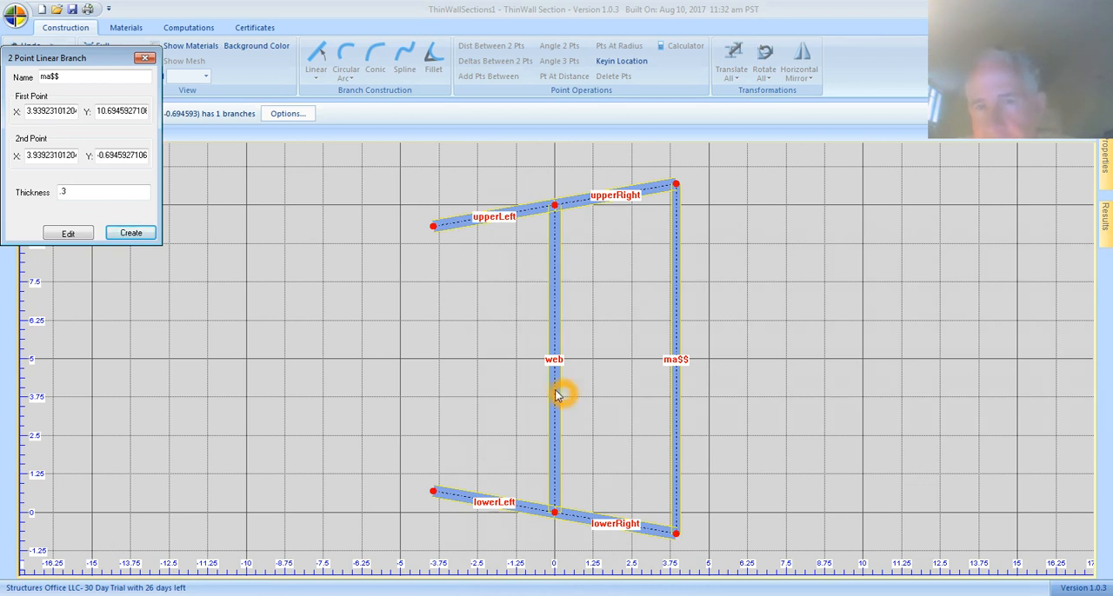
left_click(442, 505)
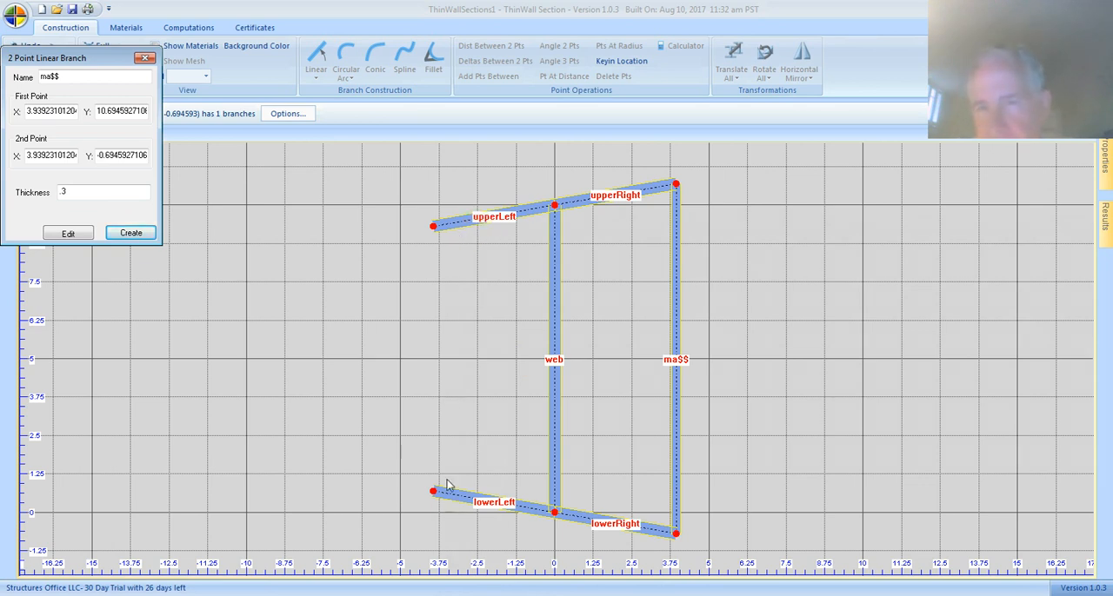
left_click(129, 232)
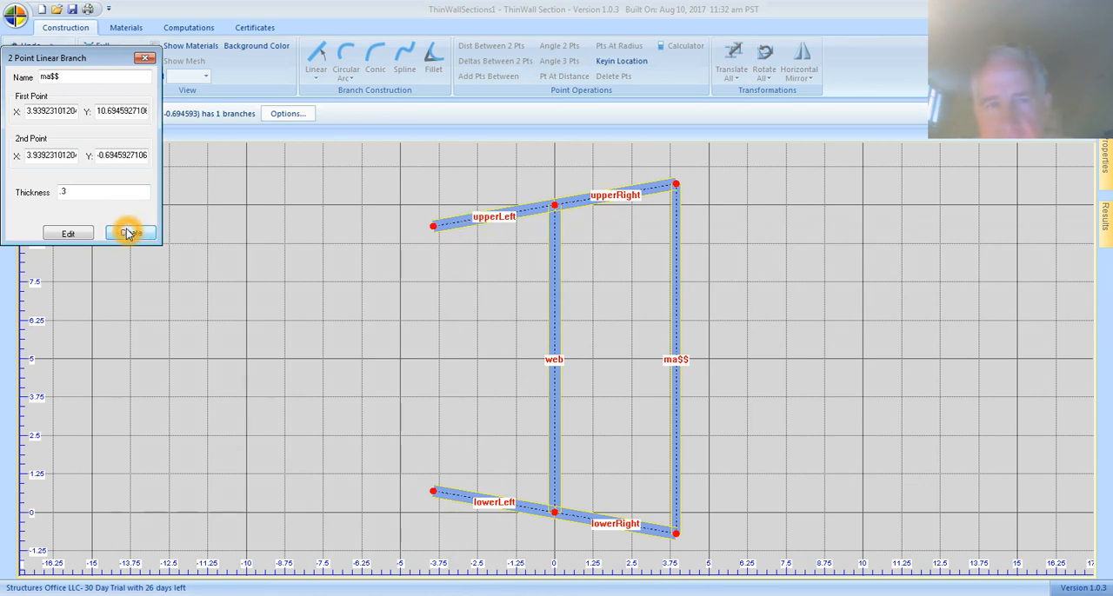
left_click(149, 58)
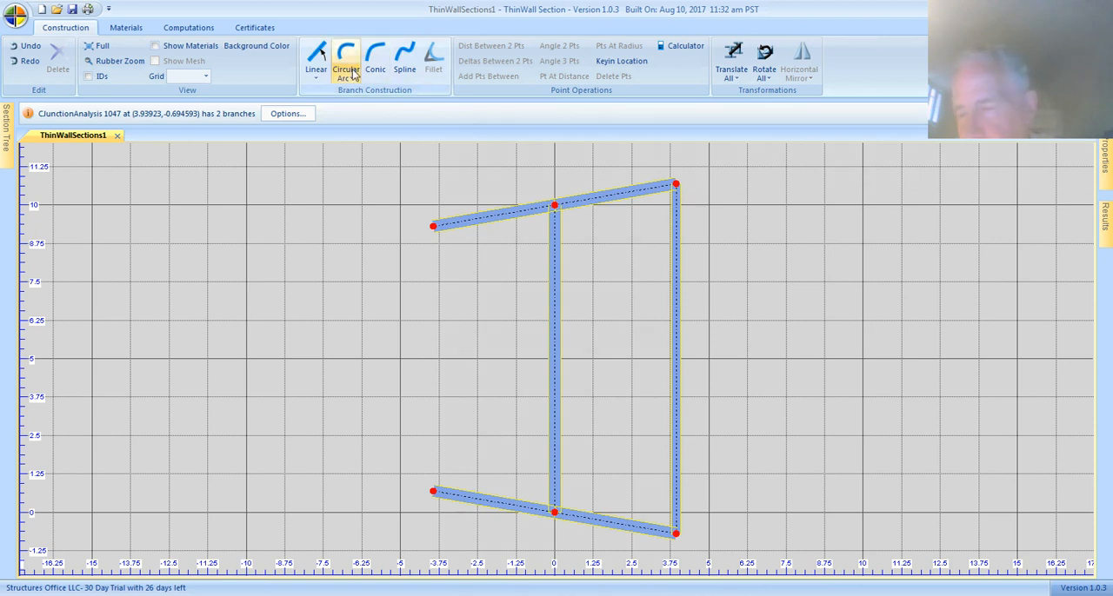
Open a new circular arc branch and review its name, center point, start and end angles, thickness, radius and angle direction settings.
left_click(344, 61)
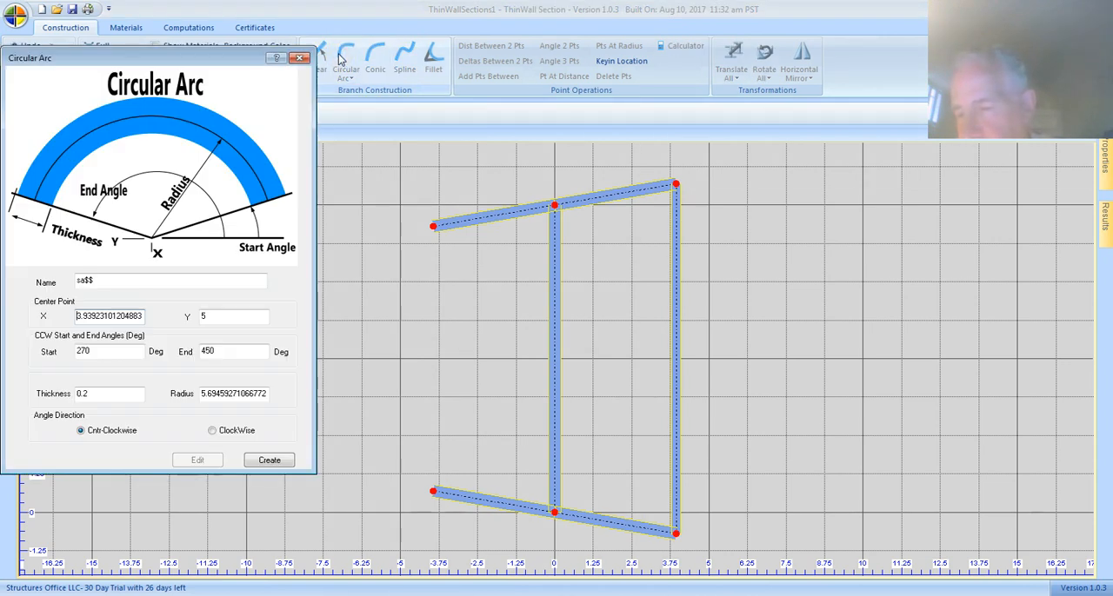
left_click(100, 282)
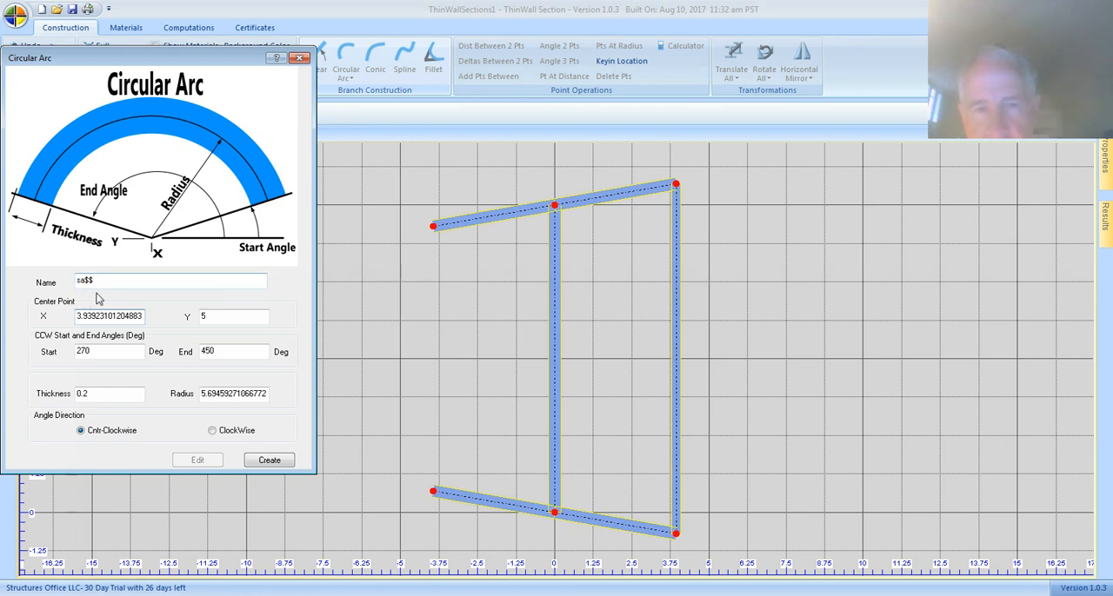
left_click(119, 326)
left_click(149, 321)
left_click(127, 349)
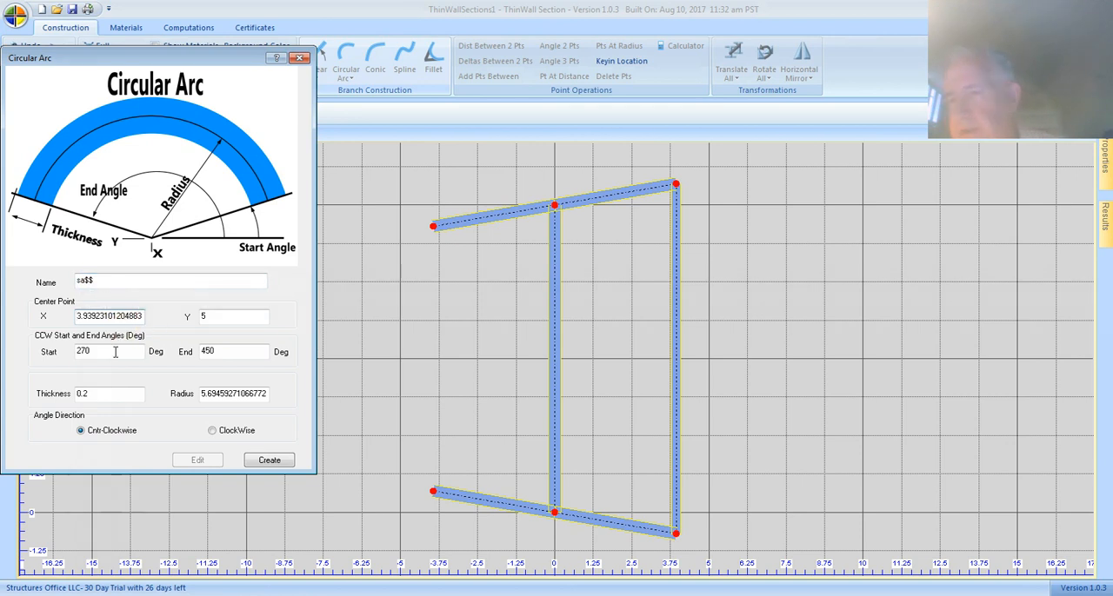
left_click(109, 351)
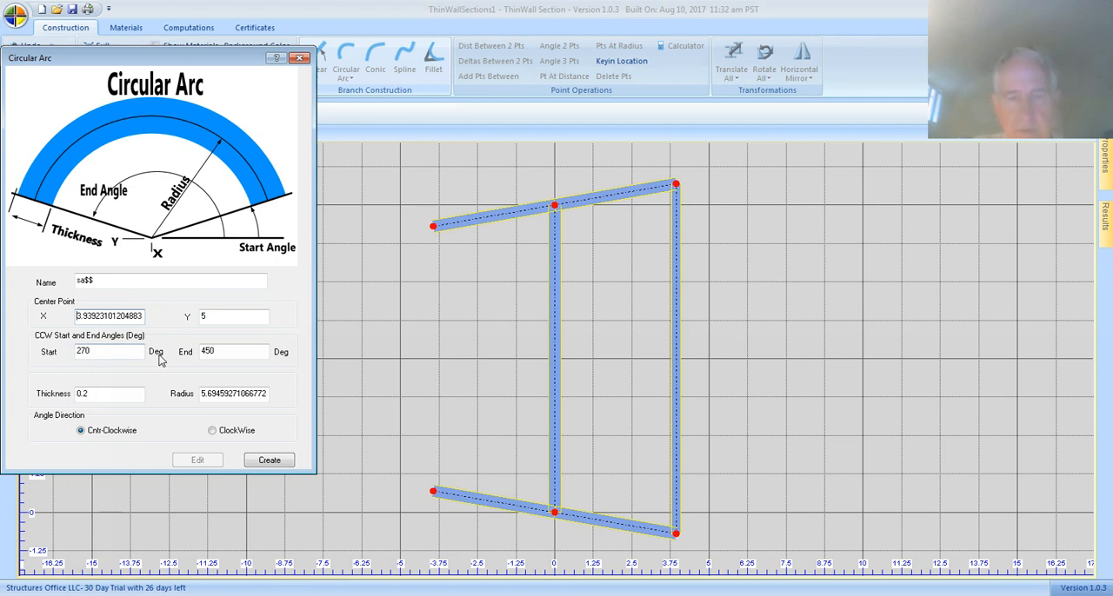
left_click(234, 358)
left_click(93, 398)
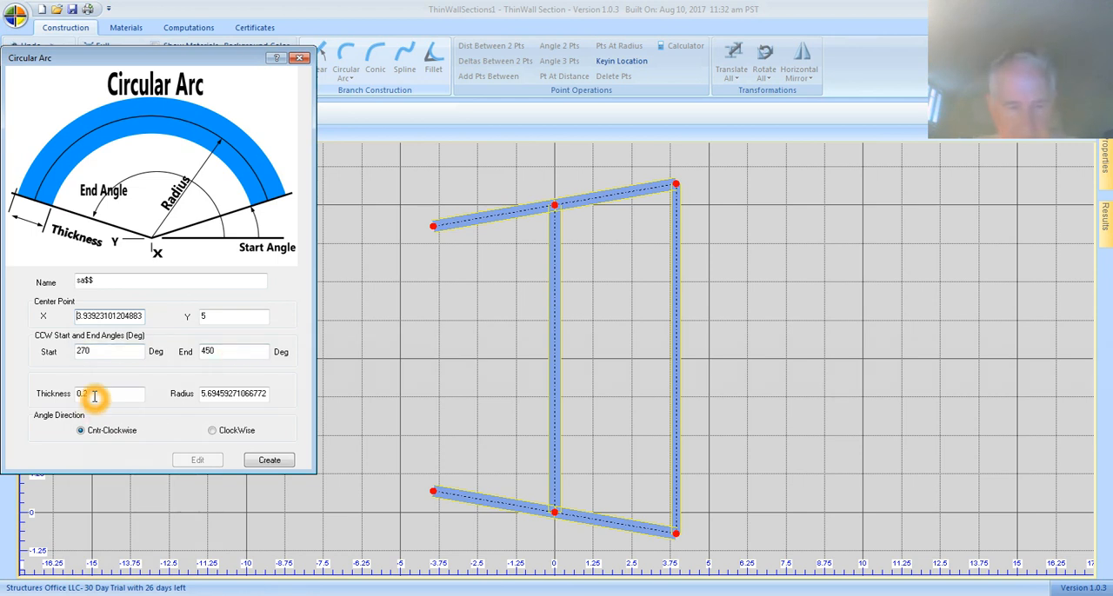
left_click(244, 402)
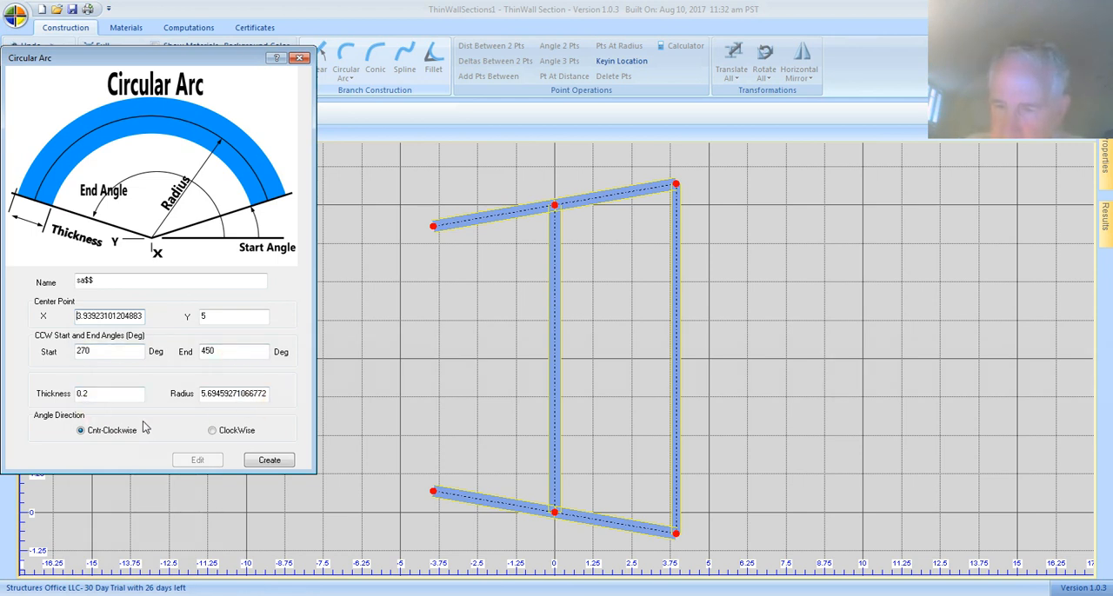
left_click(93, 434)
left_click(233, 433)
left_click(233, 434)
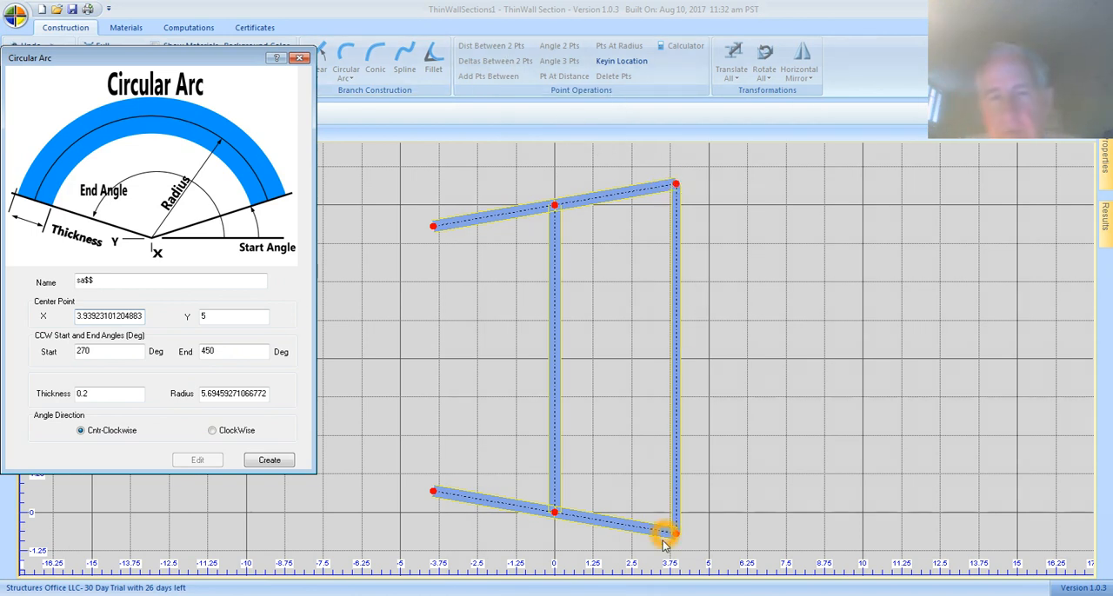
Add one point midway between the upper and lower ends of the two-point closing branch.
left_click(677, 187)
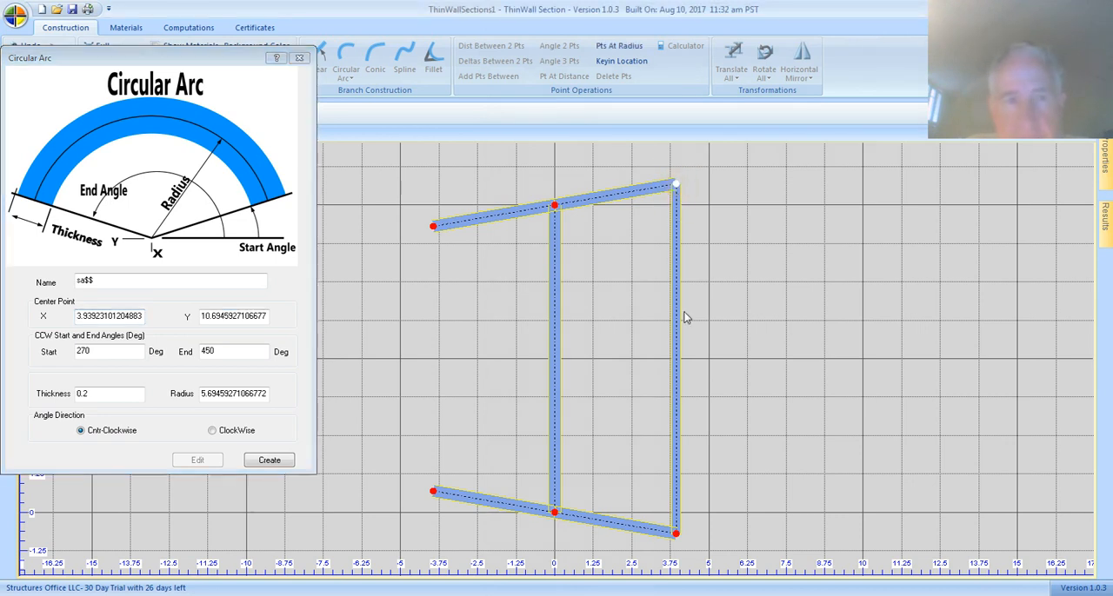
left_click(677, 533)
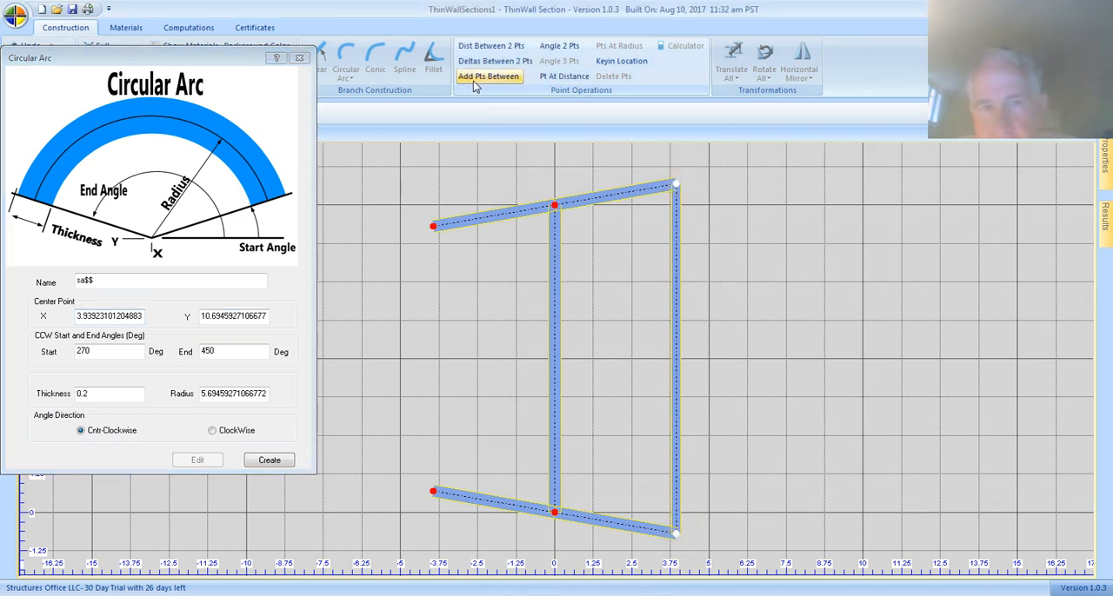
left_click(500, 80)
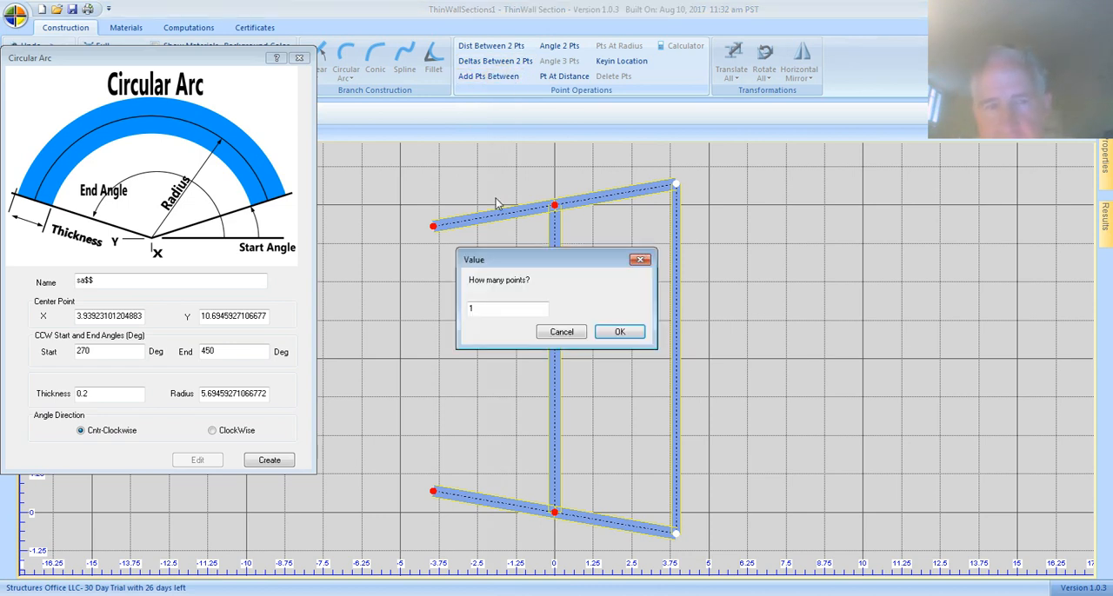
left_click(617, 332)
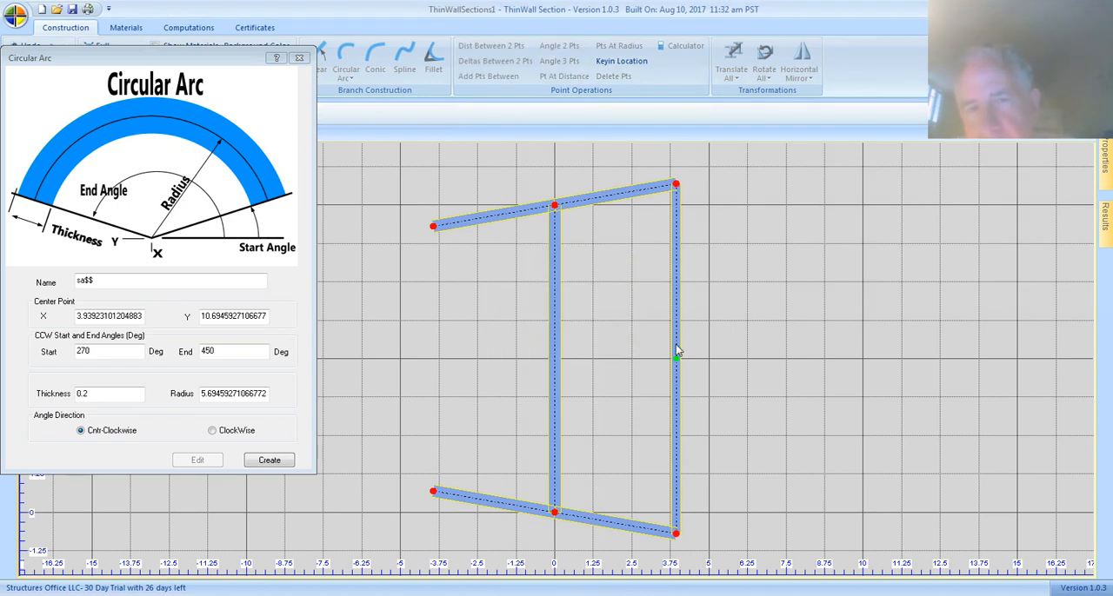
Set the circular arc's center point to the new midpoint of the closing branch.
left_click(675, 360)
left_click(674, 184)
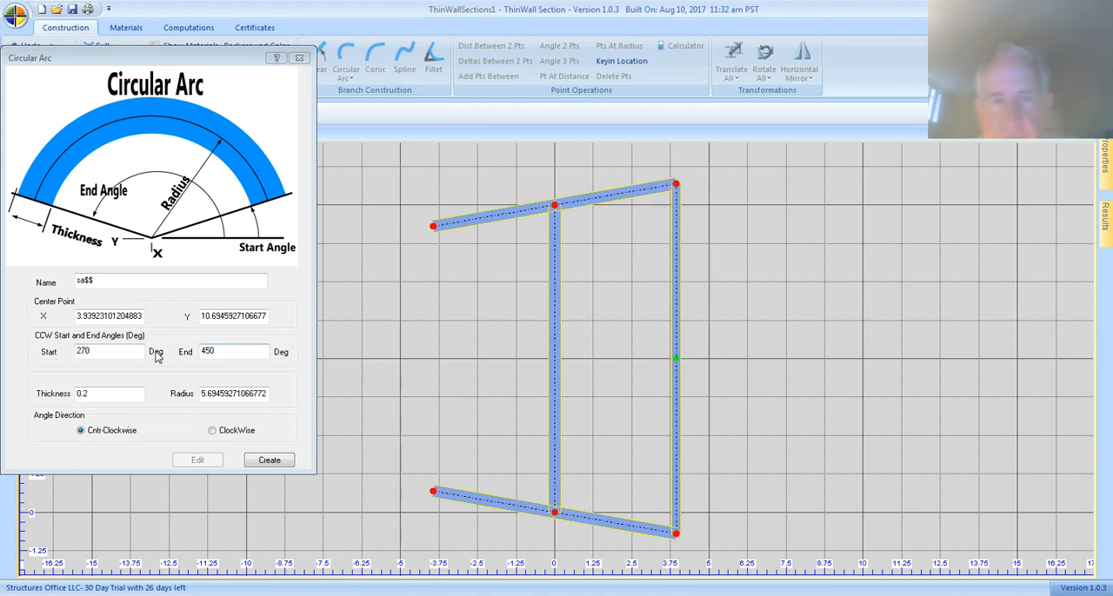
left_click(331, 349)
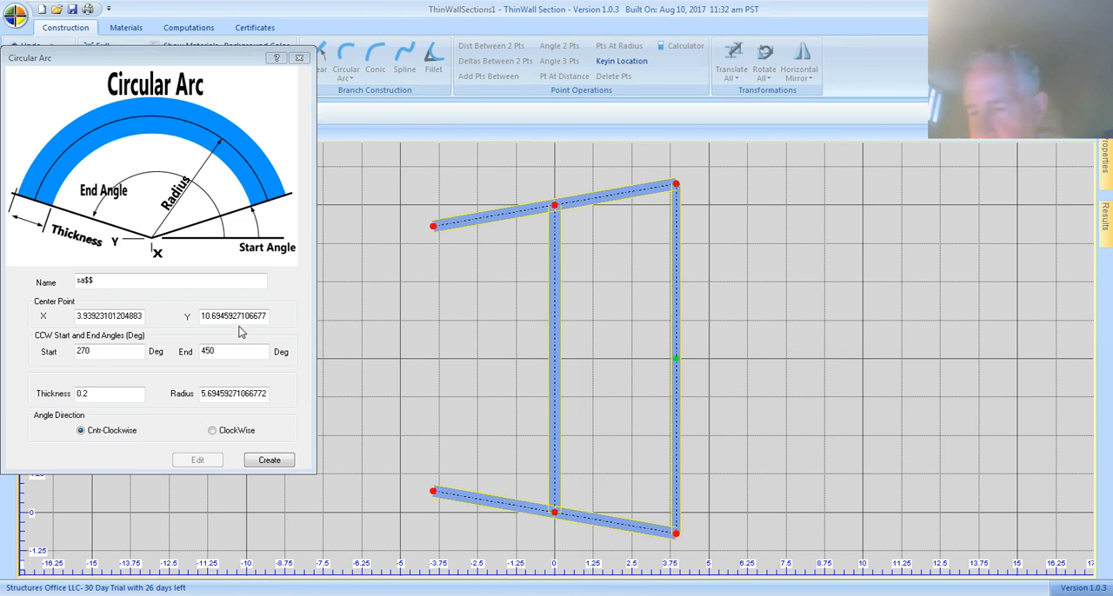
left_click(86, 316)
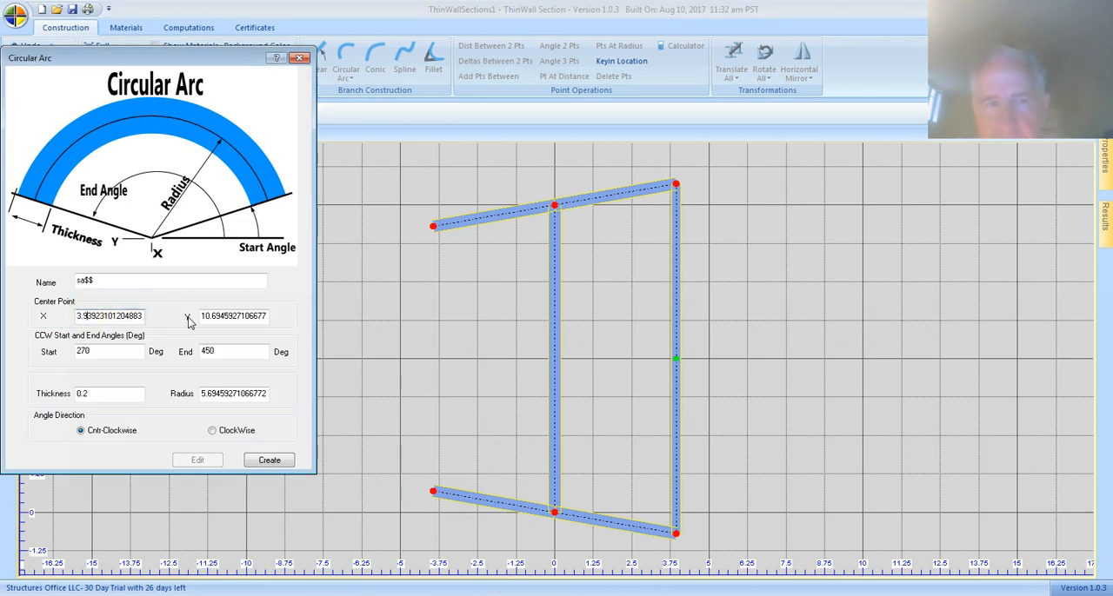
left_click(676, 359)
left_click(139, 332)
left_click(192, 312)
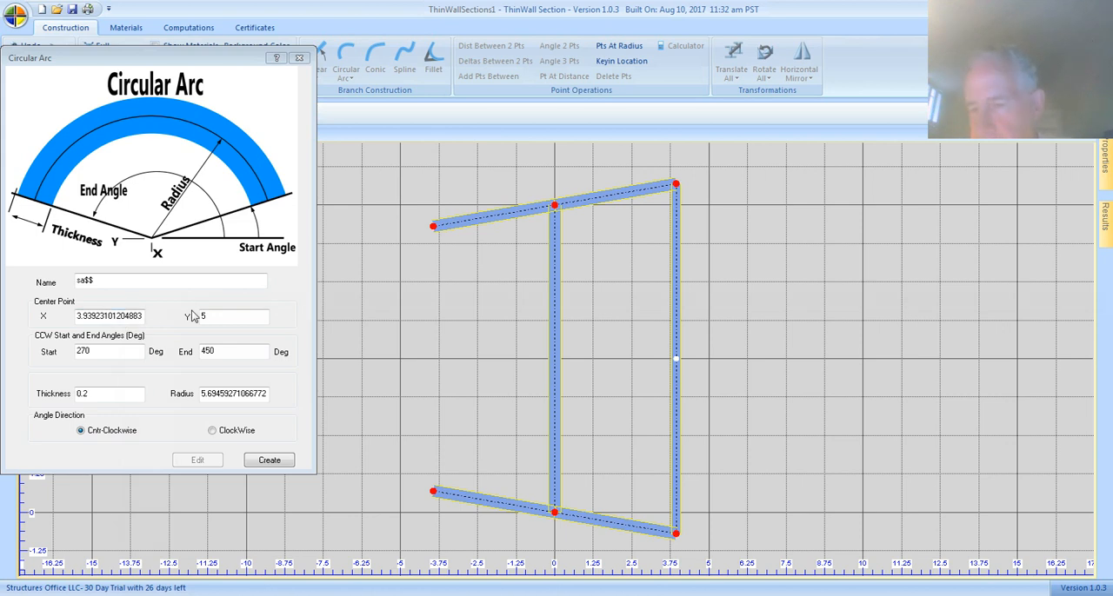
Set the circular arc's end angle to 90 degrees.
left_click(85, 355)
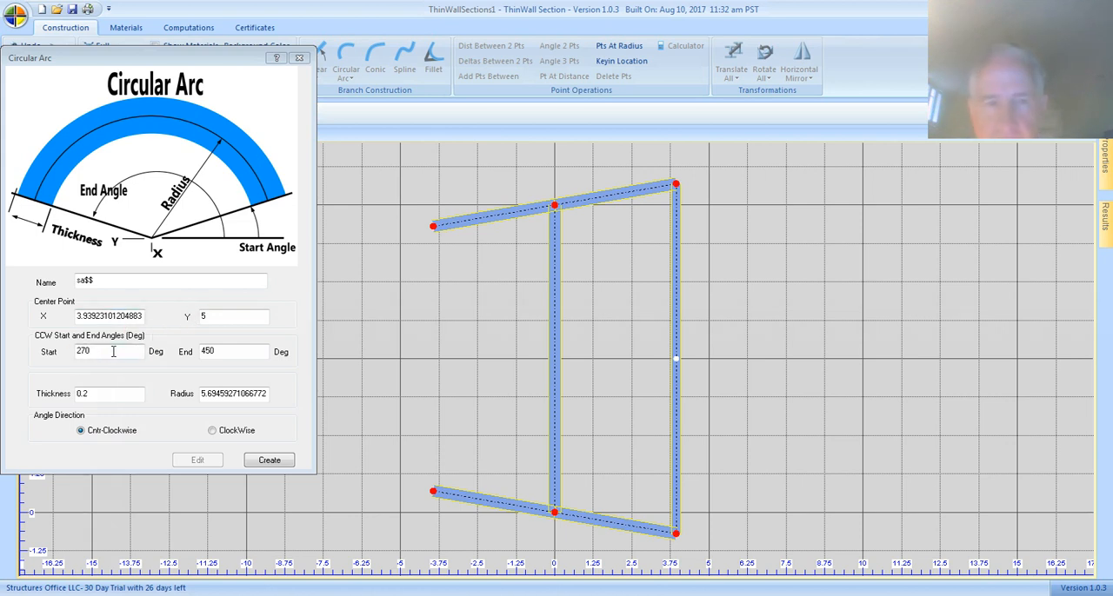
left_click(671, 531)
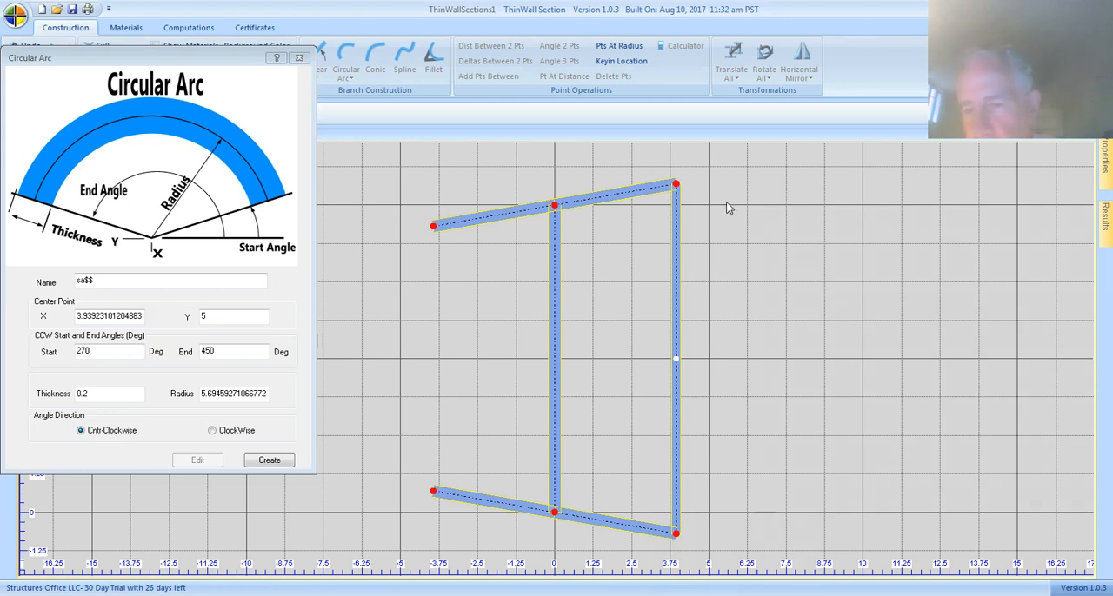
left_click(249, 351)
key("BackSpace")
key("BackSpace")
key("BackSpace")
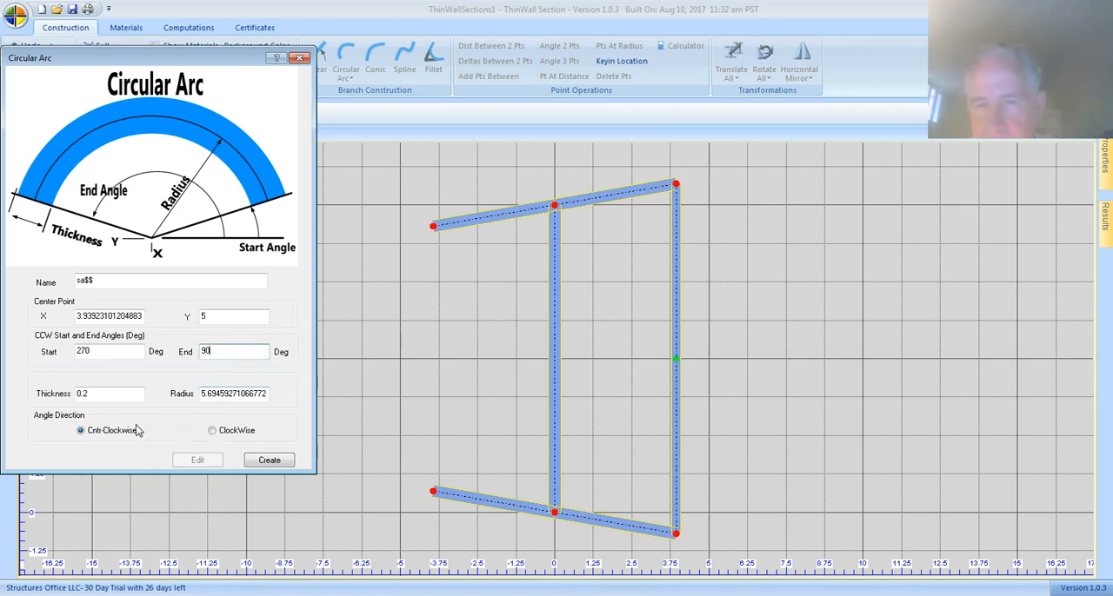
Pick the closing branch's midpoint and lower end as reference for the arc's radius, and create the counterclockwise arc with thickness 0.2.
left_click(110, 397)
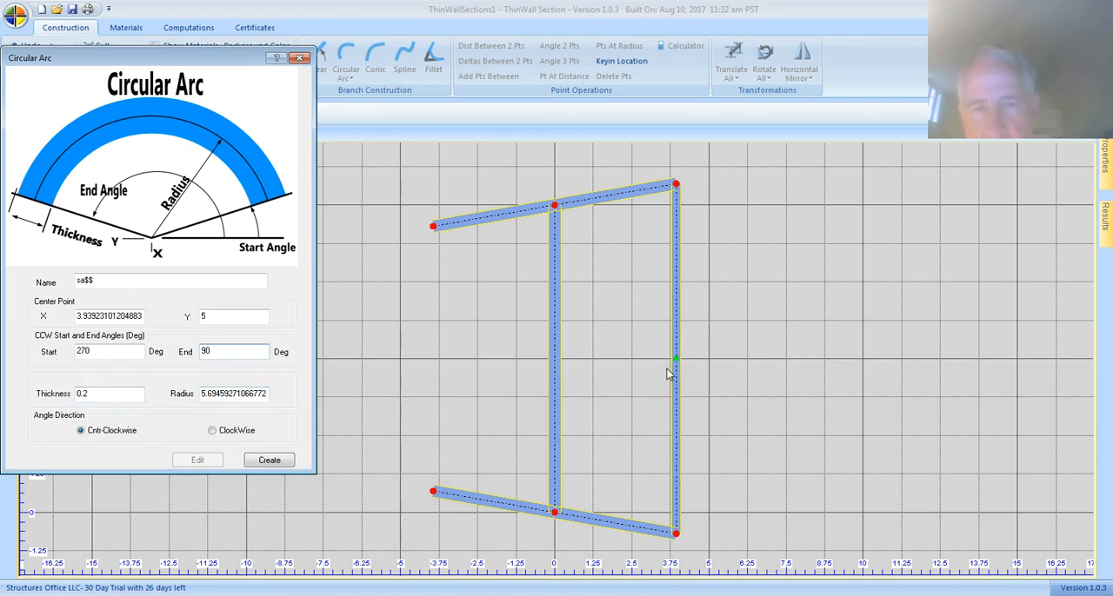
left_click(247, 396)
left_click(675, 358)
left_click(676, 360)
left_click(676, 531)
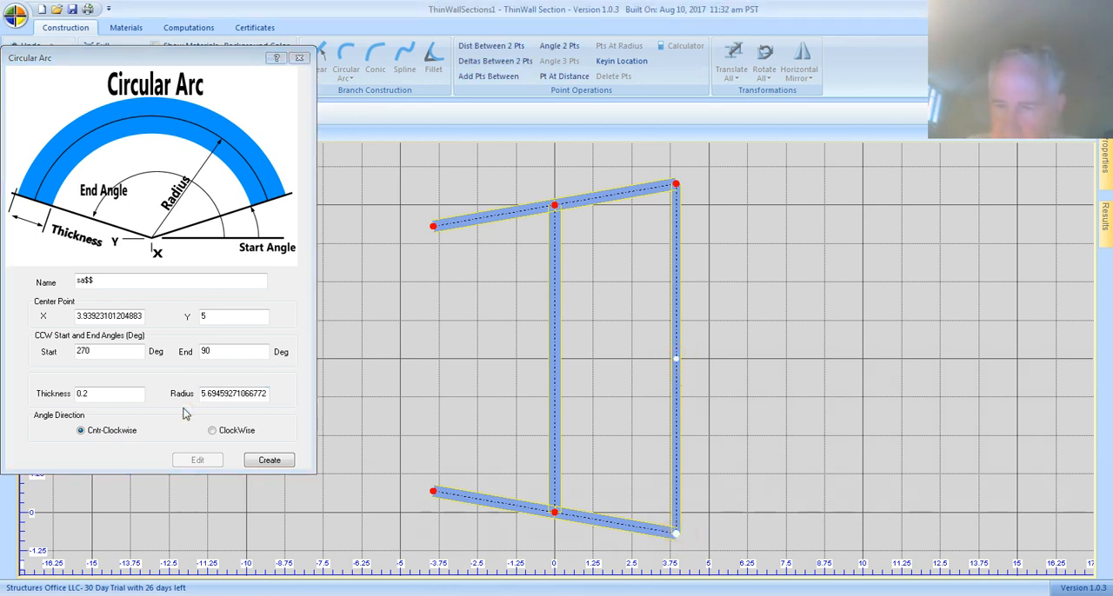
left_click(245, 389)
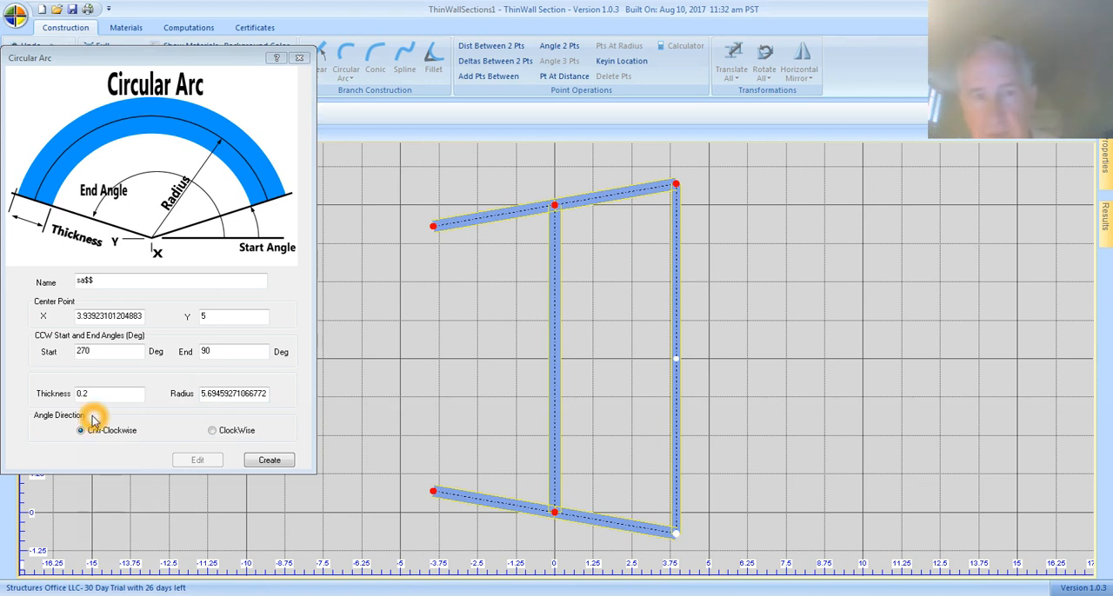
left_click(271, 460)
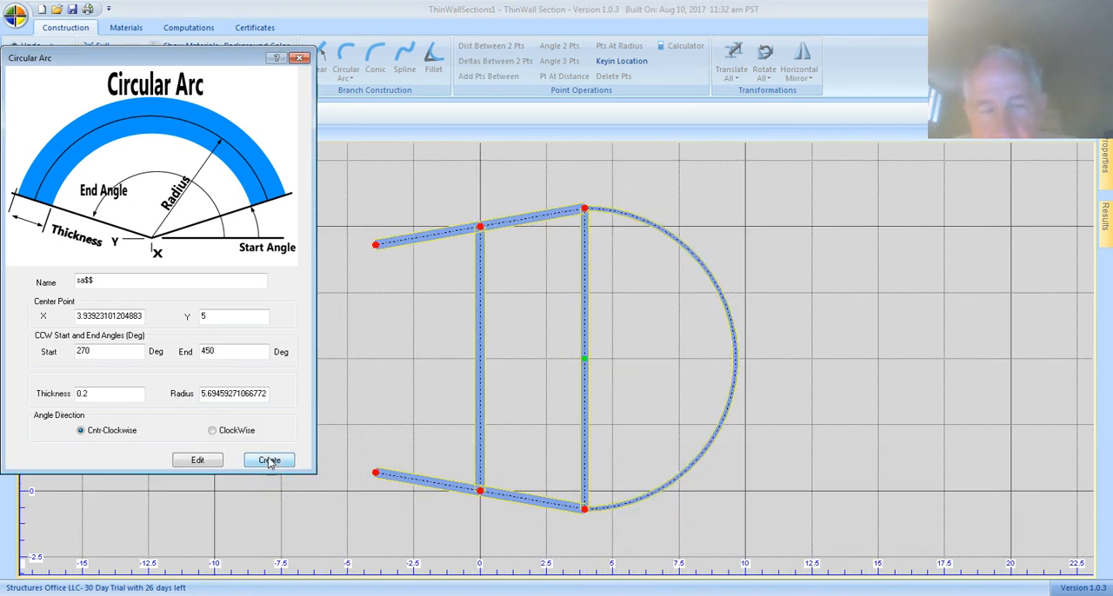
Edit the created circular arc's thickness to 0.4, apply the change and finish the command.
left_click(101, 394)
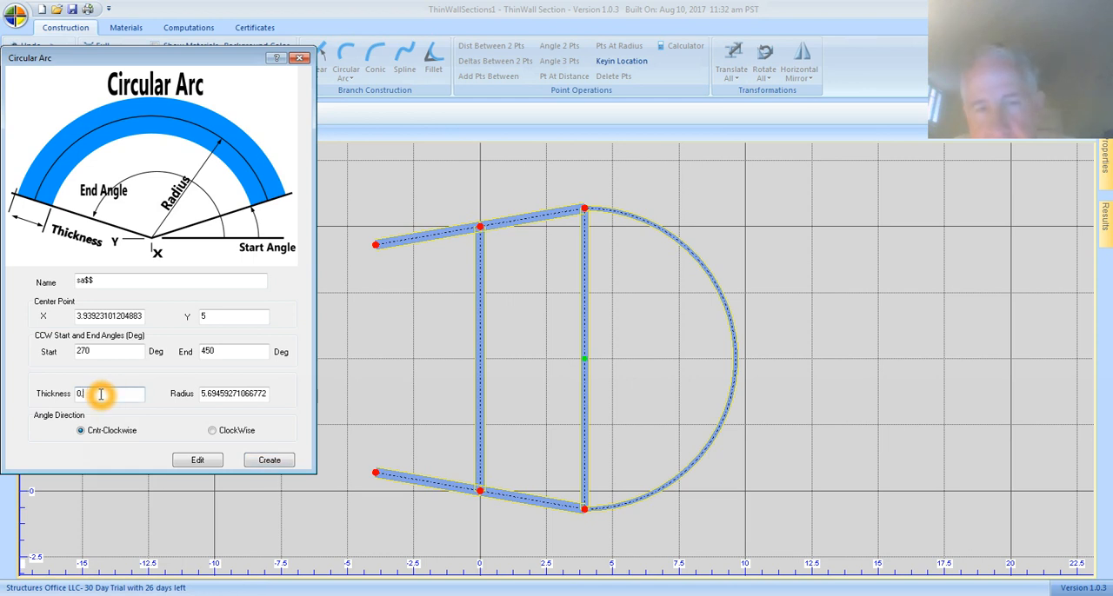
left_click(203, 462)
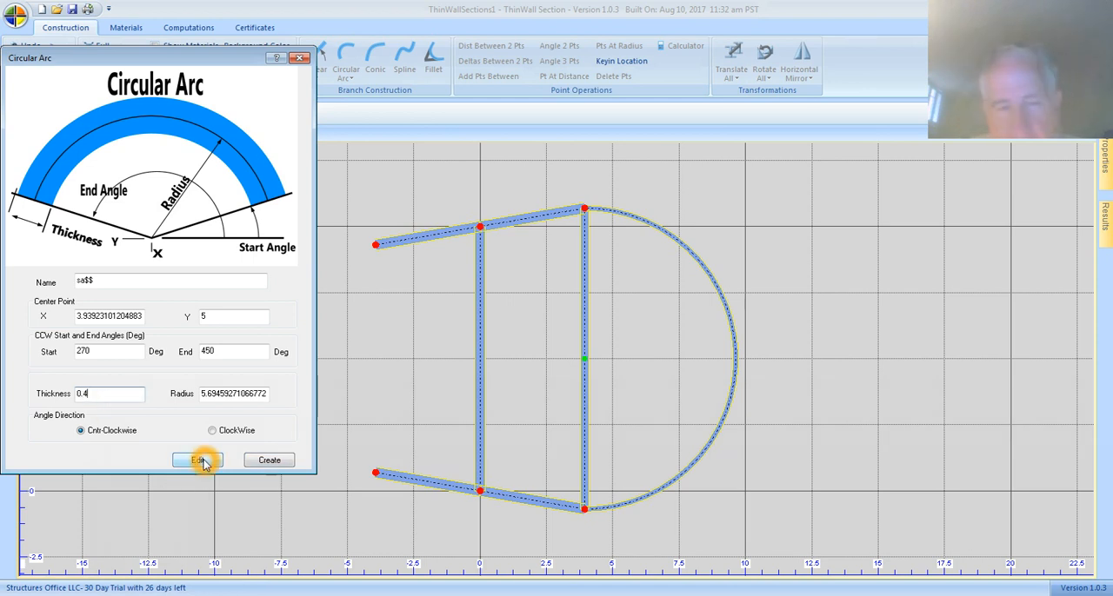
left_click(203, 463)
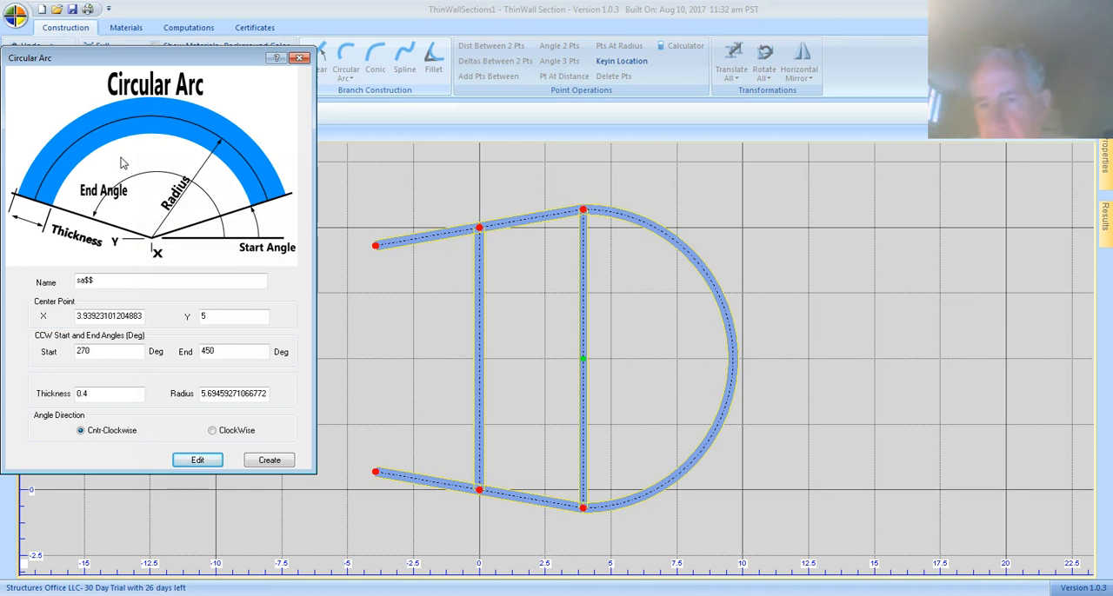
left_click(299, 58)
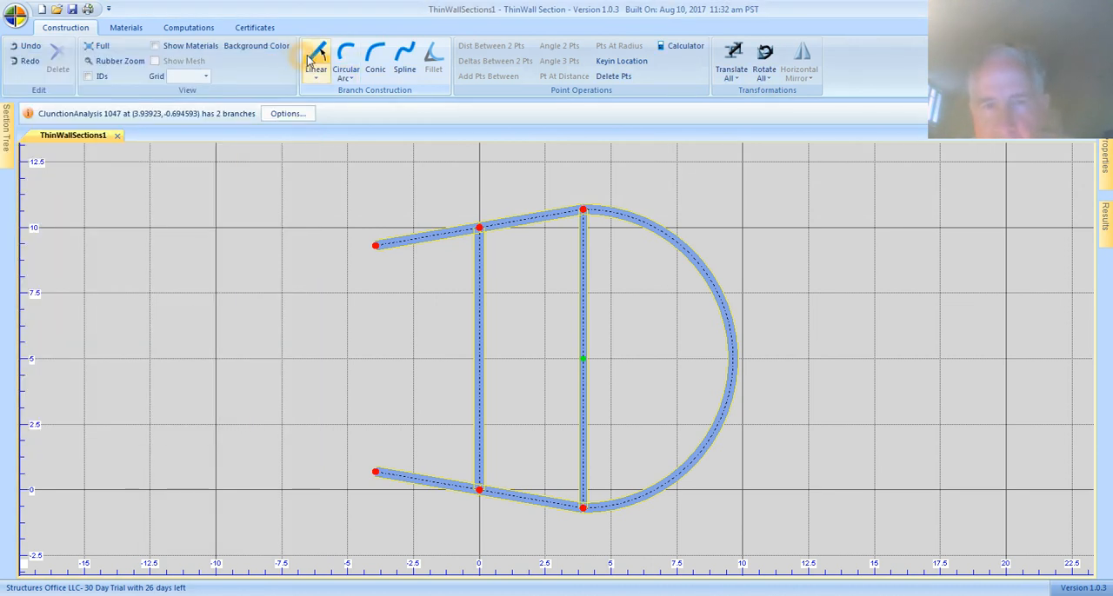
Start a 3 Point Circular Arc branch and add one point midway between the outer ends of the two left flanges.
left_click(352, 82)
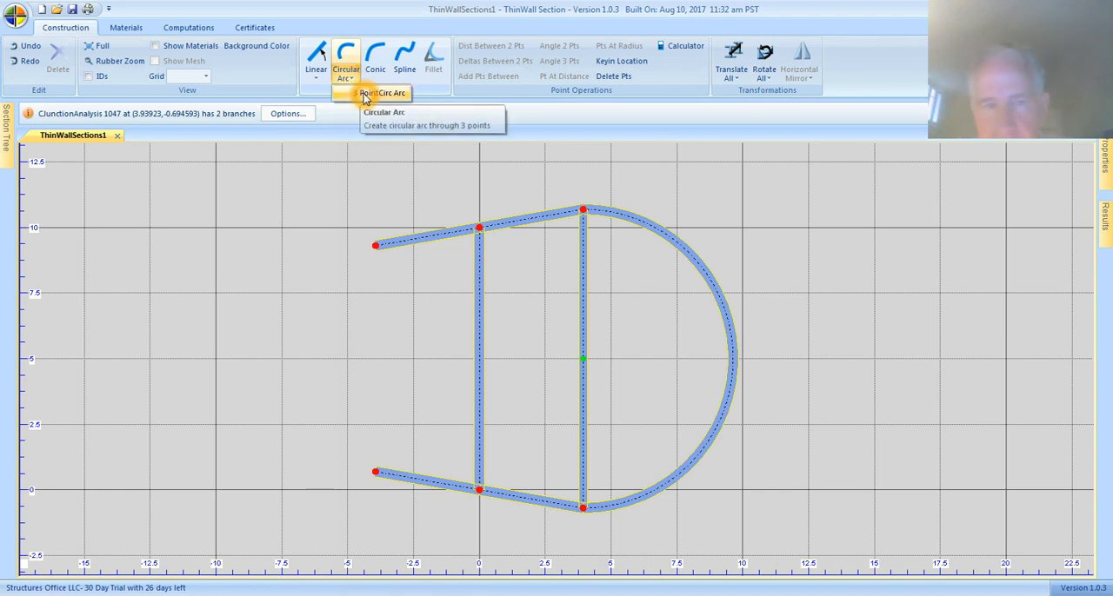
left_click(351, 100)
left_click(199, 236)
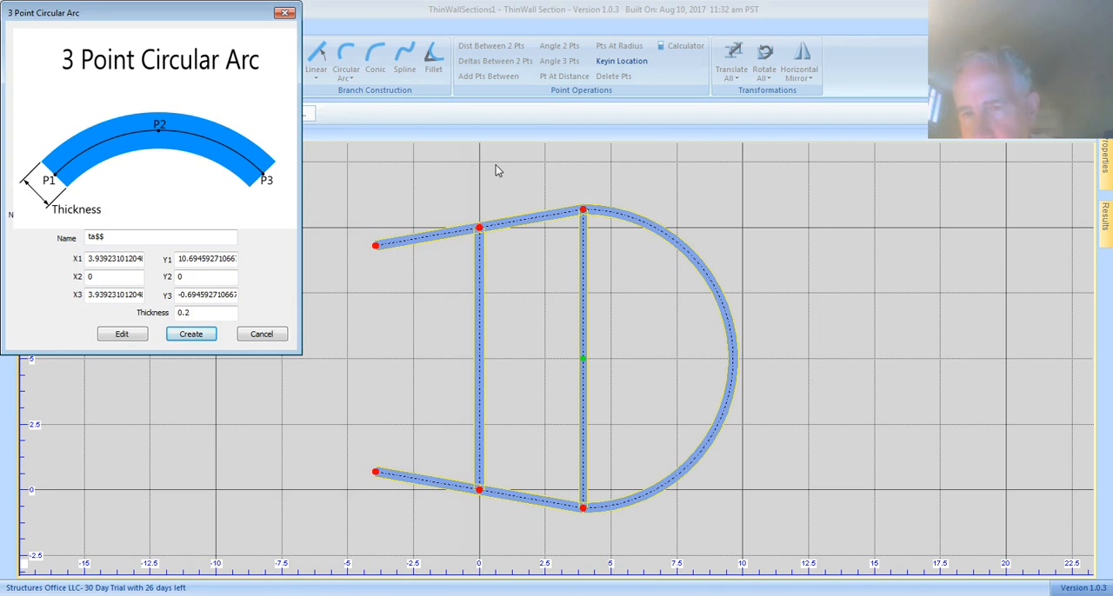
left_click(376, 247)
left_click(376, 474)
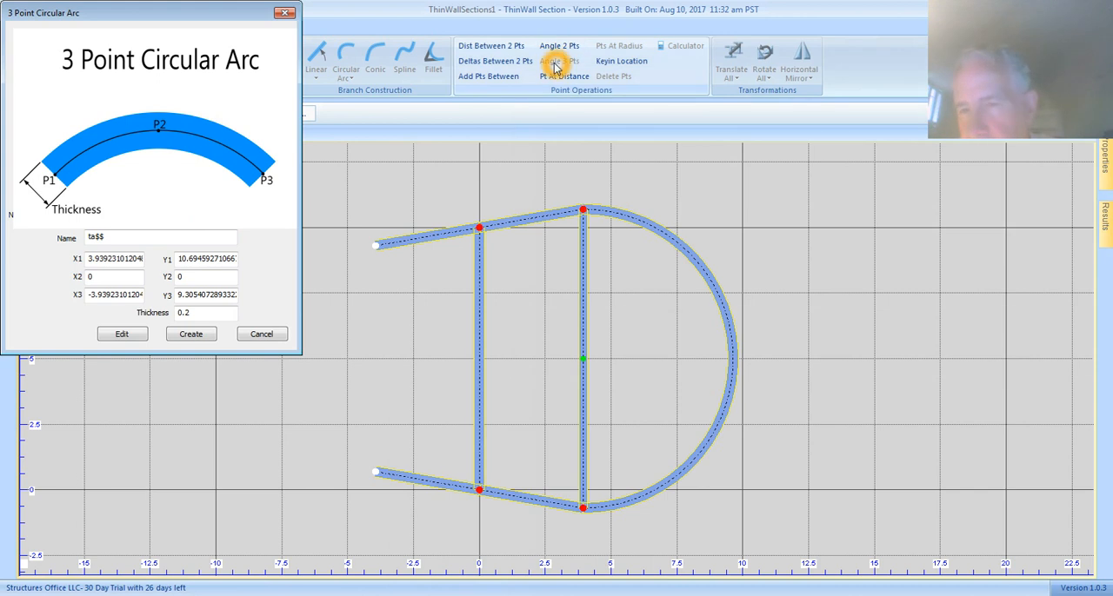
left_click(493, 76)
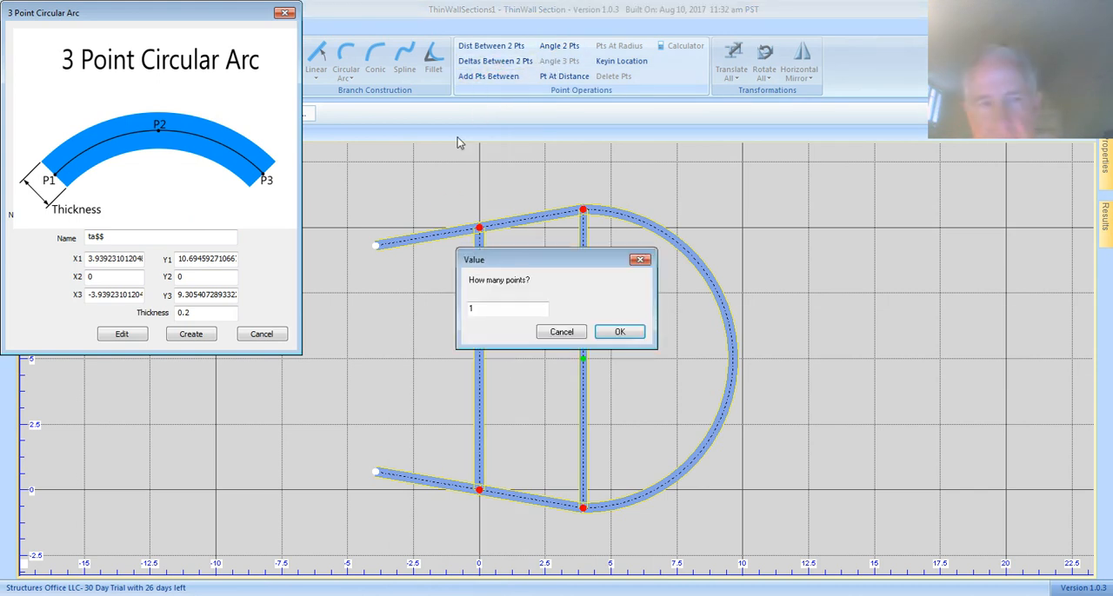
left_click(619, 332)
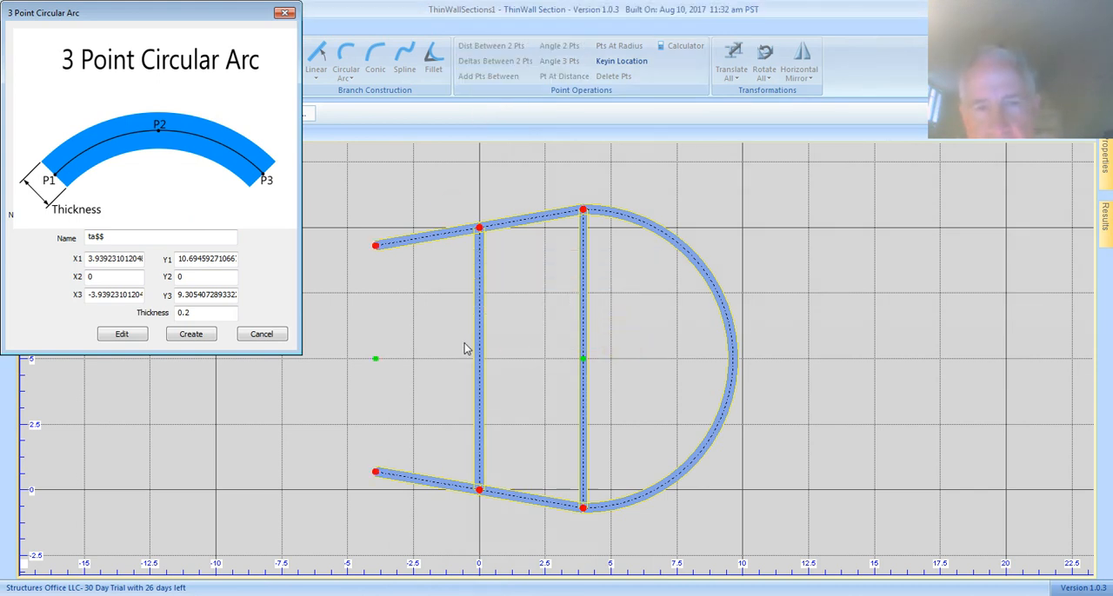
Set the three-point arc's first point to the upper end of the vertical web.
left_click(379, 357)
left_click(224, 295)
left_click(118, 258)
left_click(117, 258)
left_click(197, 254)
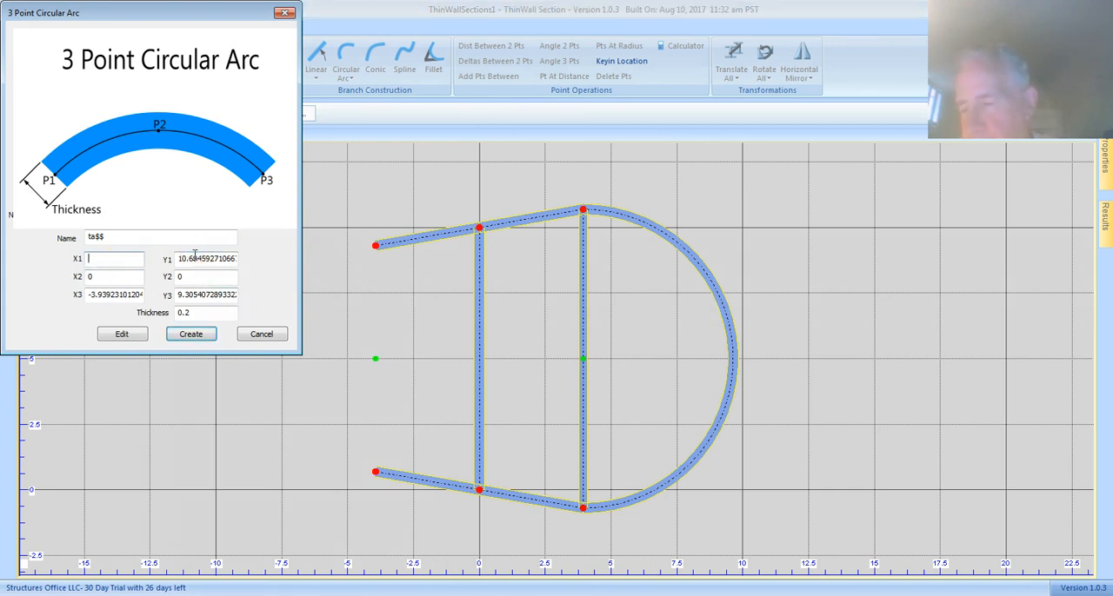
left_click(195, 259)
left_click(479, 228)
Set the arc's second point to the midpoint between the left flange ends and its third to the web's lower end, and create it.
left_click(115, 280)
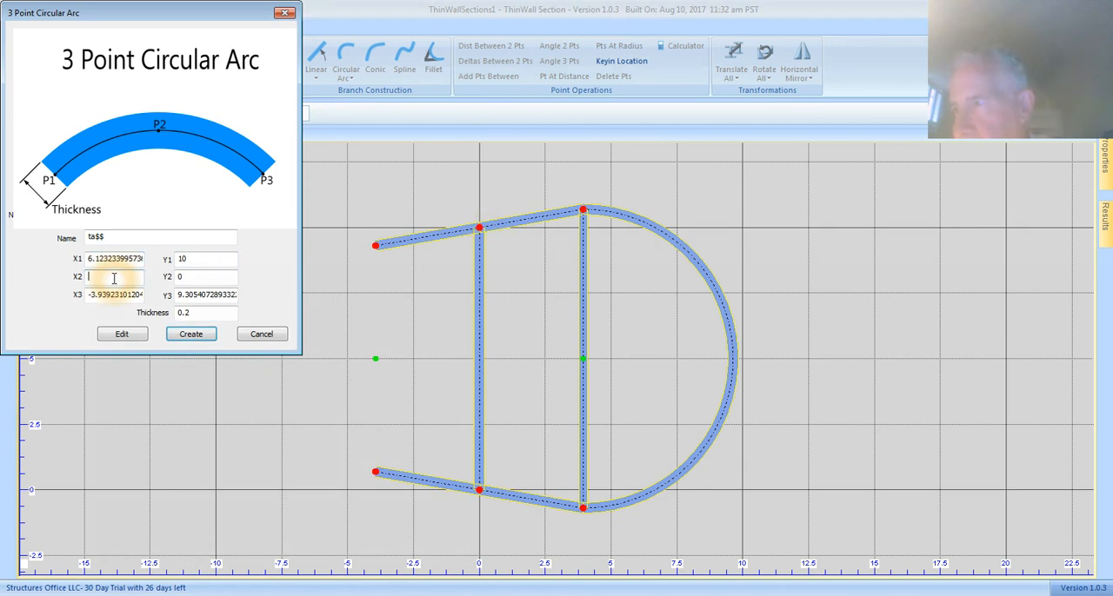
left_click(375, 360)
left_click(116, 295)
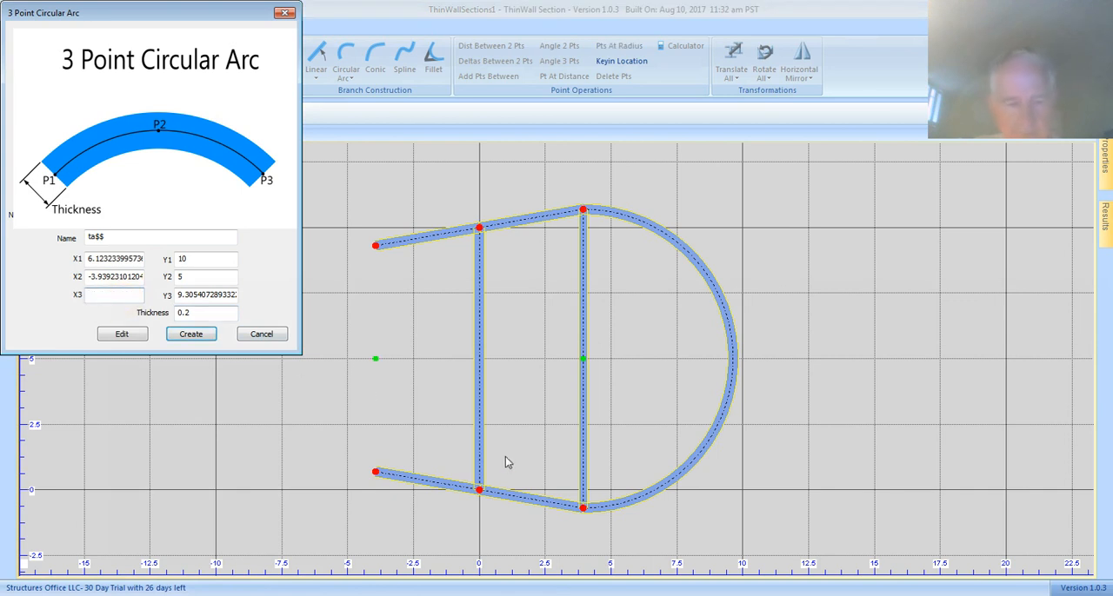
left_click(479, 489)
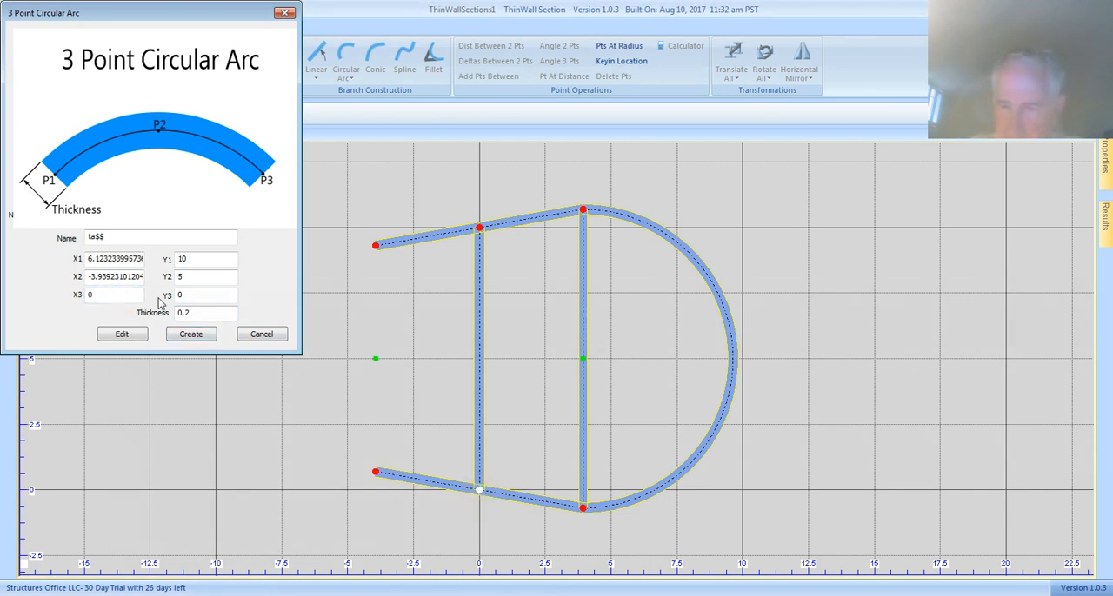
left_click(193, 332)
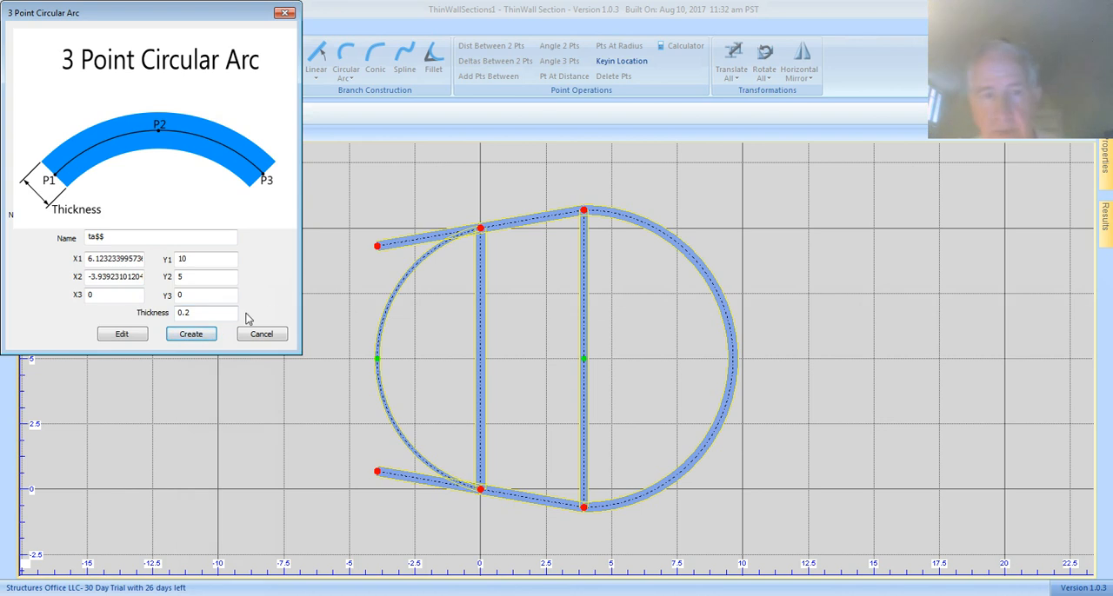
Edit the three-point arc's thickness to 0.4, apply the change and finish the command.
left_click(200, 312)
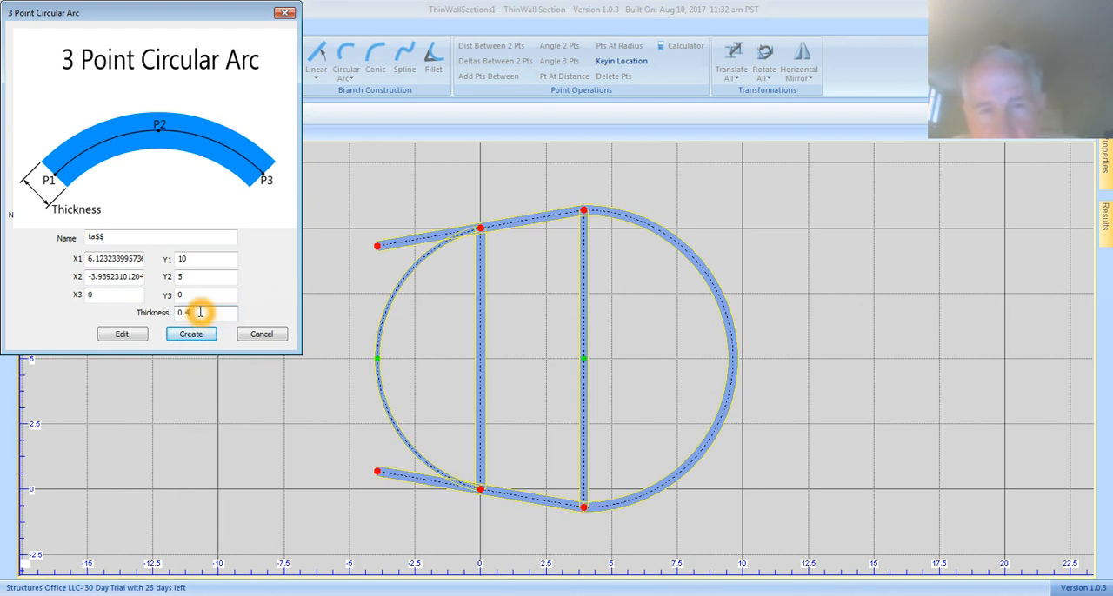
left_click(136, 333)
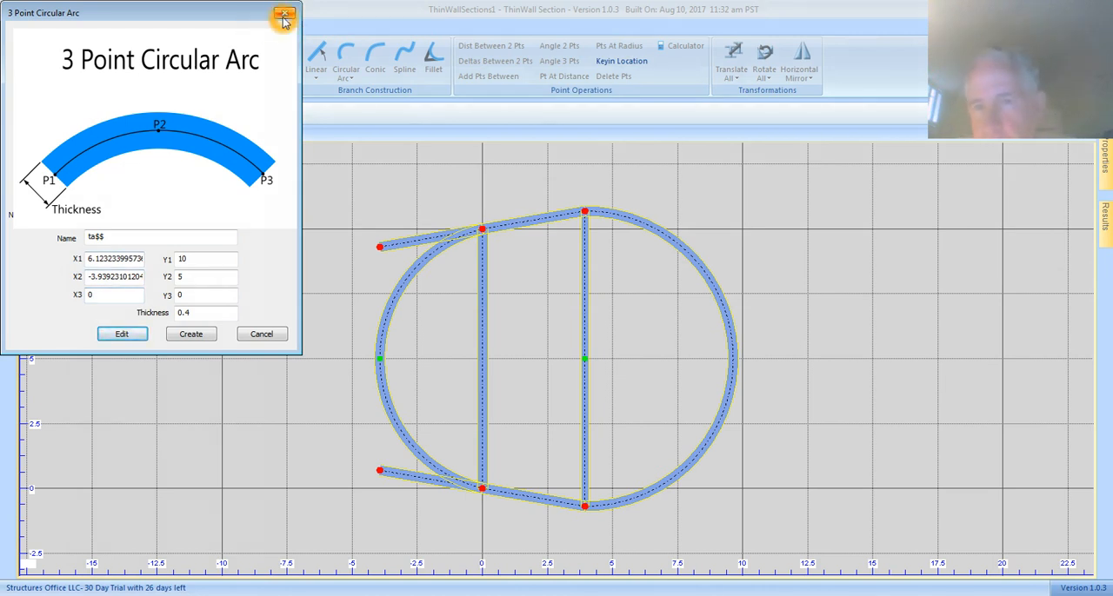
left_click(285, 14)
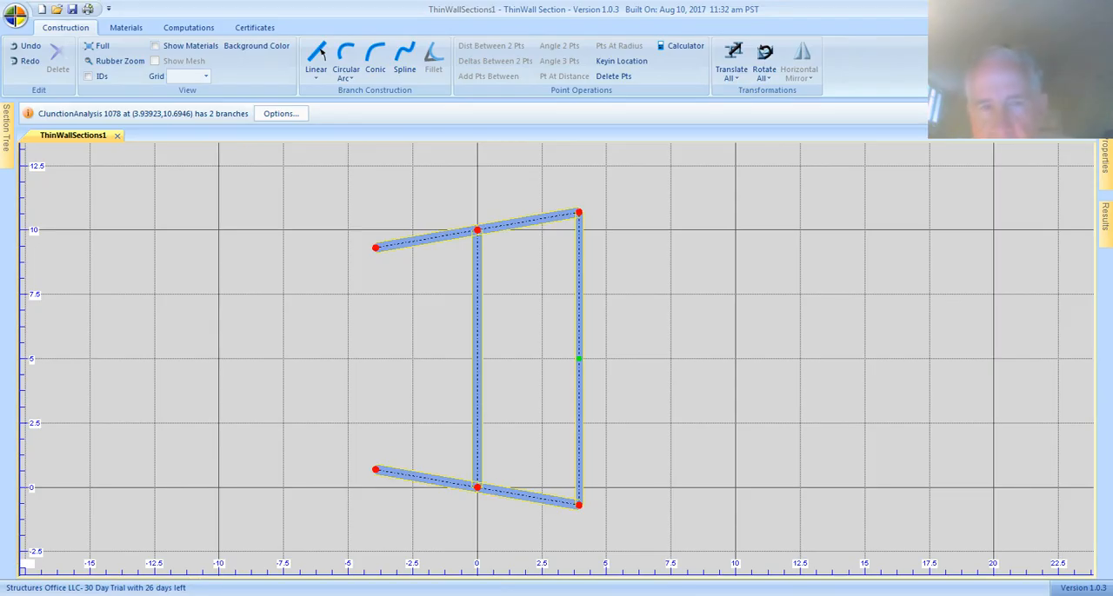
Start a Conic branch and examine the diagram's three points, two tangent angles and thickness.
left_click(377, 66)
left_click(113, 238)
left_click(142, 248)
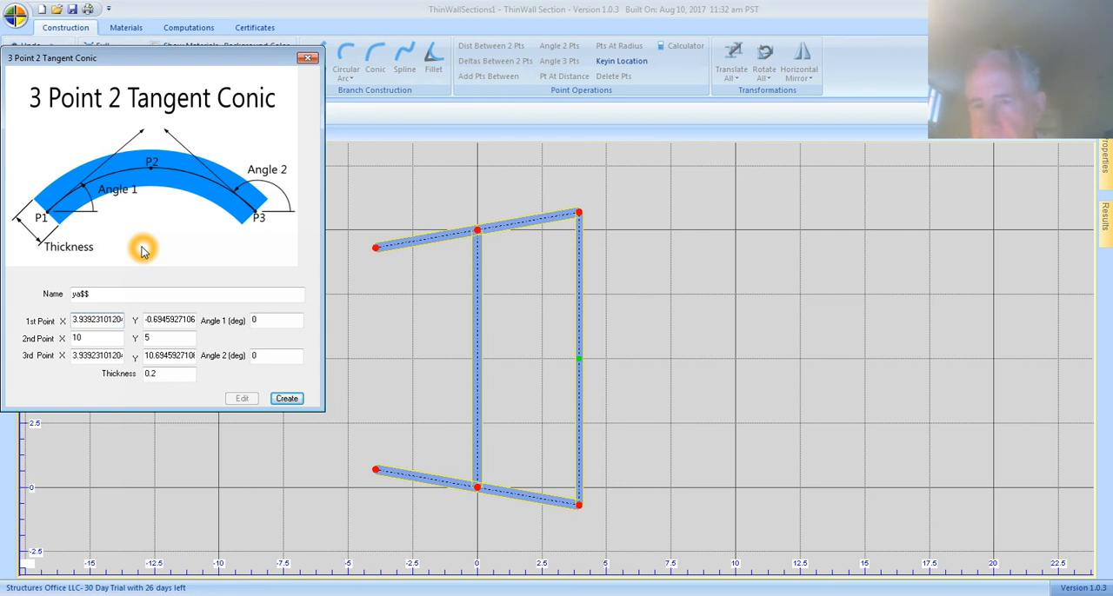
left_click(104, 161)
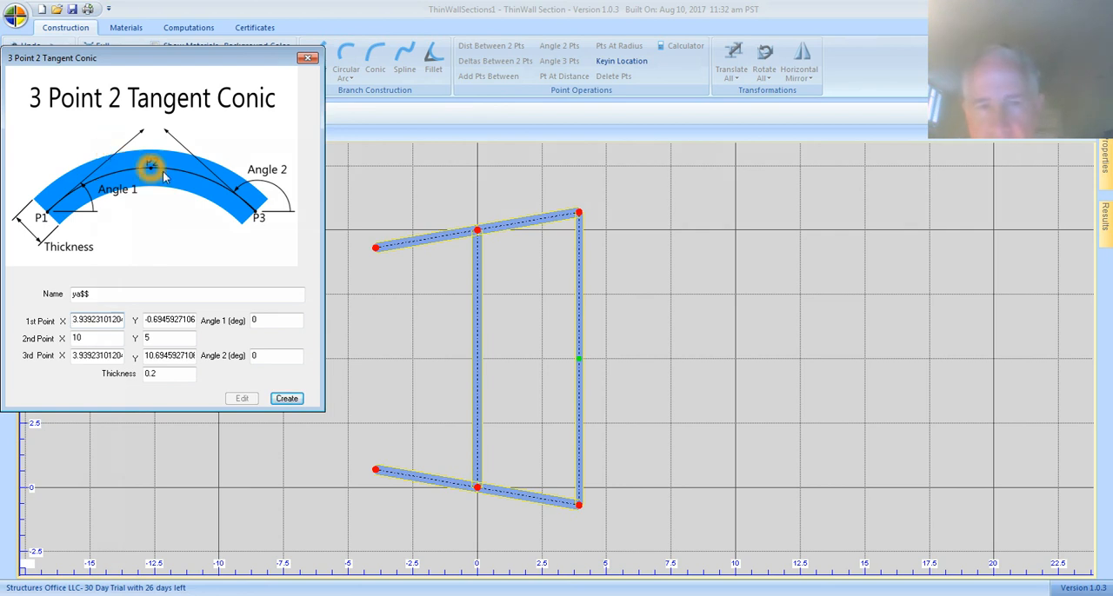
left_click(258, 217)
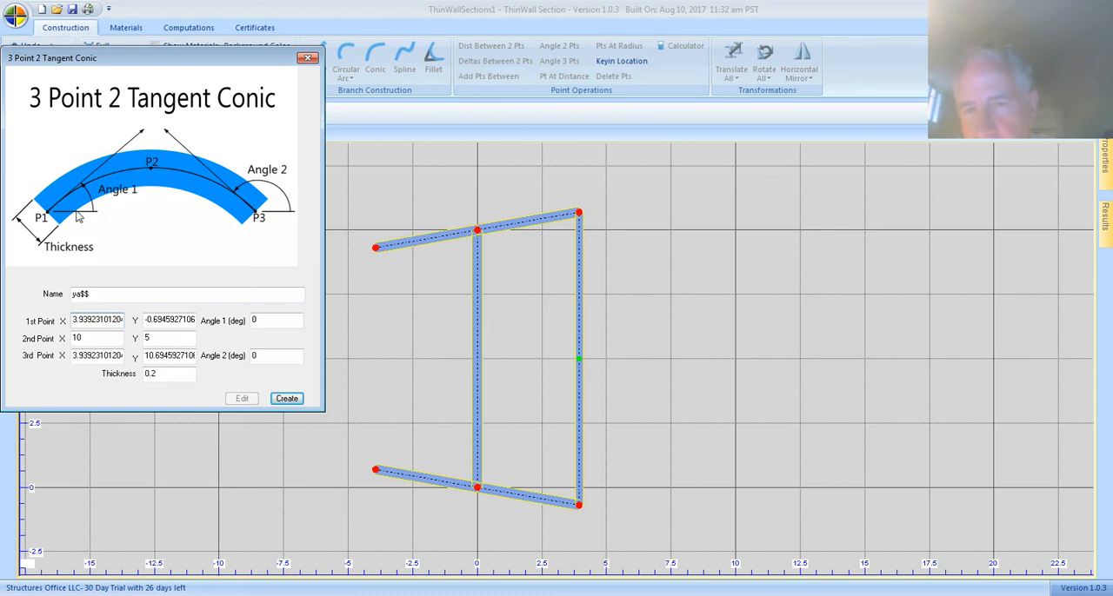
left_click(286, 199)
left_click(261, 192)
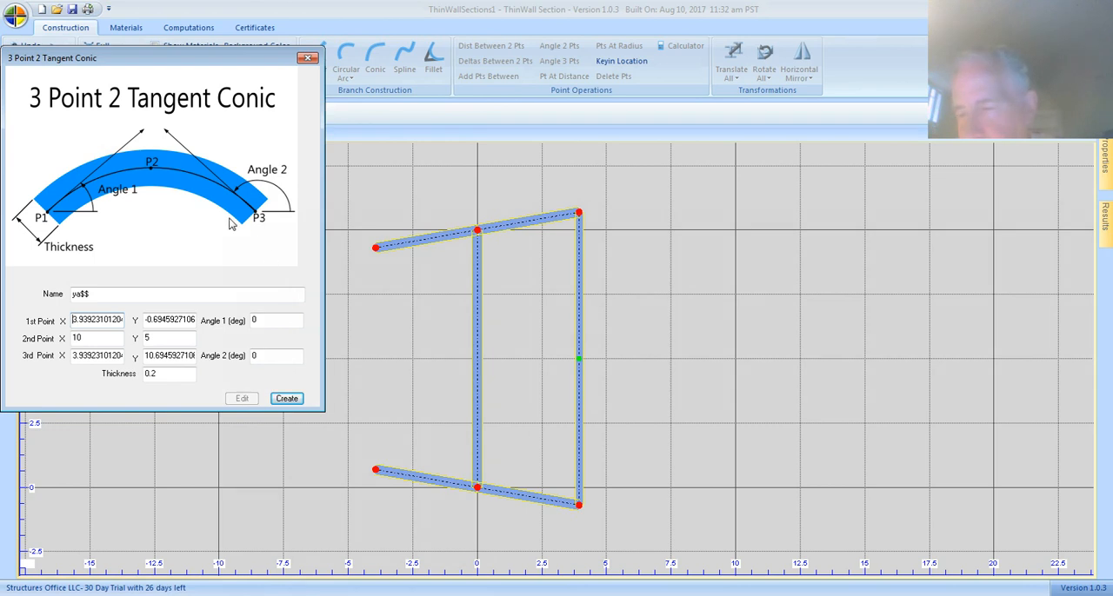
left_click(153, 166)
left_click(151, 171)
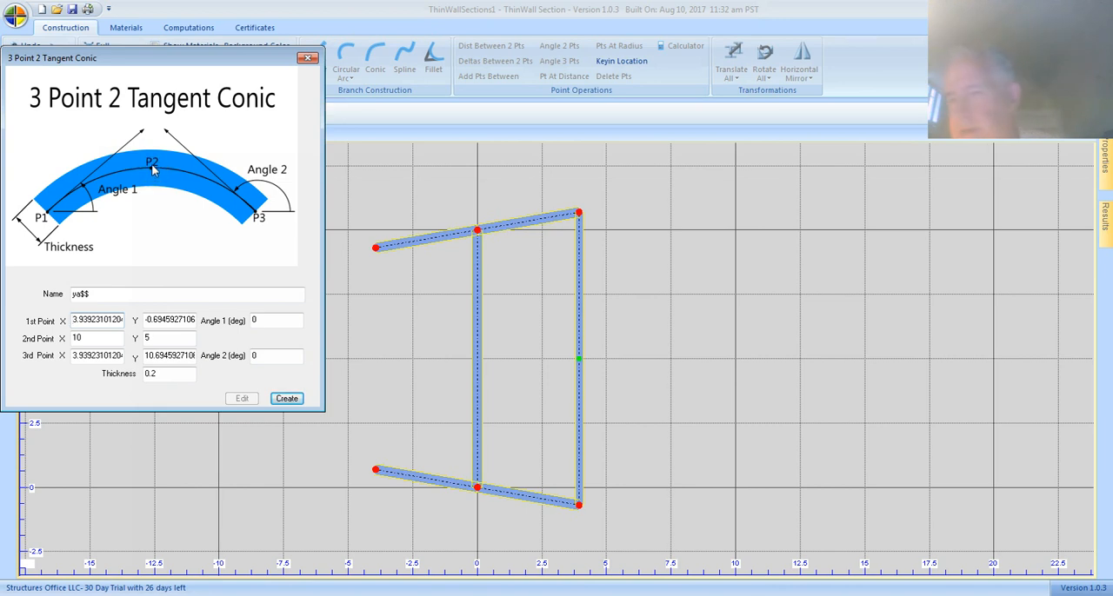
left_click(153, 159)
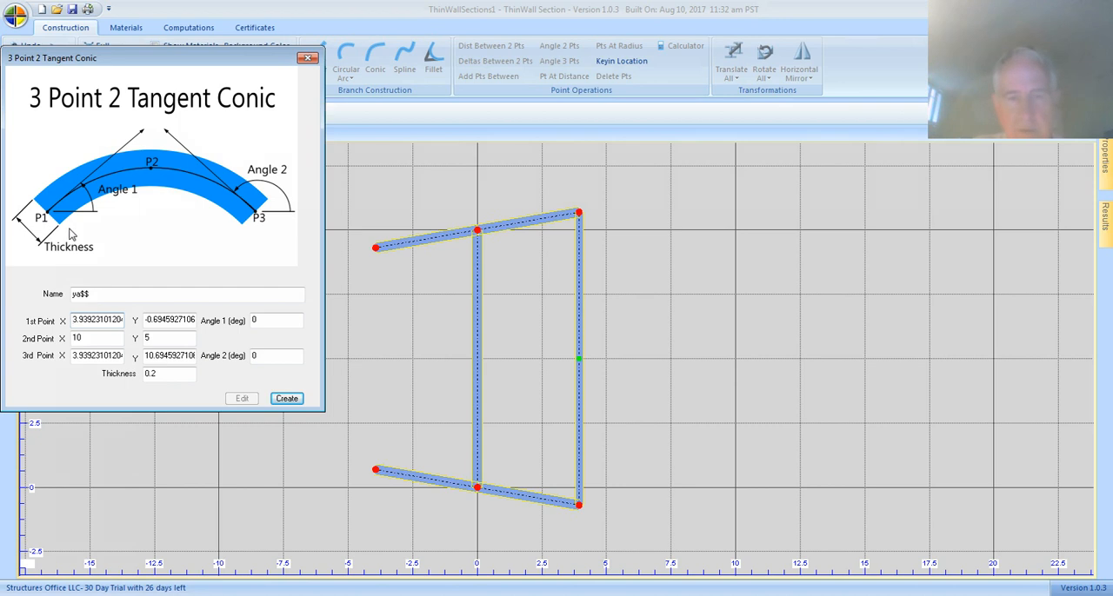
left_click(258, 219)
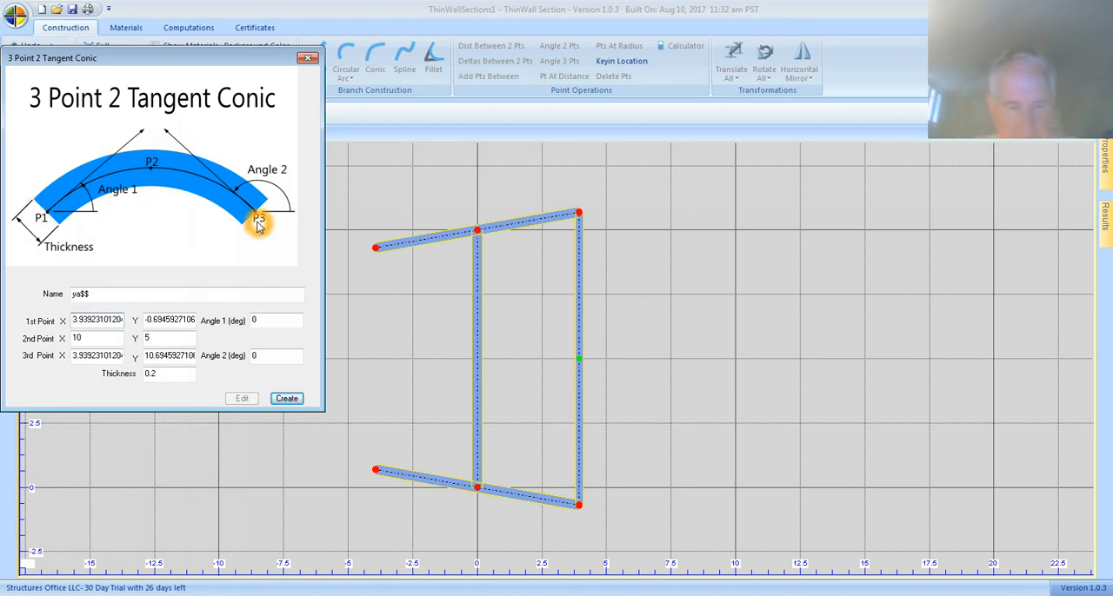
left_click(151, 123)
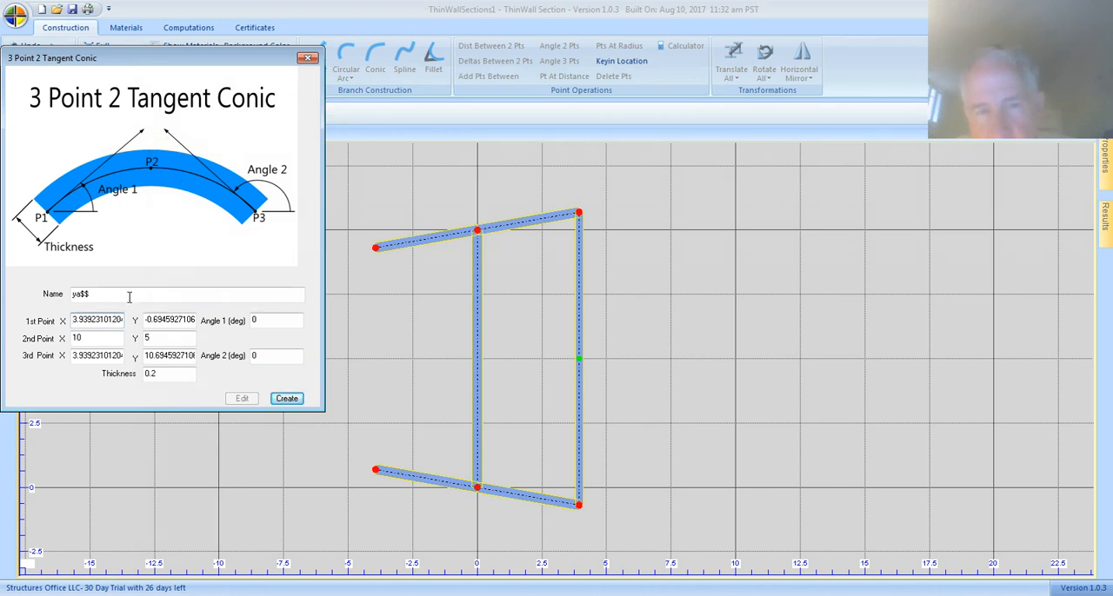
Name the conic branch leadedge and set its first point to the outer end of the lower right flange.
left_click(97, 296)
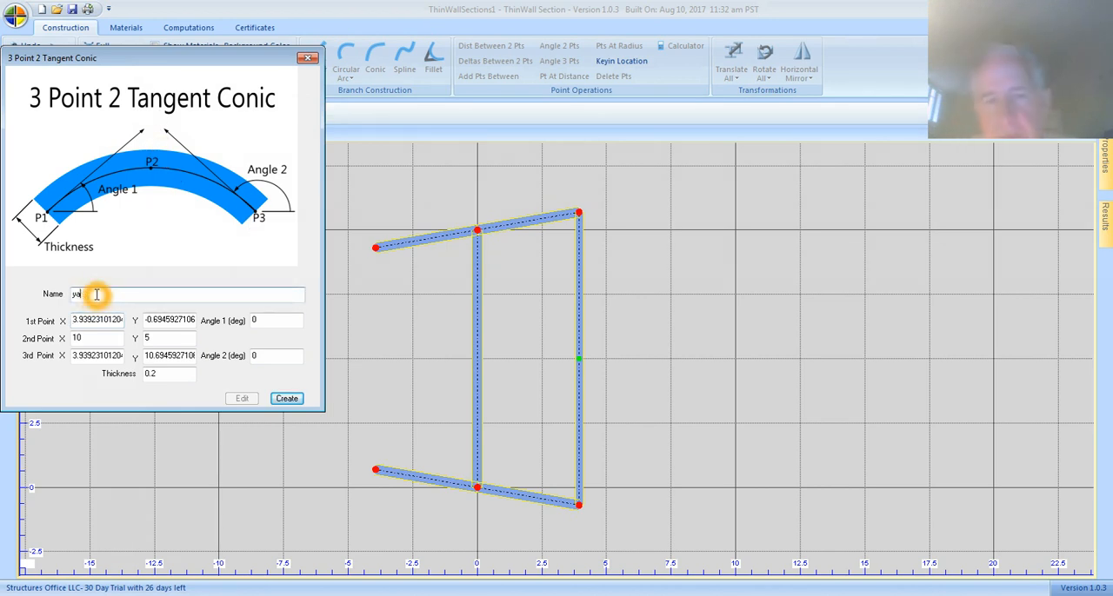
type("leadedge")
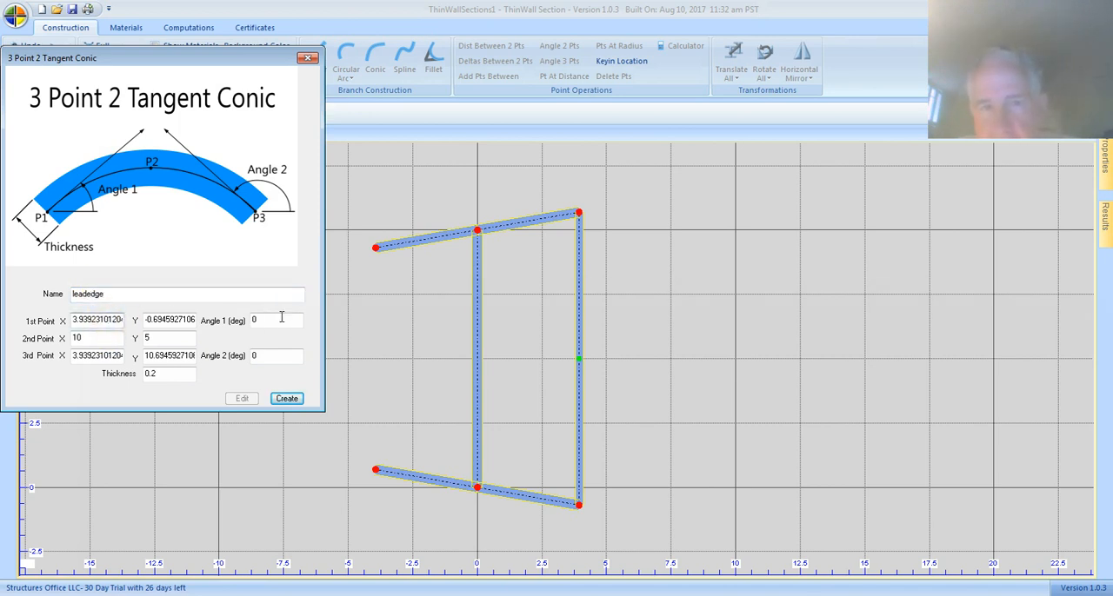
left_click(579, 502)
left_click(581, 506)
left_click(556, 456)
left_click(580, 507)
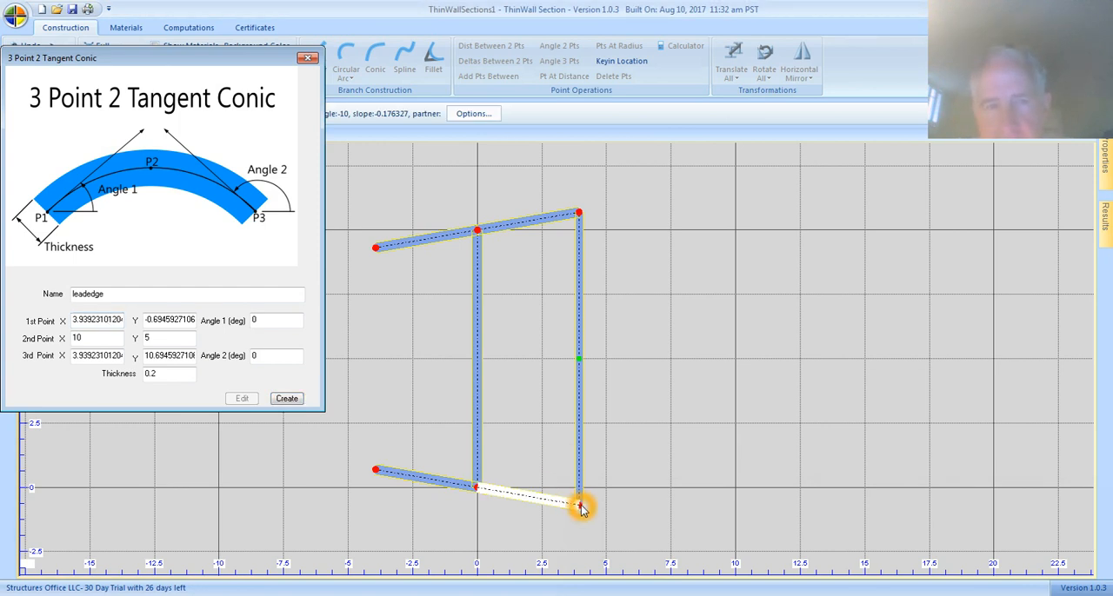
left_click(580, 507)
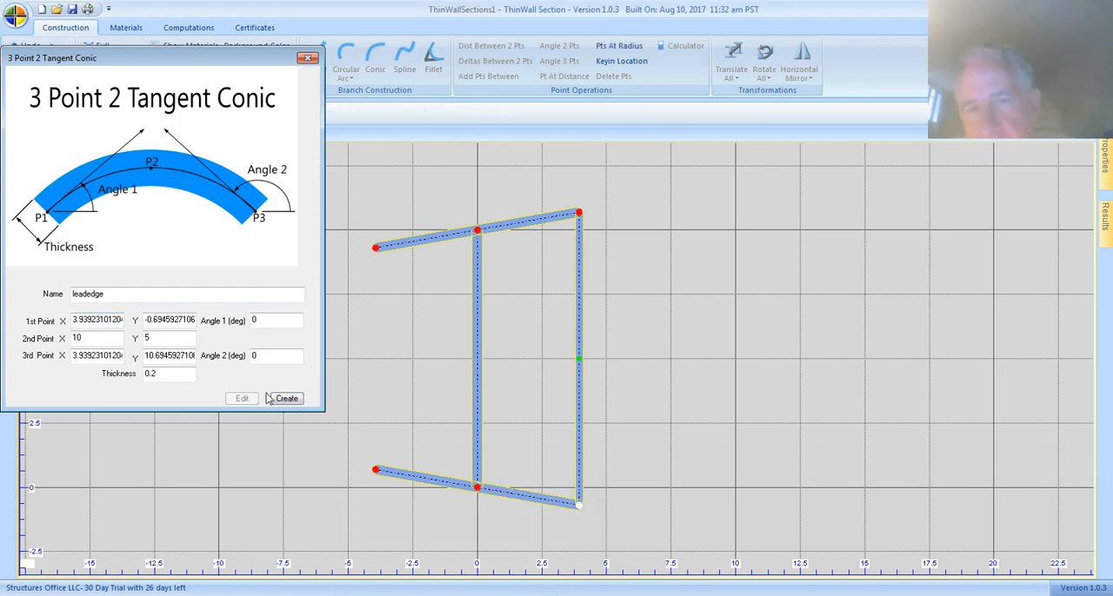
Try to set the conic's second point to the midpoint of the closing branch.
double_click(98, 337)
key("BackSpace")
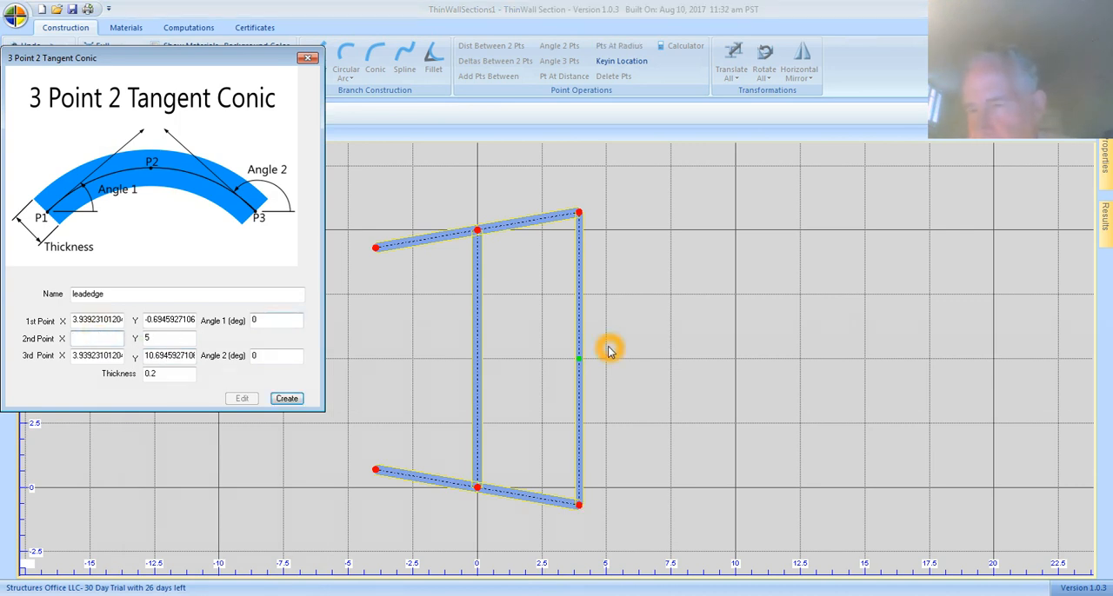
left_click(579, 356)
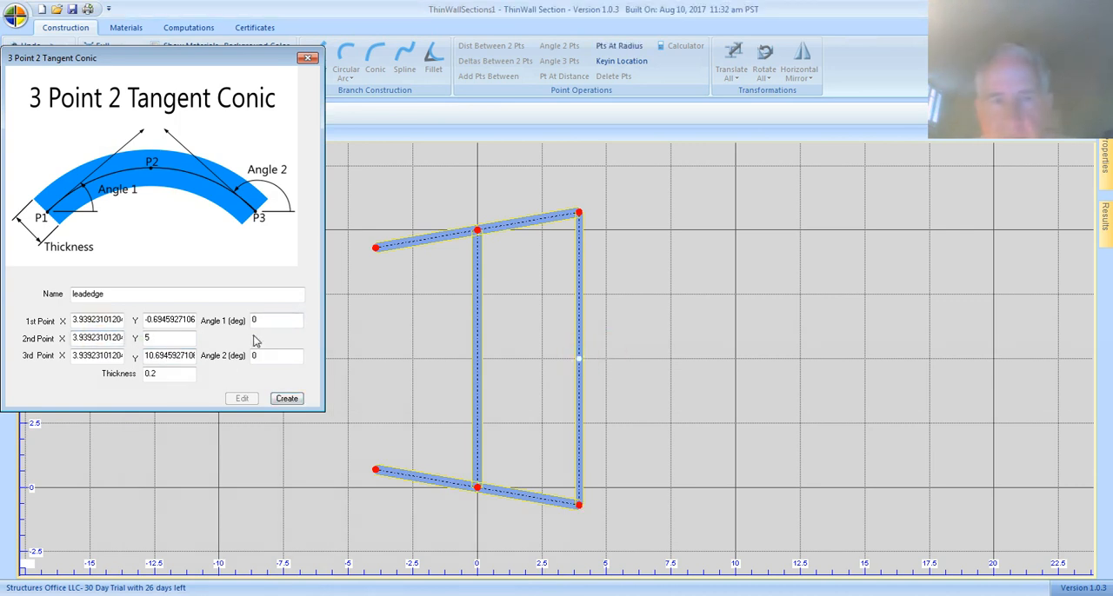
Set the X coordinate of the conic's second point to 10.
left_click(105, 342)
left_click(73, 333)
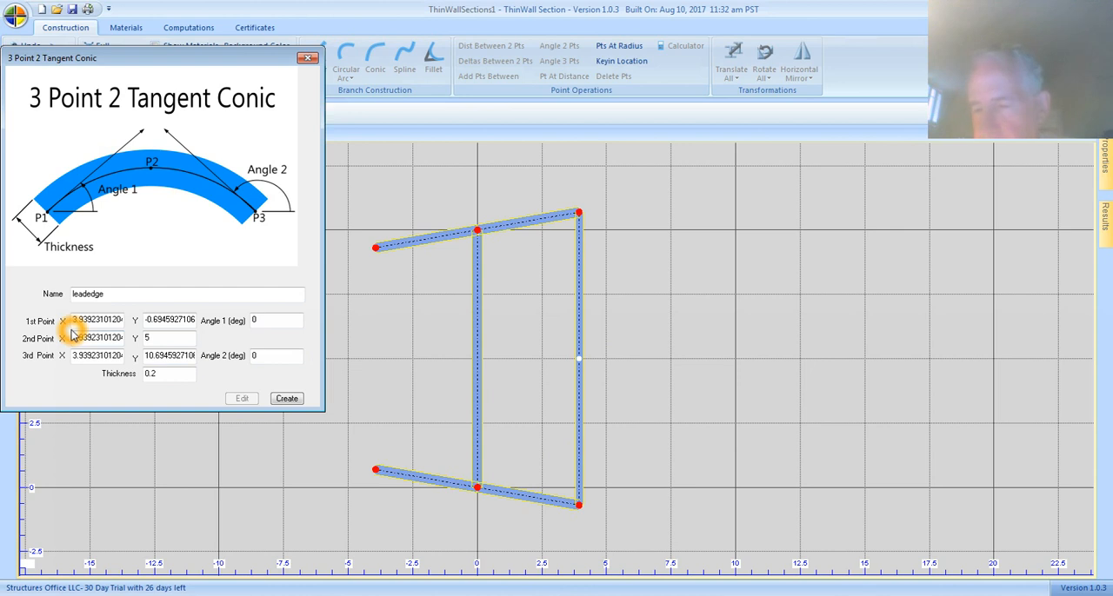
left_click_drag(73, 334, 202, 348)
key("BackSpace")
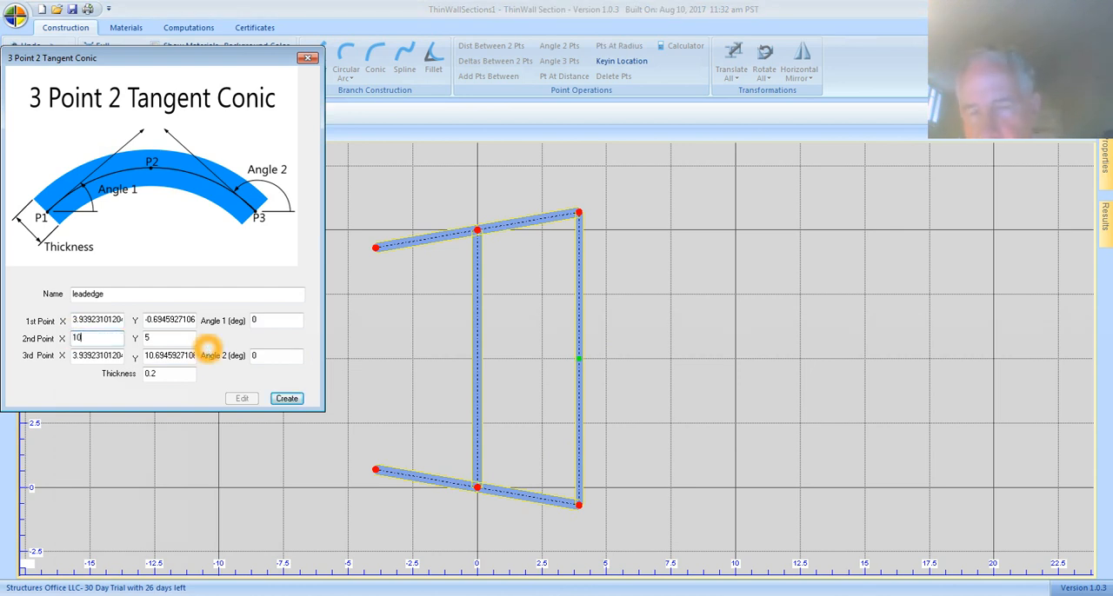
left_click(111, 340)
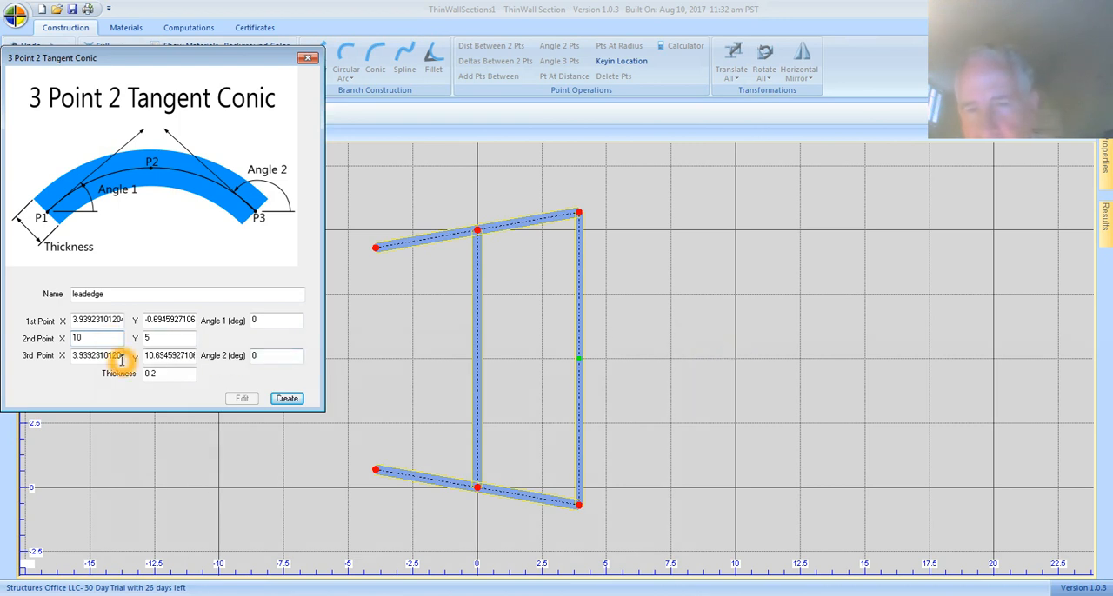
Set the conic's third point to the upper end of the closing branch and create the conic branch.
double_click(102, 354)
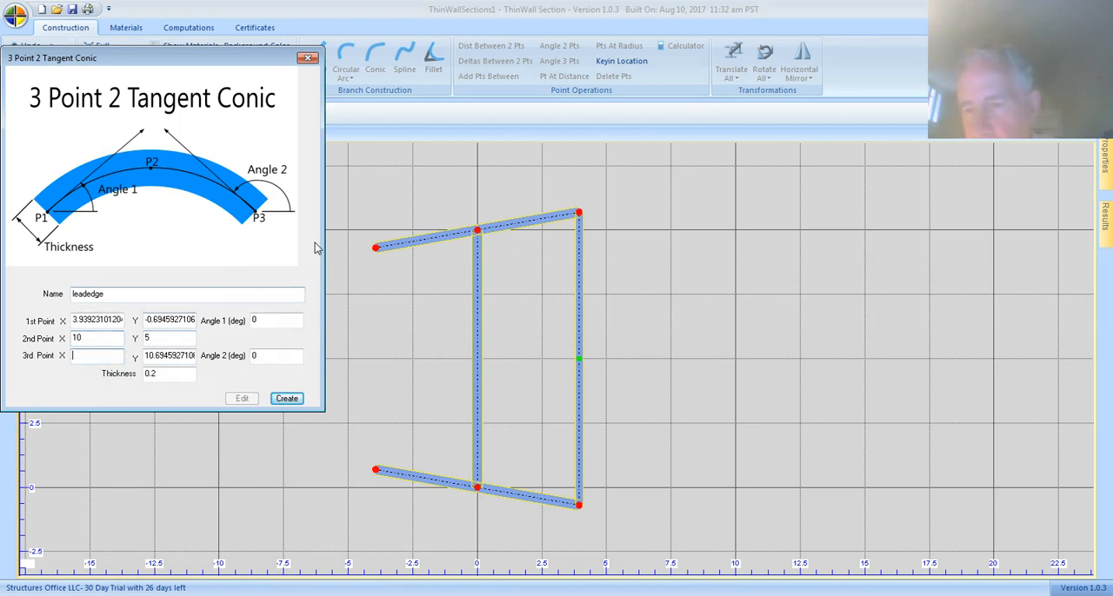
left_click(579, 216)
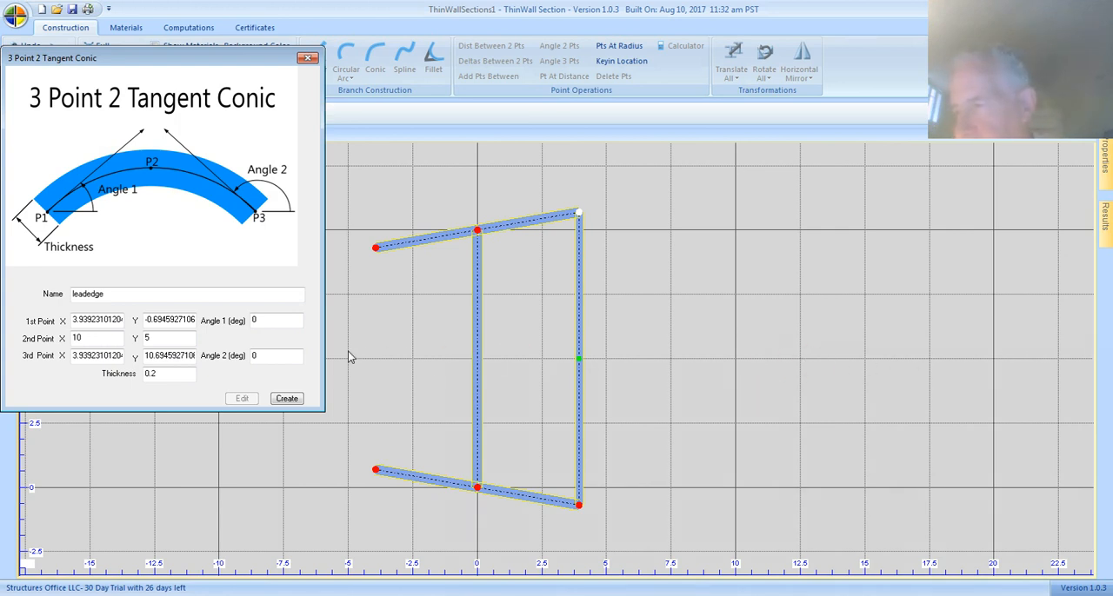
left_click(287, 399)
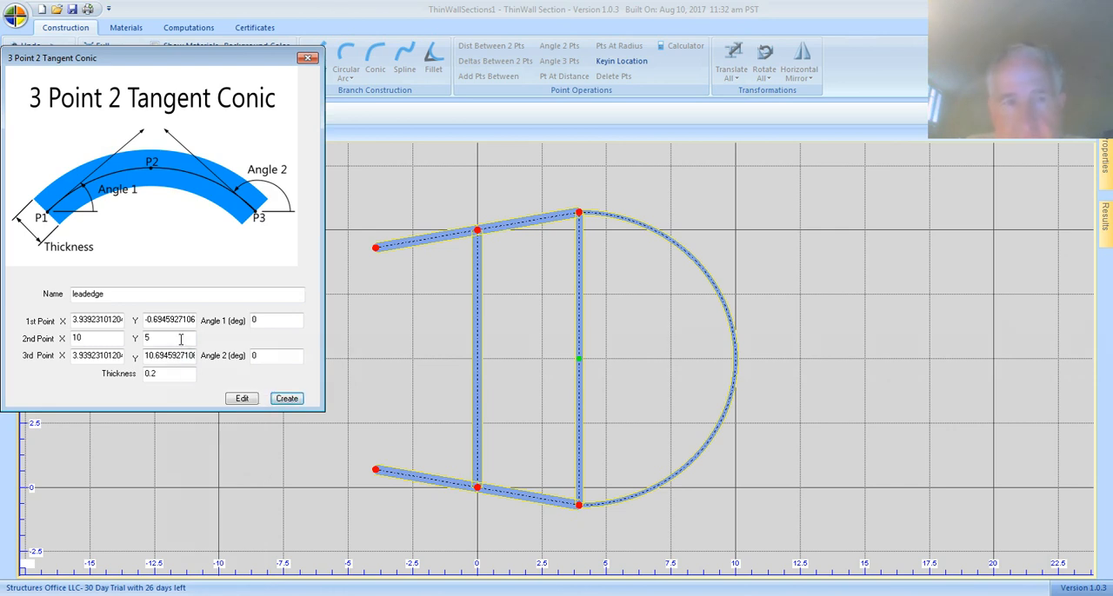
Edit the leadedge conic so that its second point's X coordinate is 20, and apply the change.
left_click(95, 337)
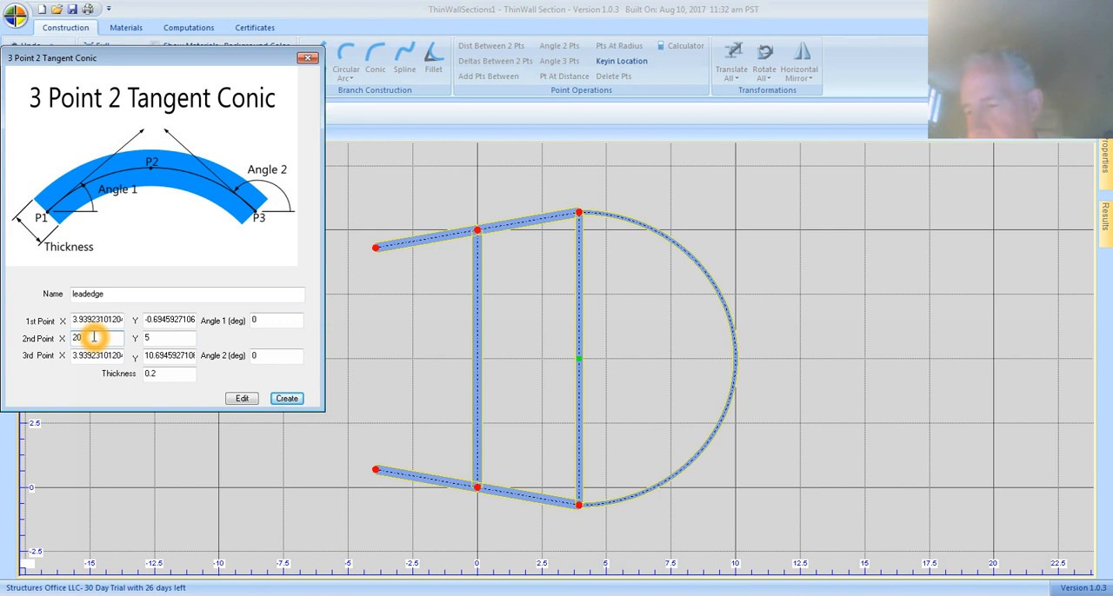
type("20")
left_click(244, 399)
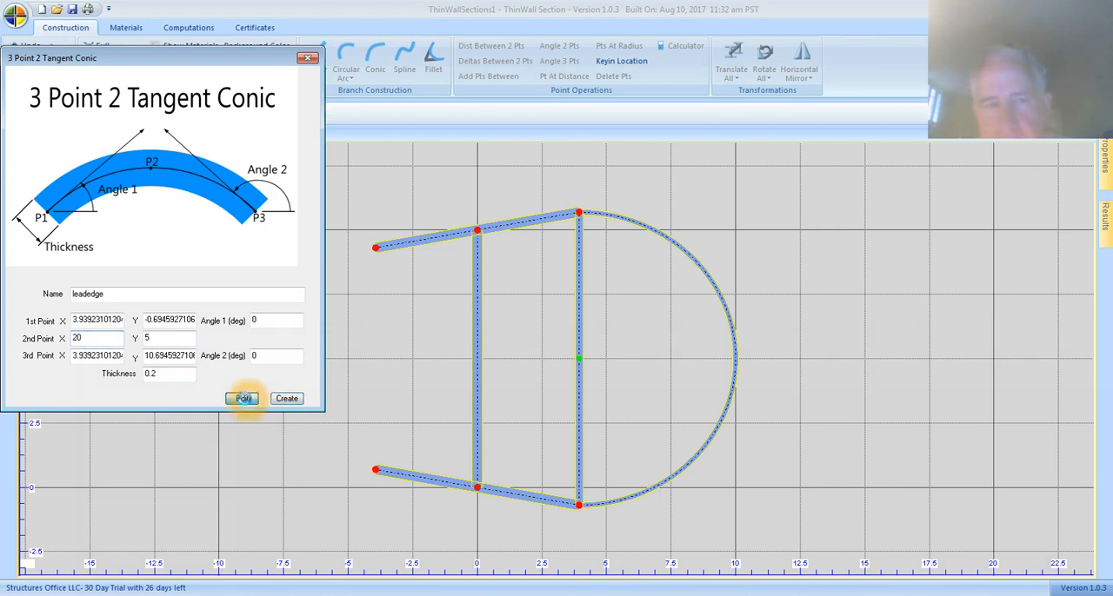
left_click(245, 400)
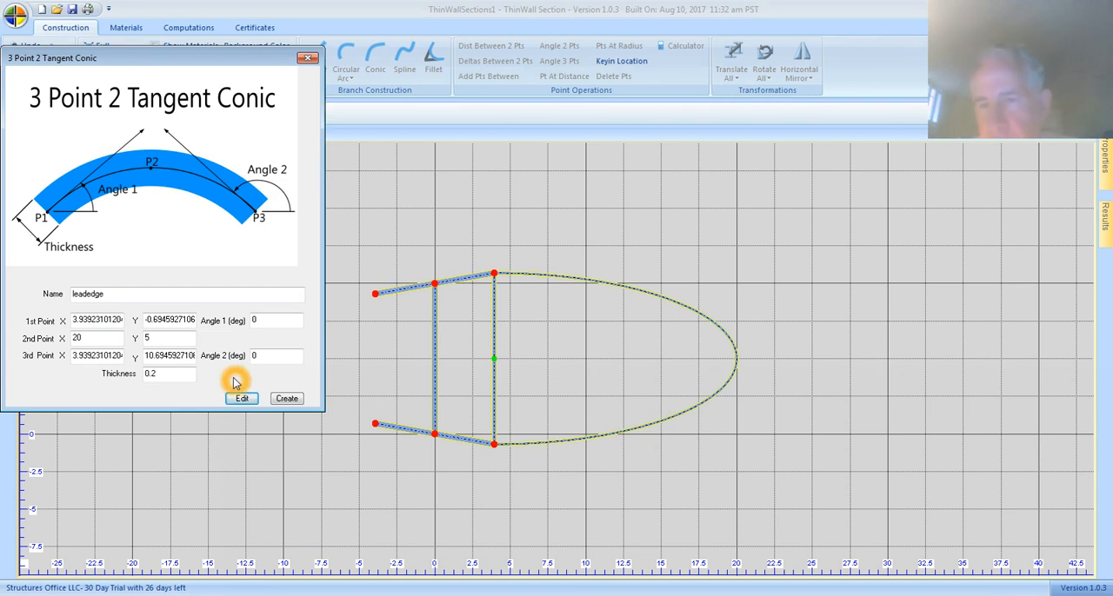
left_click(184, 227)
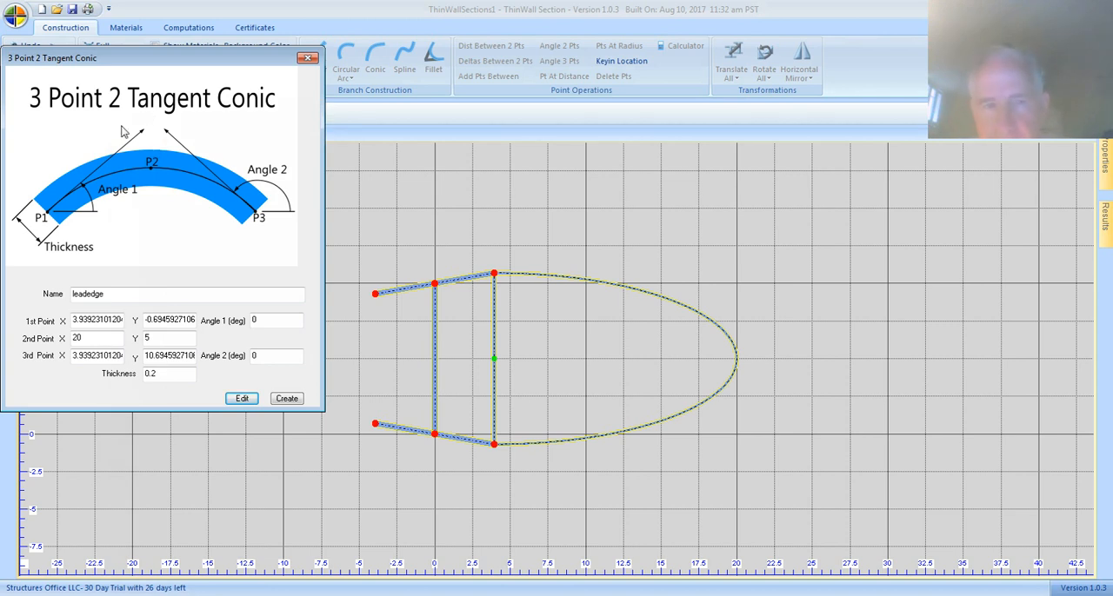
left_click(178, 183)
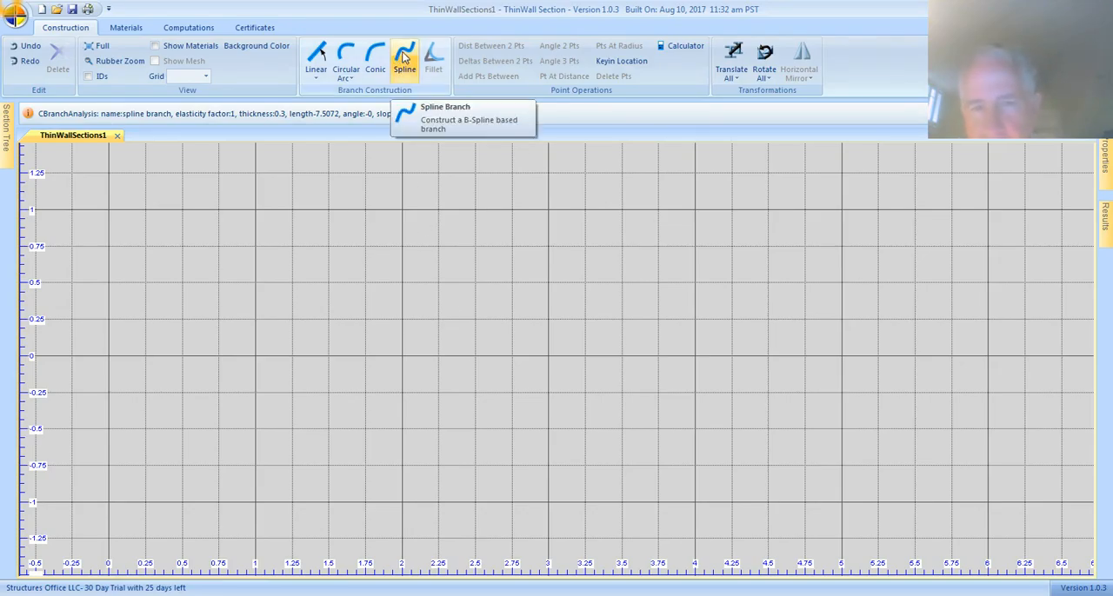
Start a Spline branch, review the name, points, tangents and thickness entries in splineInputs.txt in Notepad, and close the file.
left_click(404, 57)
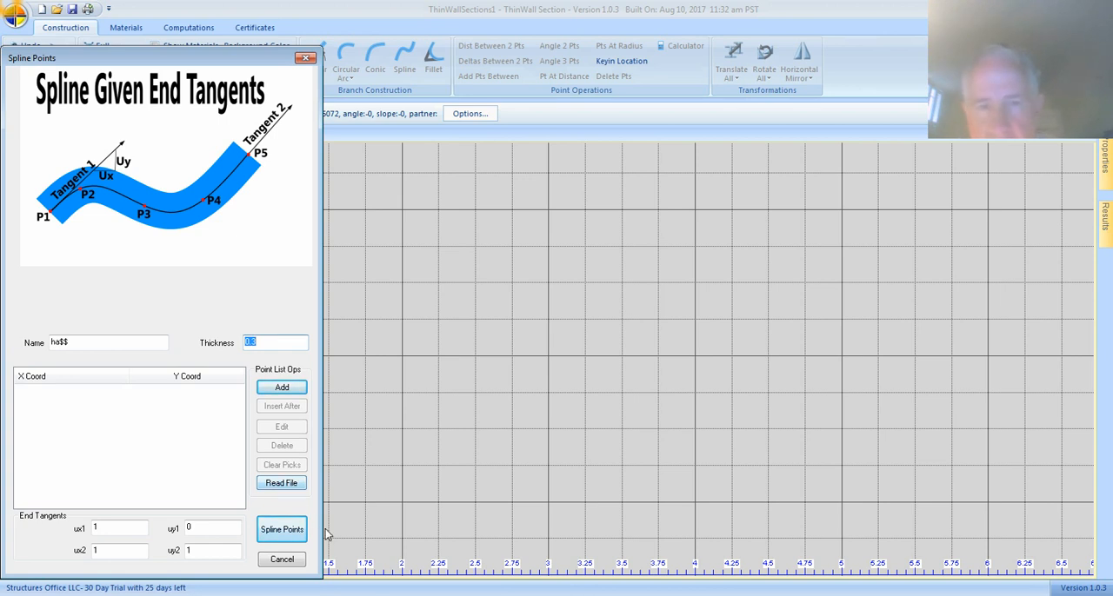
left_click(365, 595)
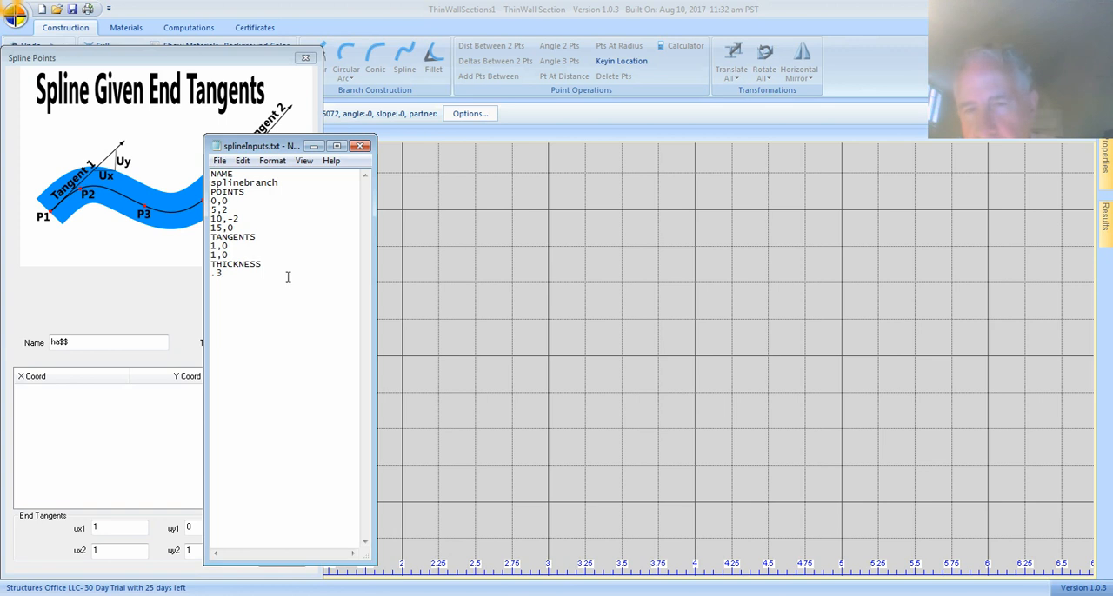
left_click_drag(272, 148, 338, 160)
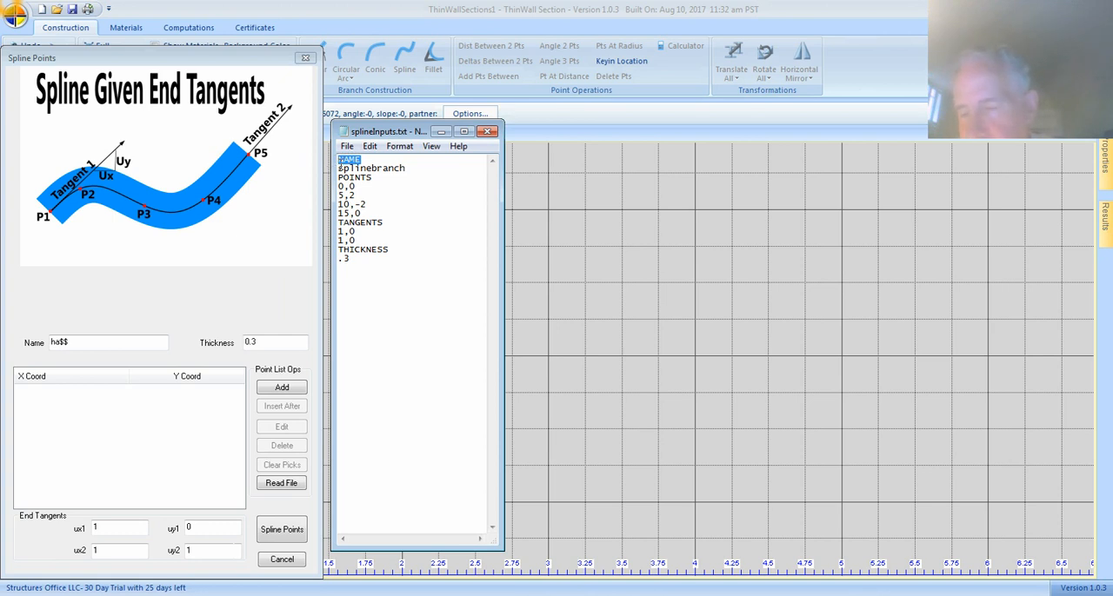
left_click_drag(406, 168, 318, 165)
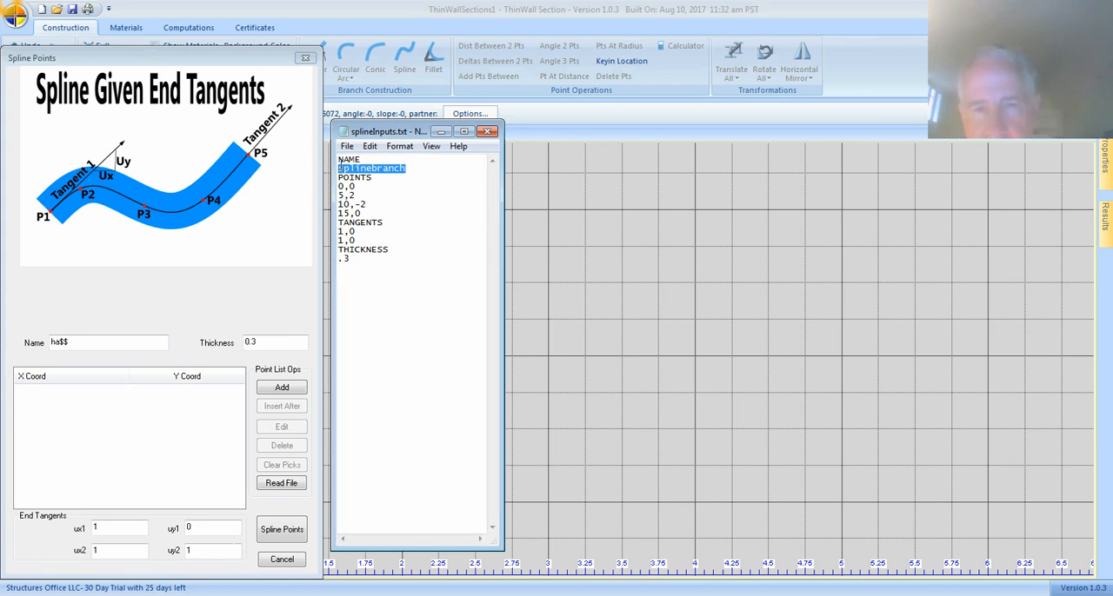
left_click_drag(372, 176, 341, 186)
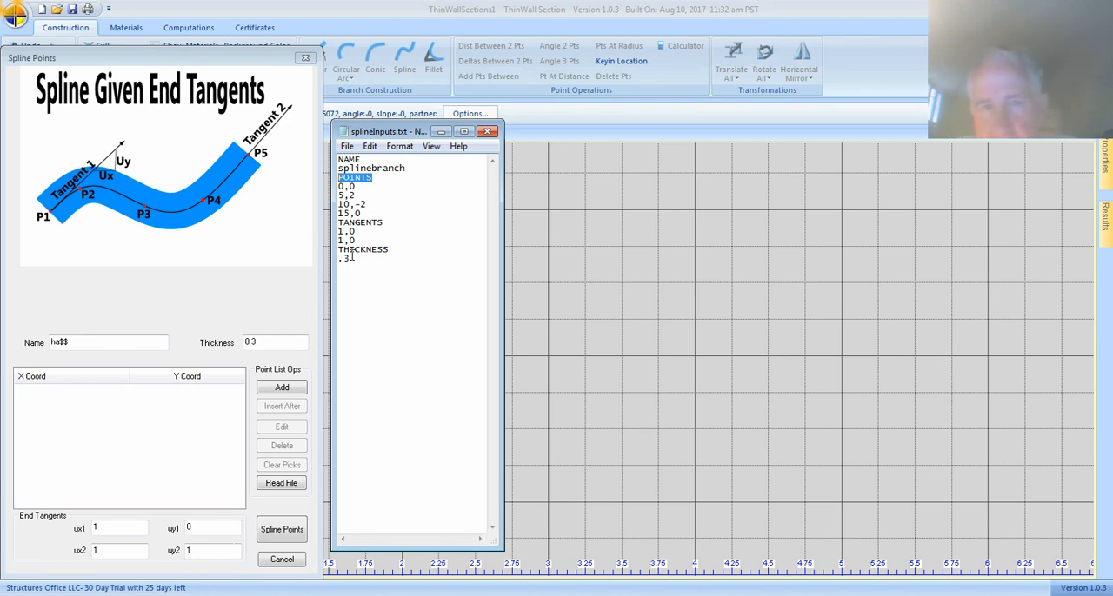
left_click_drag(384, 223, 354, 197)
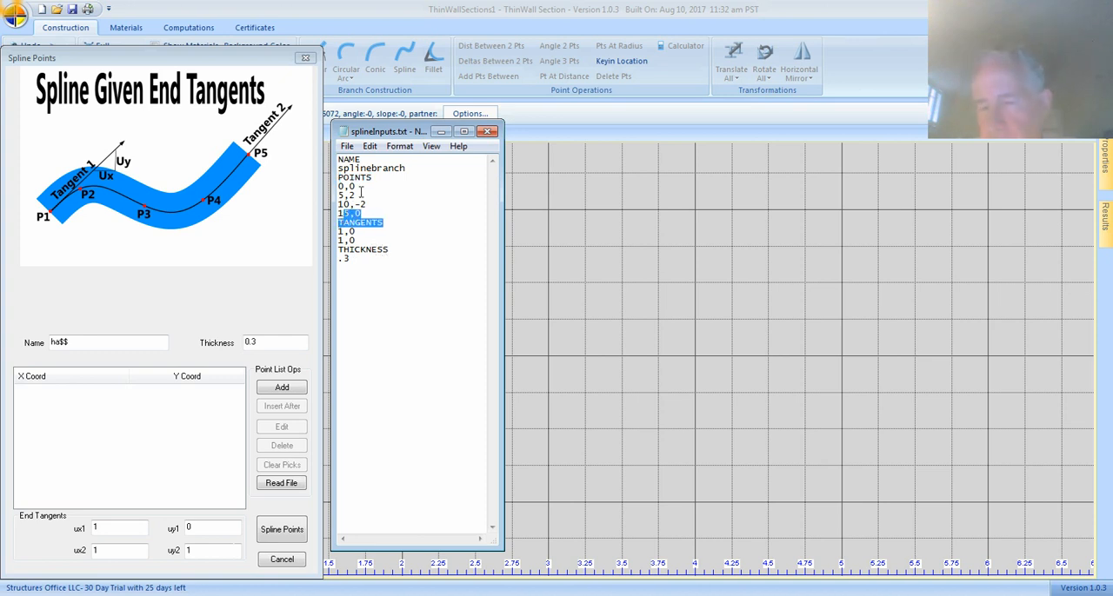
left_click(487, 131)
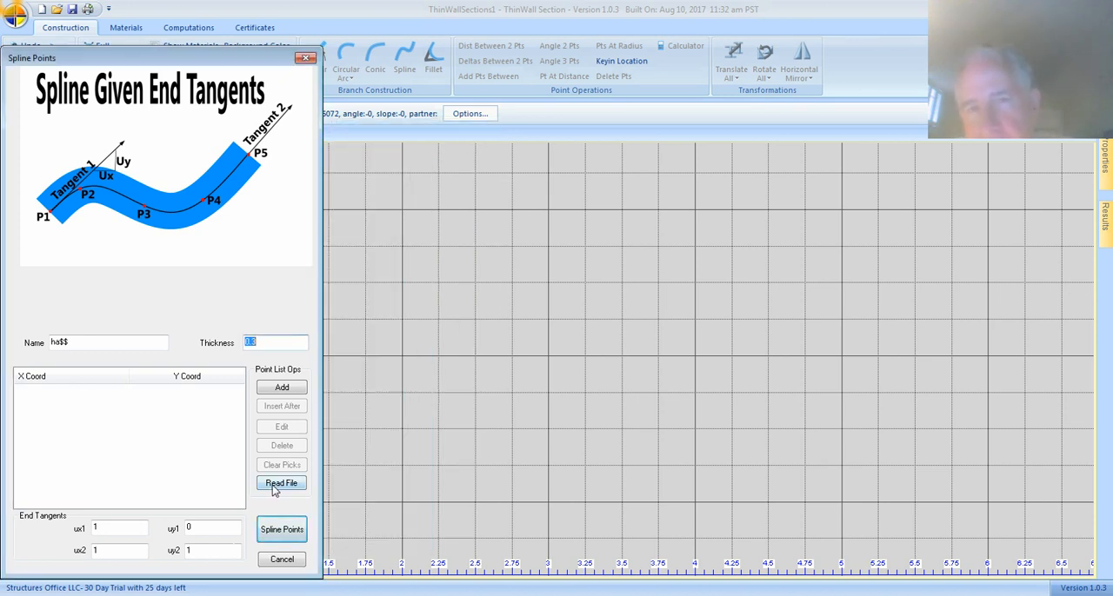
Read splineInputs.txt from the Training folder into the spline definition and create the spline branch through its points.
left_click(281, 483)
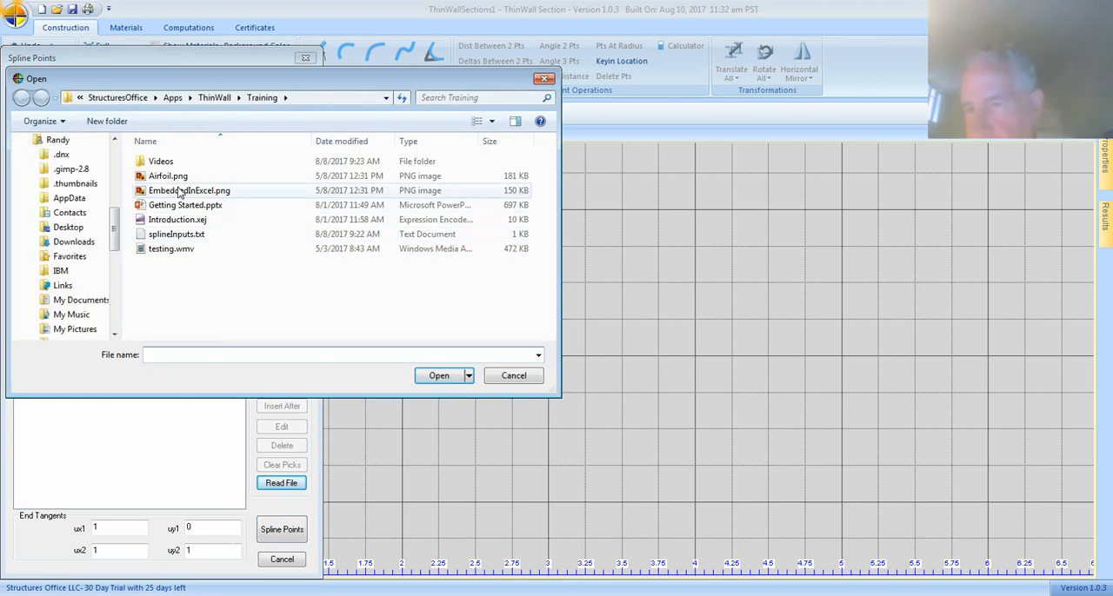
left_click(184, 236)
left_click(452, 376)
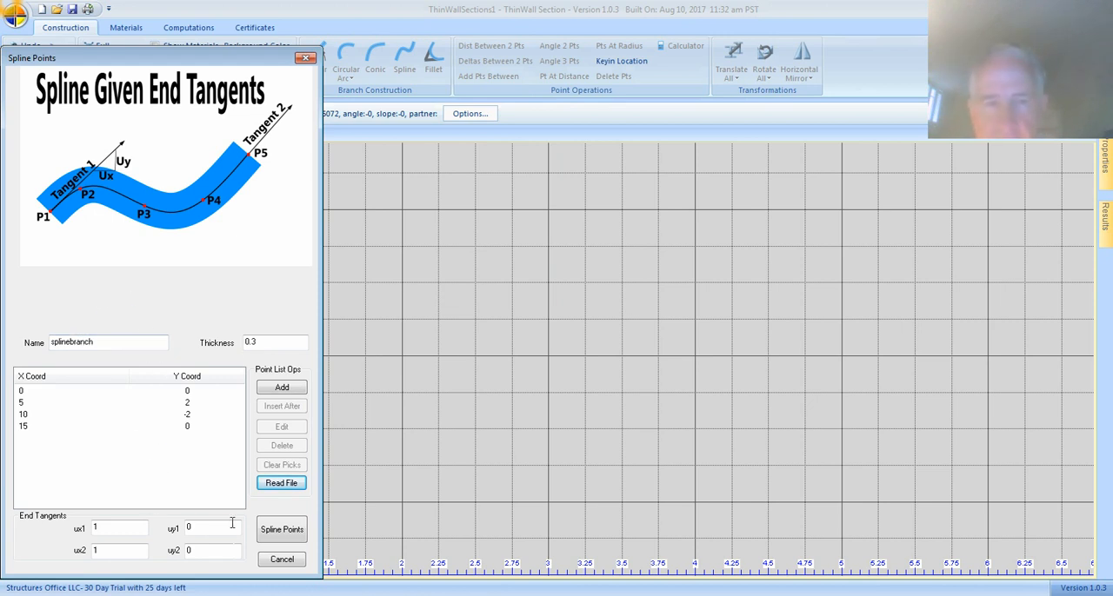
left_click(281, 532)
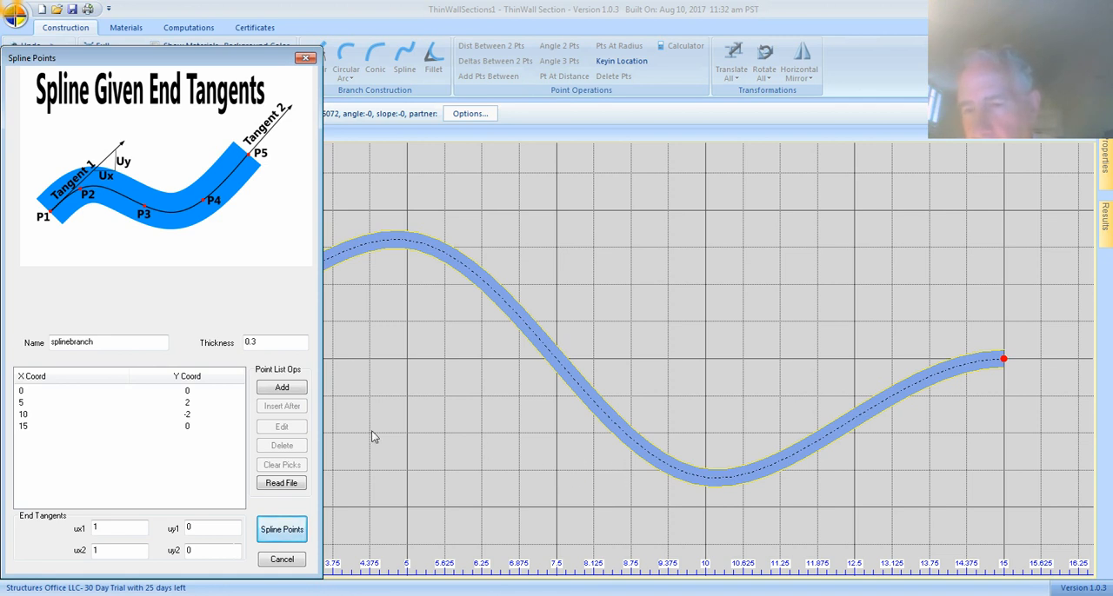
Edit the spline's second point in the point list so that its Y coordinate is 1.
left_click(22, 404)
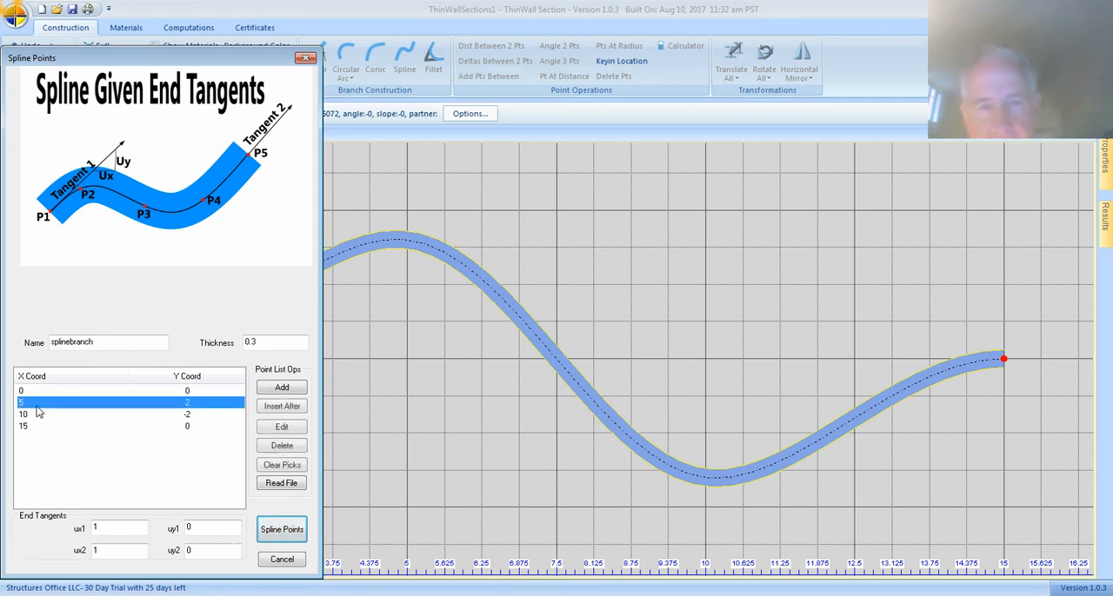
left_click(282, 427)
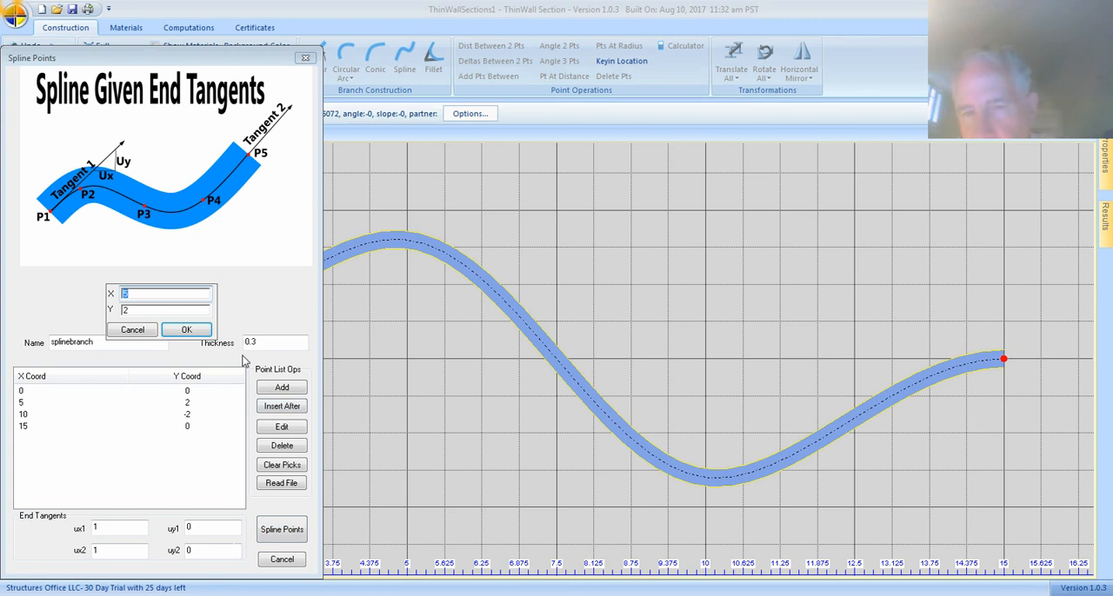
left_click(133, 310)
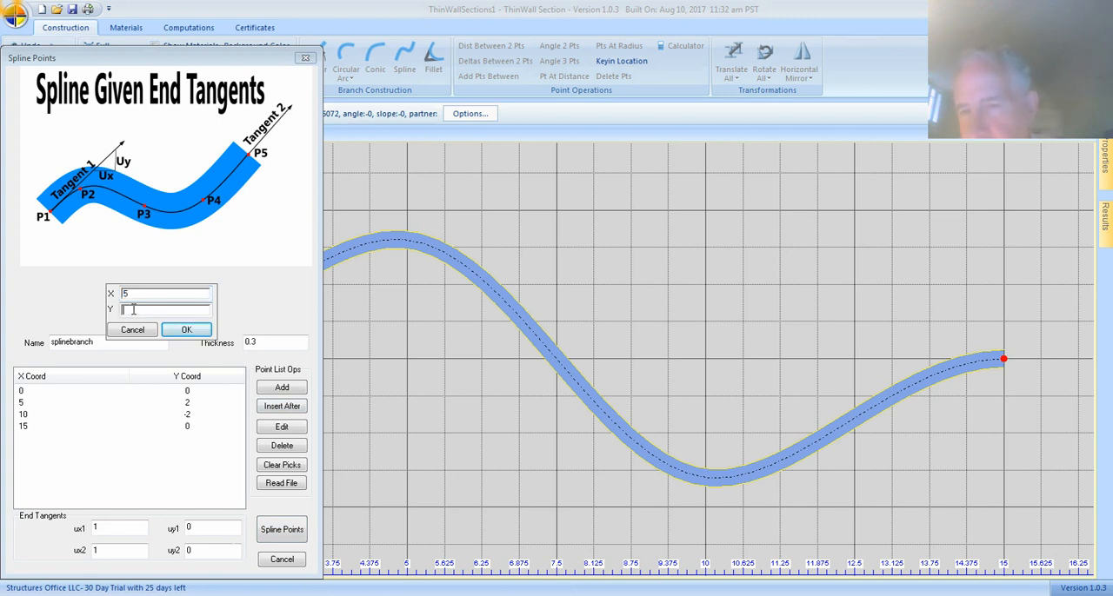
type("1")
left_click(173, 332)
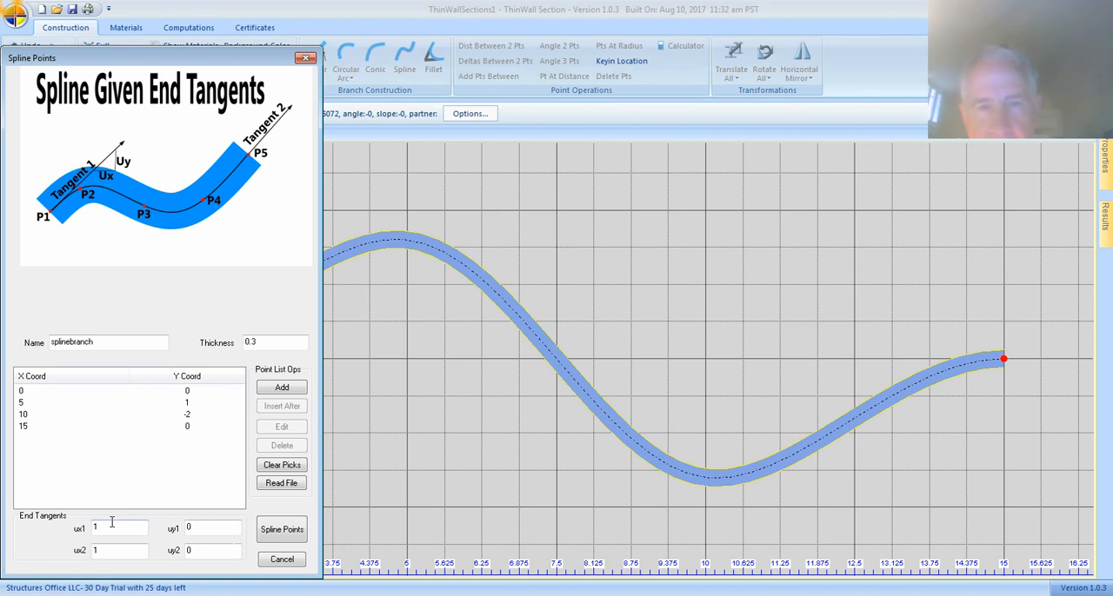
Set the spline's end tangent components uy1 and uy2 to 1, regenerating the spline after each change.
left_click(226, 527)
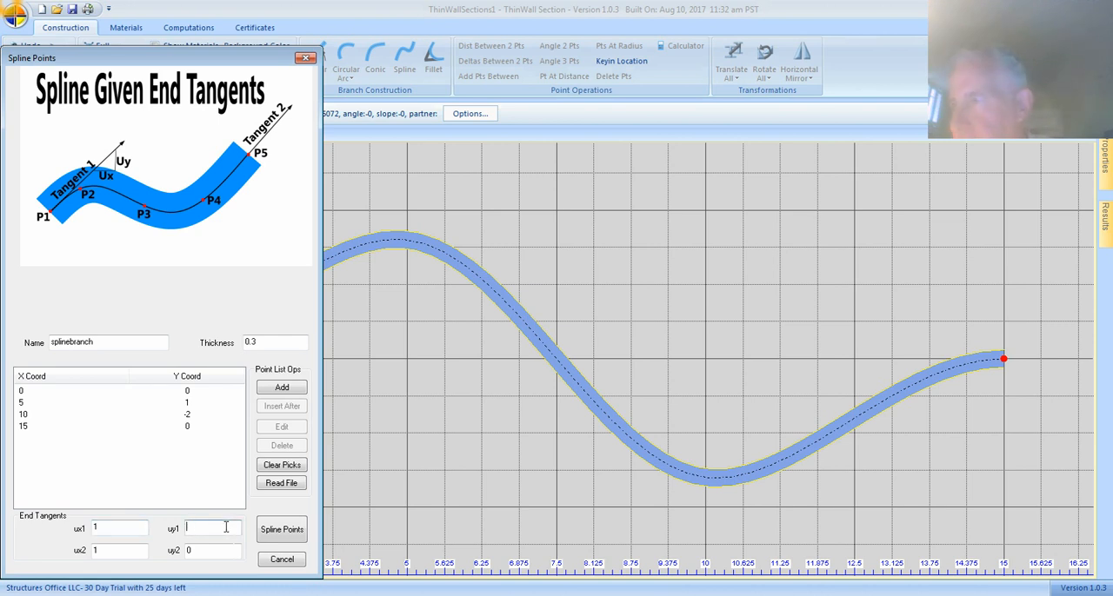
type("1")
left_click(273, 538)
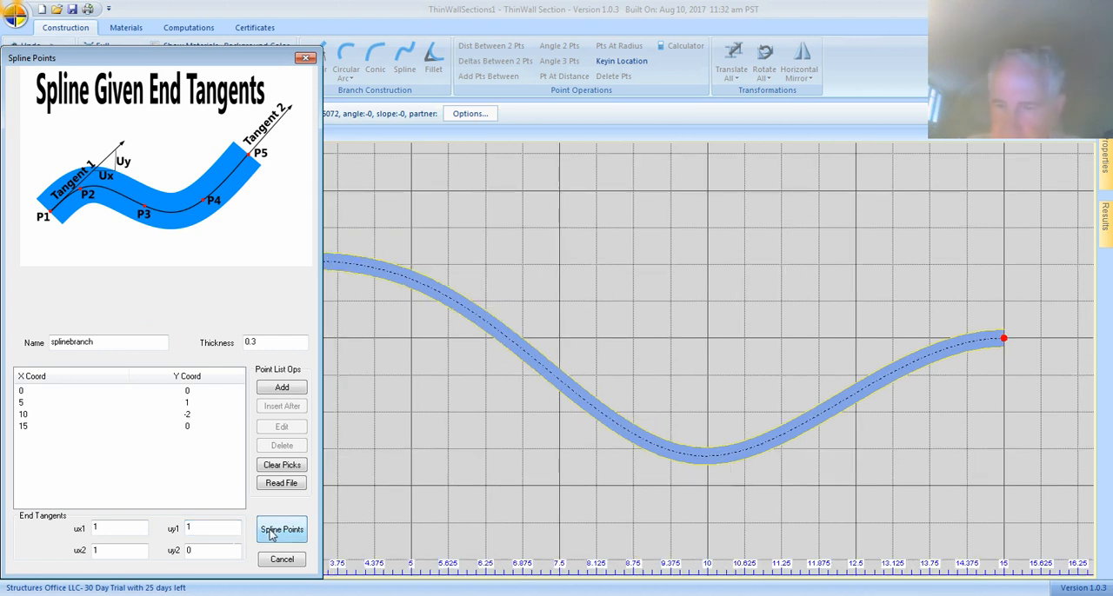
left_click_drag(165, 62, 502, 90)
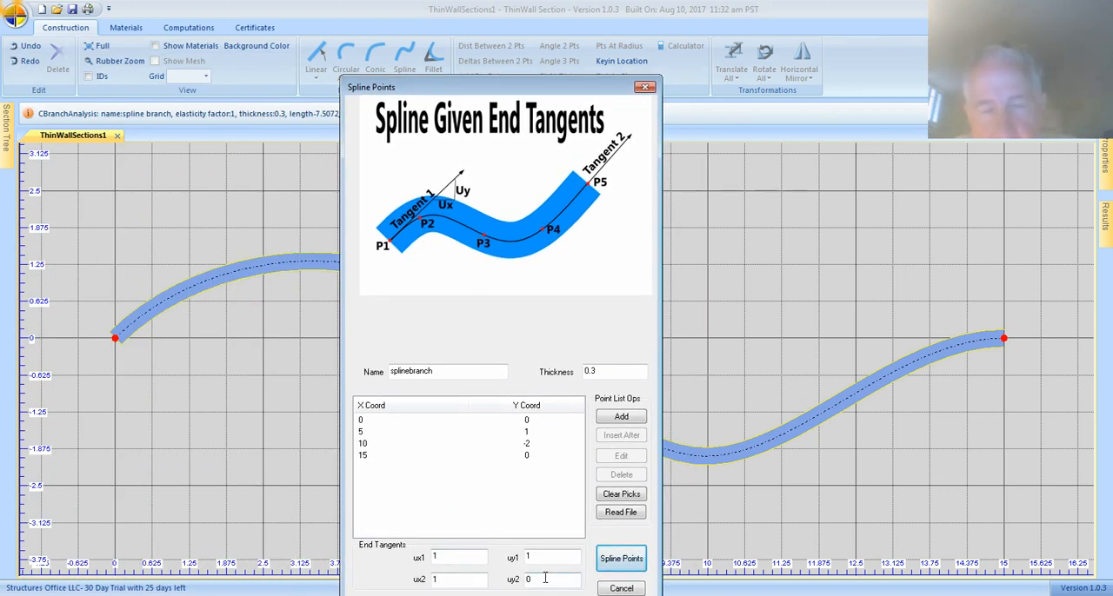
left_click(621, 559)
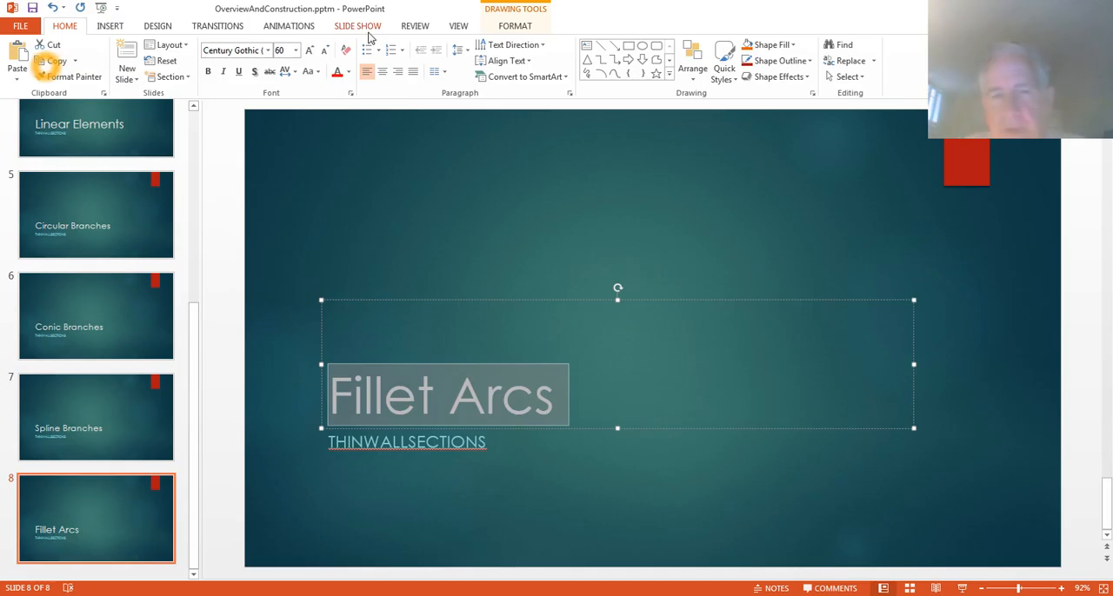
Switch to the OverviewAndConstruction.pptm presentation in PowerPoint and start the slide show from the Fillet Arcs slide.
left_click(356, 26)
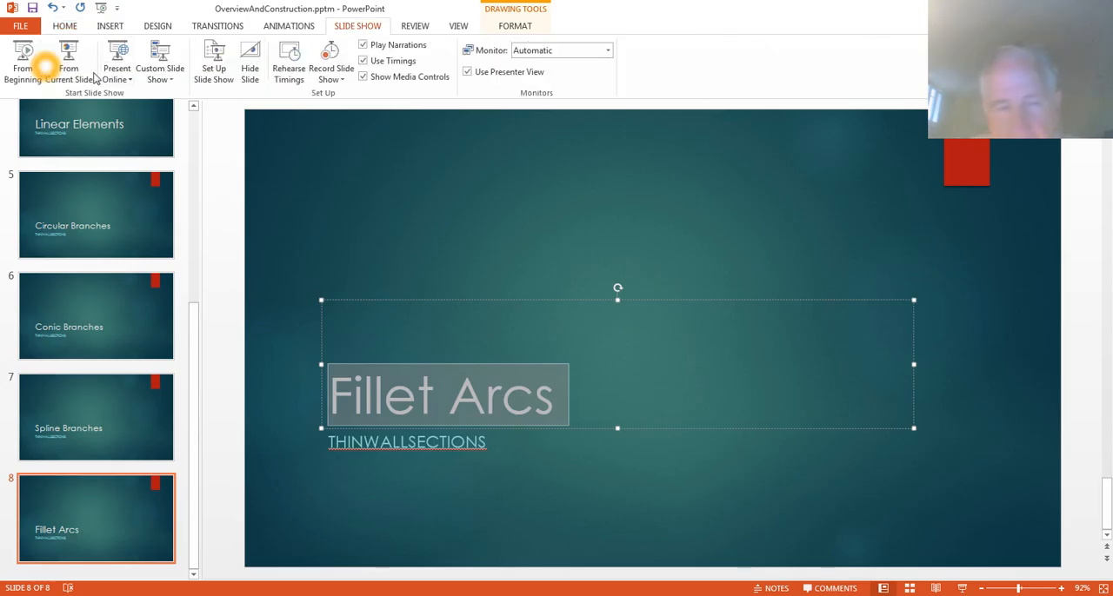
left_click(68, 56)
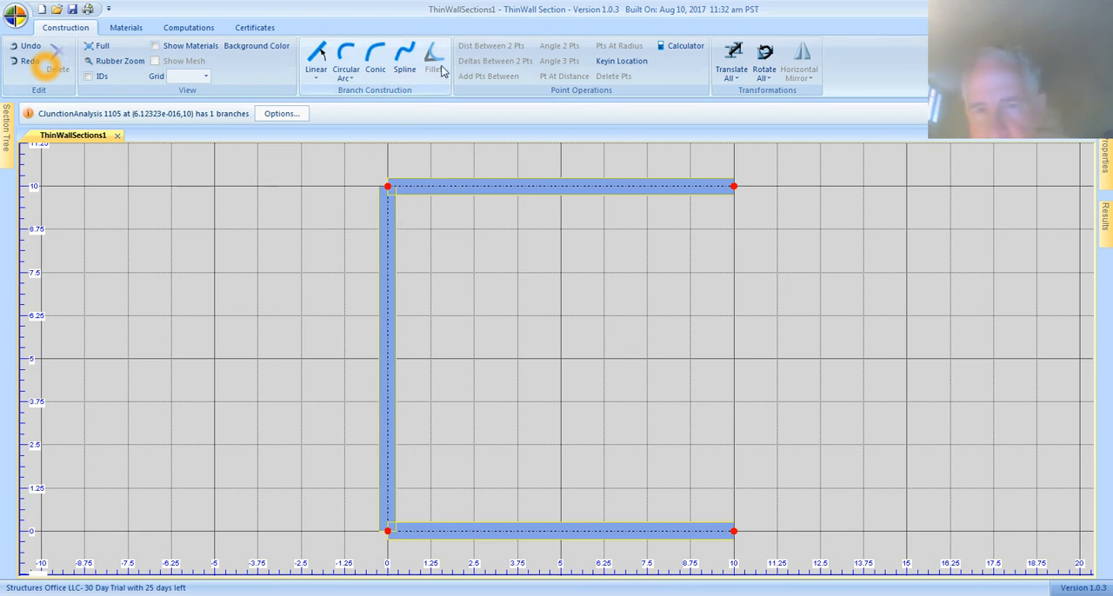
In ThinWall Section, fillet the corner between the upper horizontal branch and the vertical branch with a radius of 3.
left_click(476, 188)
left_click(388, 248, "ctrl")
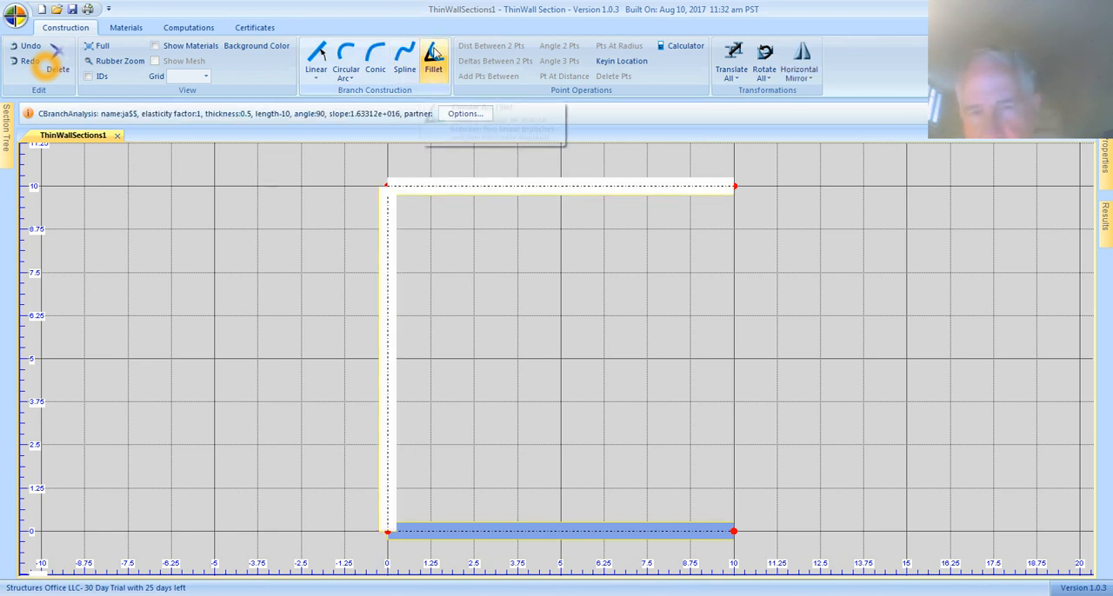
left_click(434, 56)
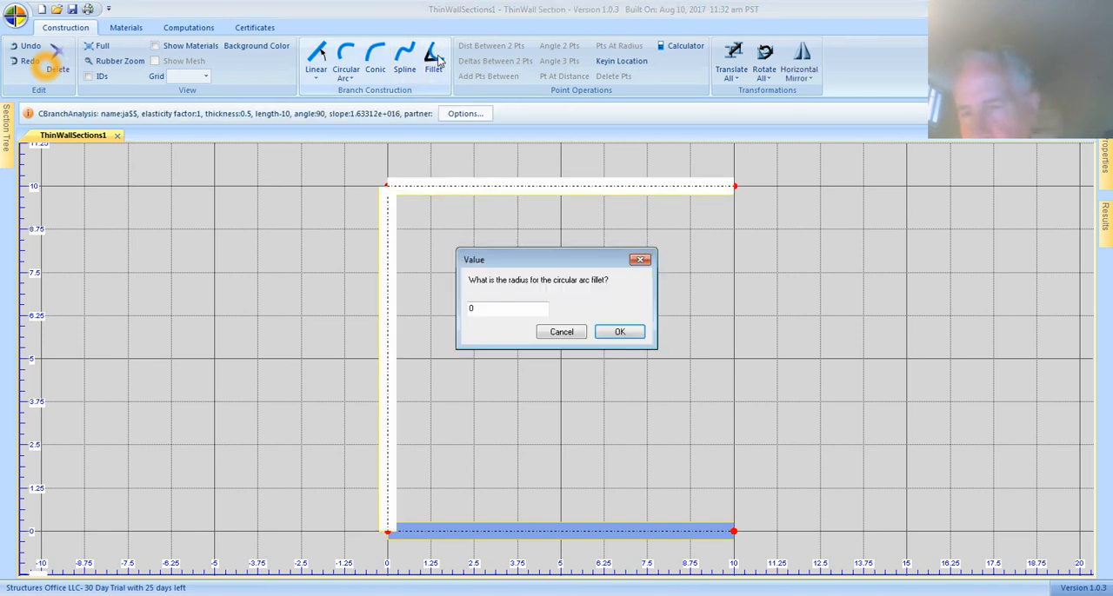
left_click(499, 306)
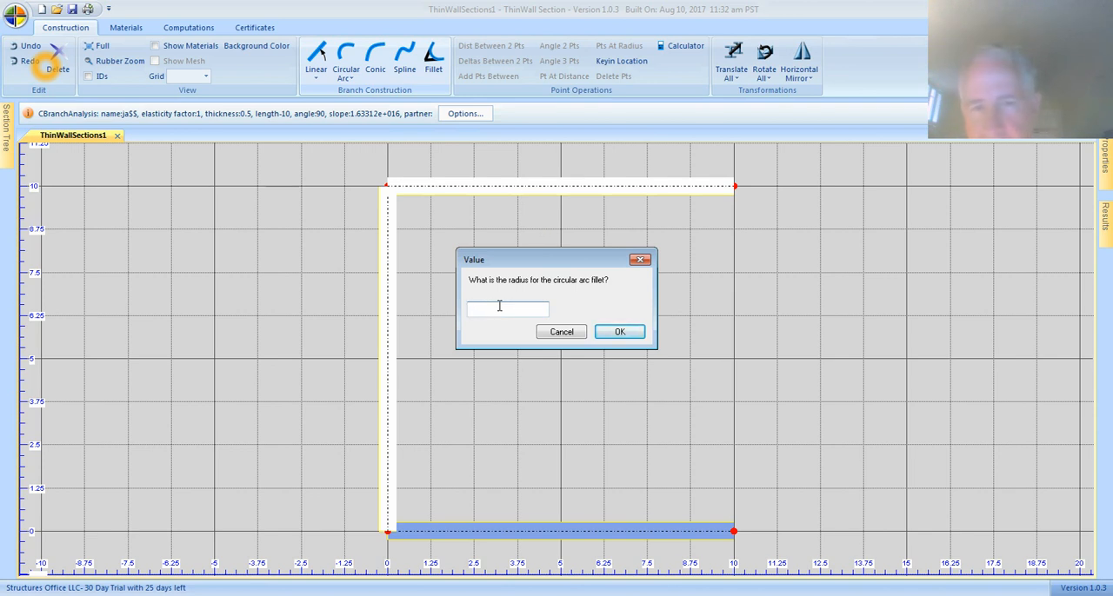
left_click(622, 336)
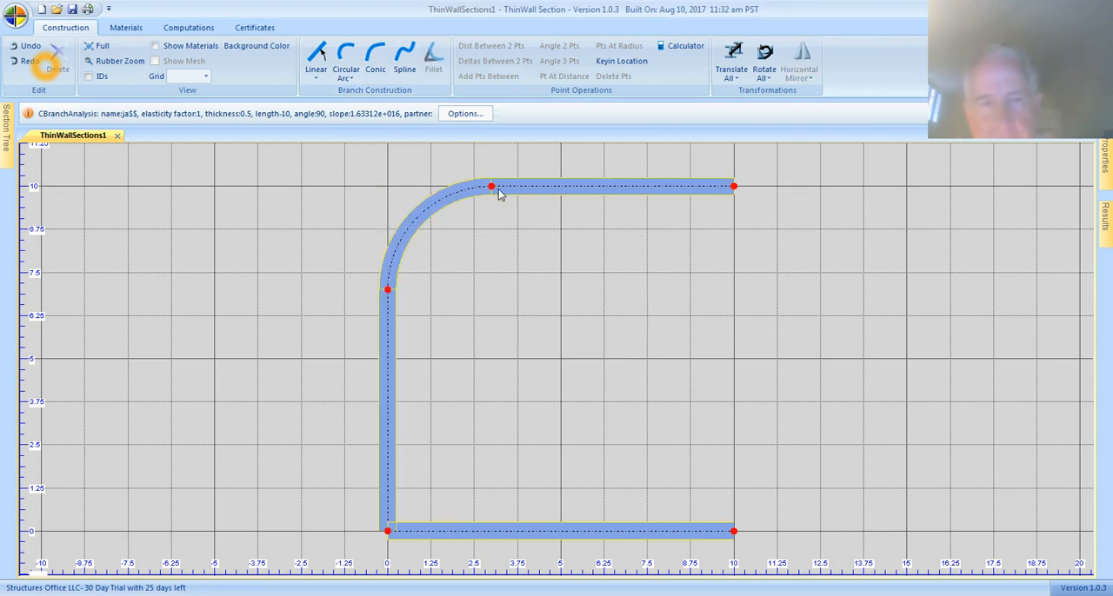
Fillet the corner between the vertical branch and the lower horizontal branch with a radius of 4.
left_click(389, 466)
left_click(452, 533, "ctrl")
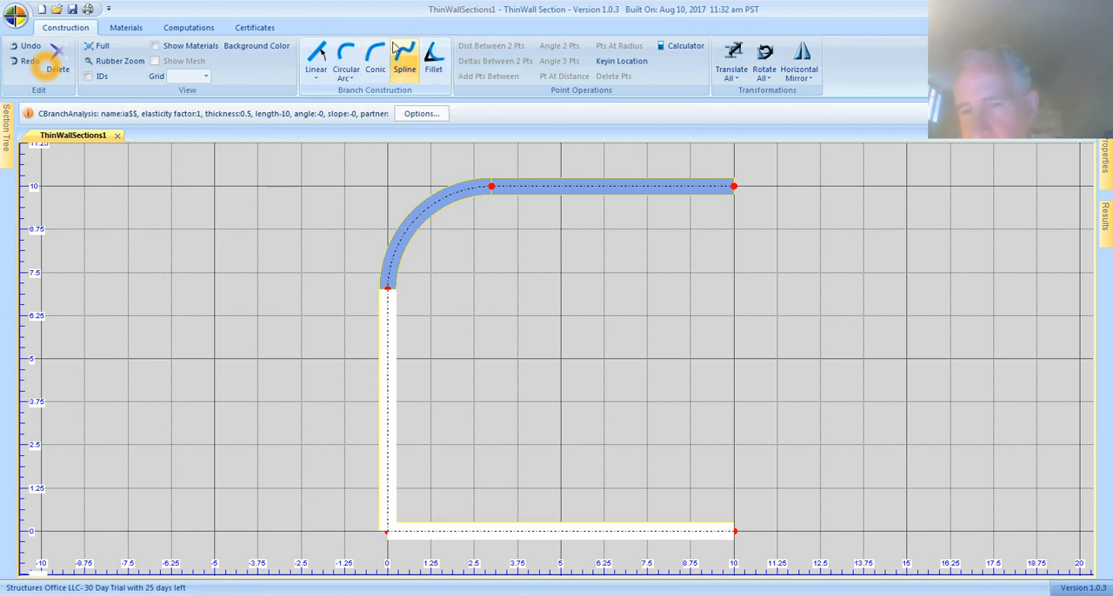
left_click(427, 58)
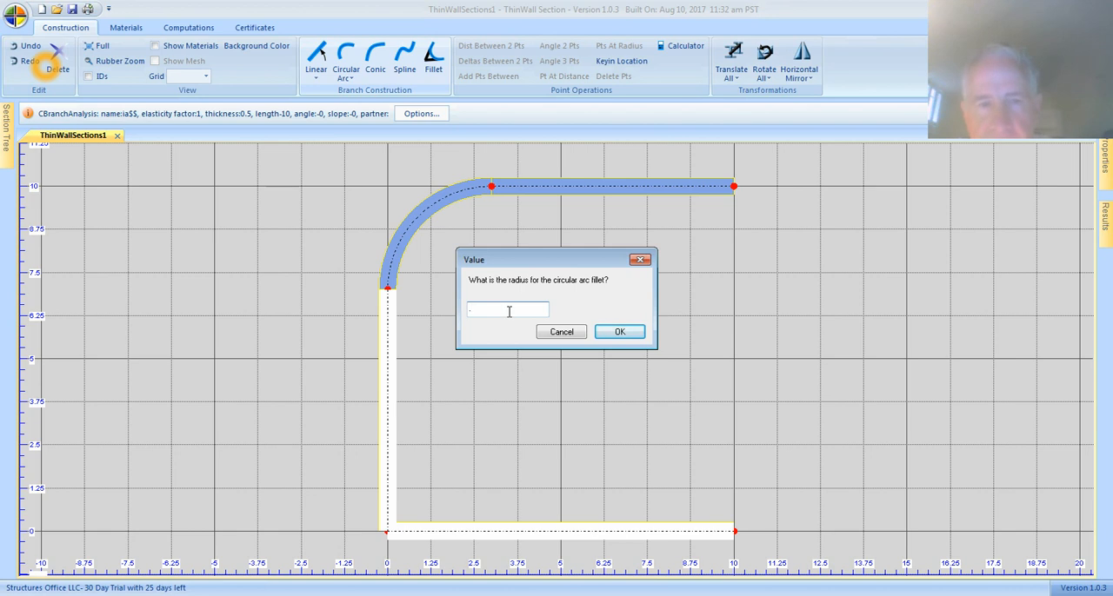
type("4")
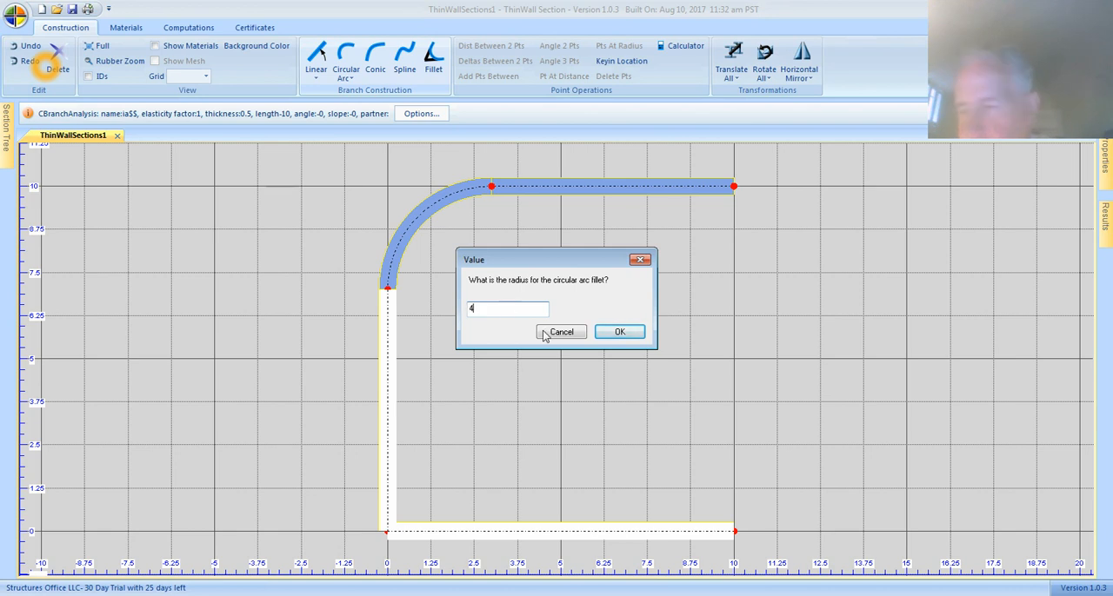
left_click(620, 332)
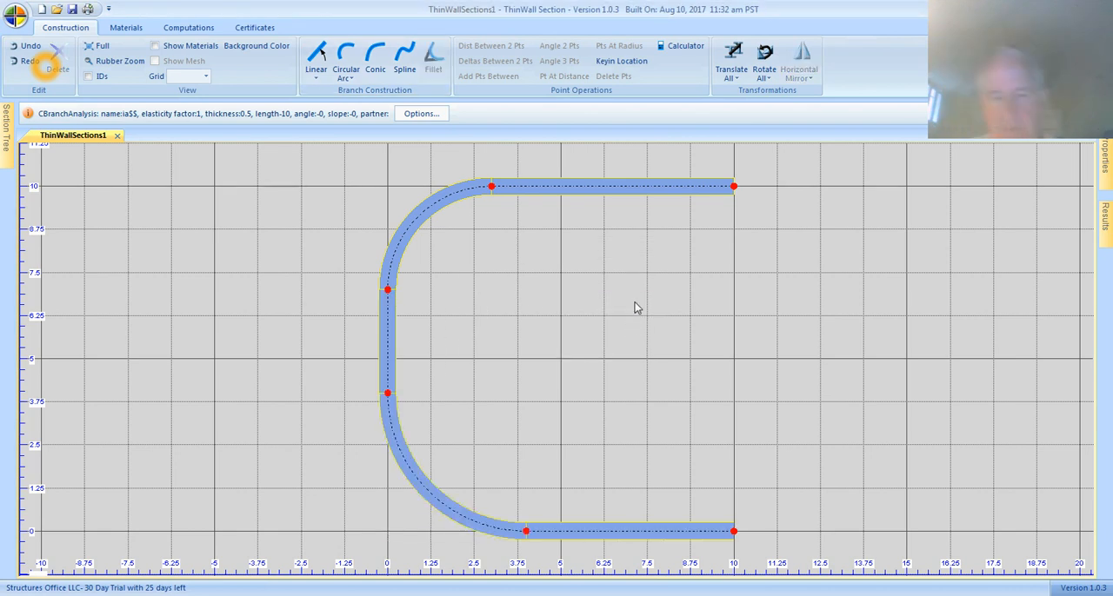